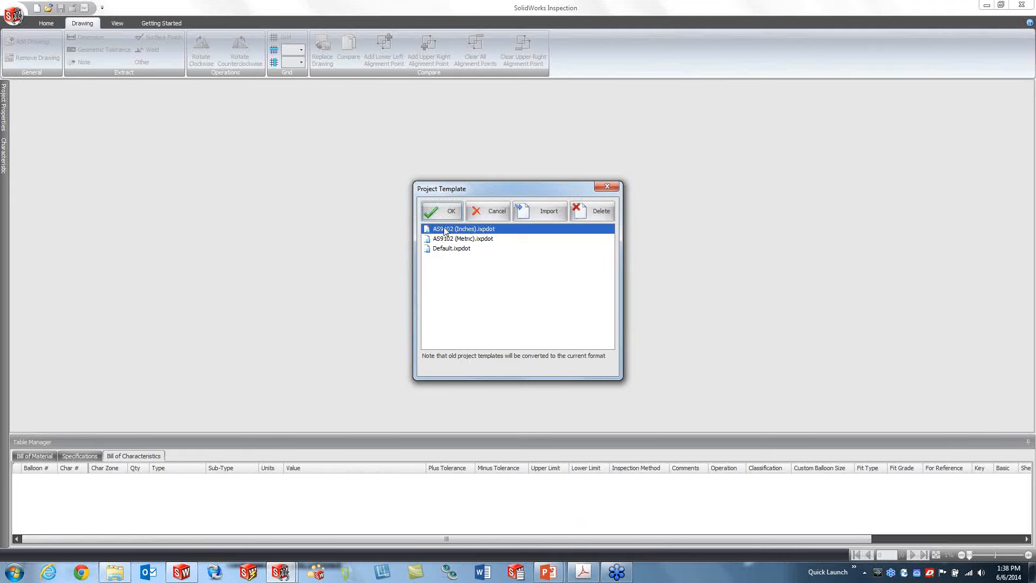
Start a project from the AS9102 (Inches) template and load LOWER PLATE - A2.PDF from the Standalone training folder
click(441, 211)
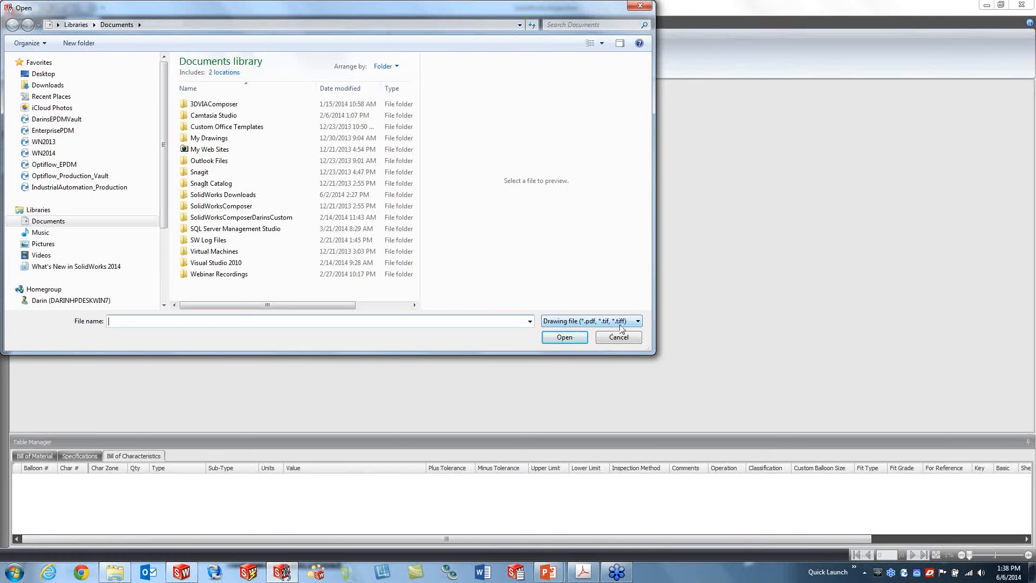
scroll(51, 257, down, 3)
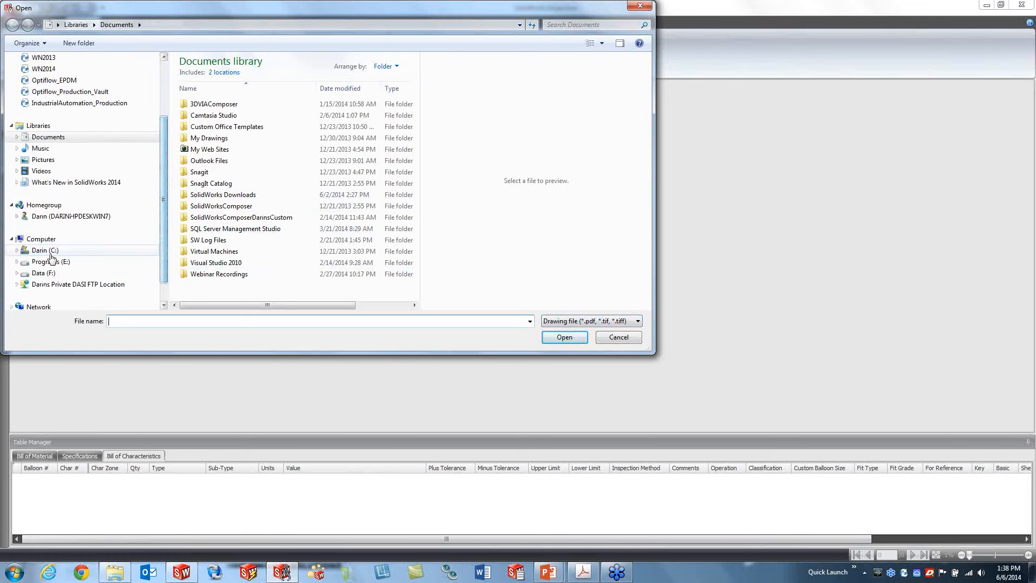
click(50, 252)
double_click(229, 109)
double_click(223, 89)
click(245, 75)
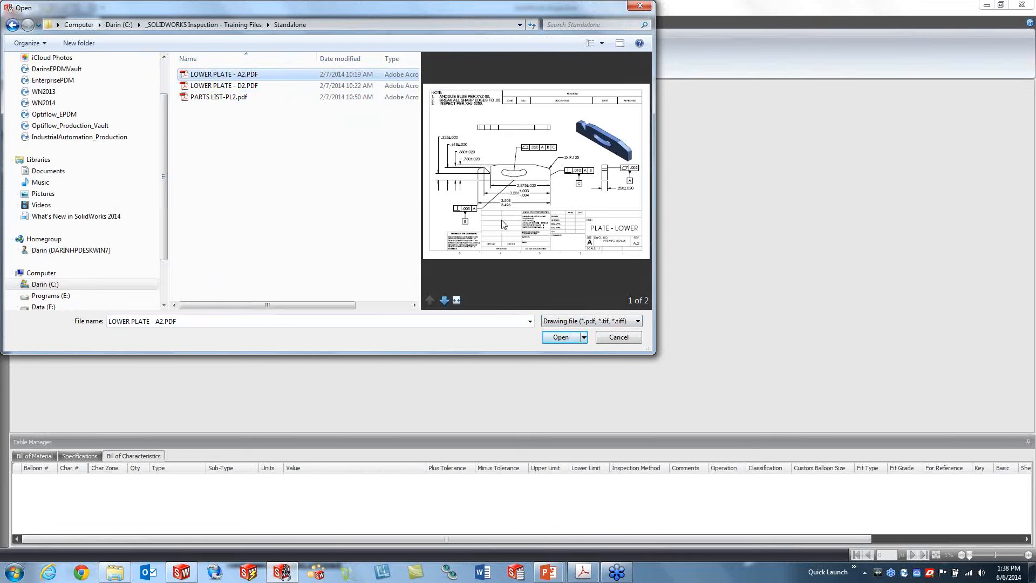
click(444, 300)
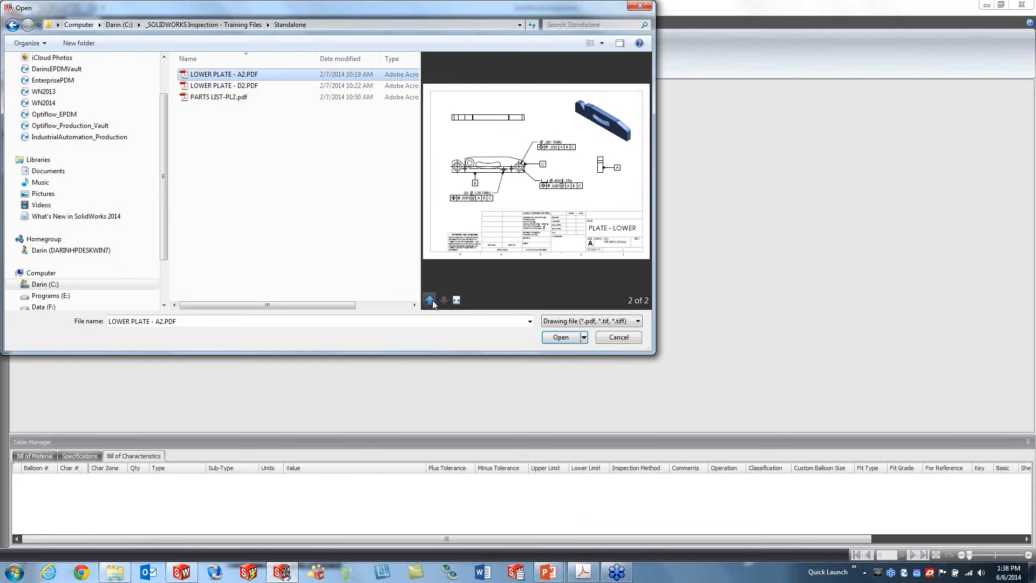
click(431, 300)
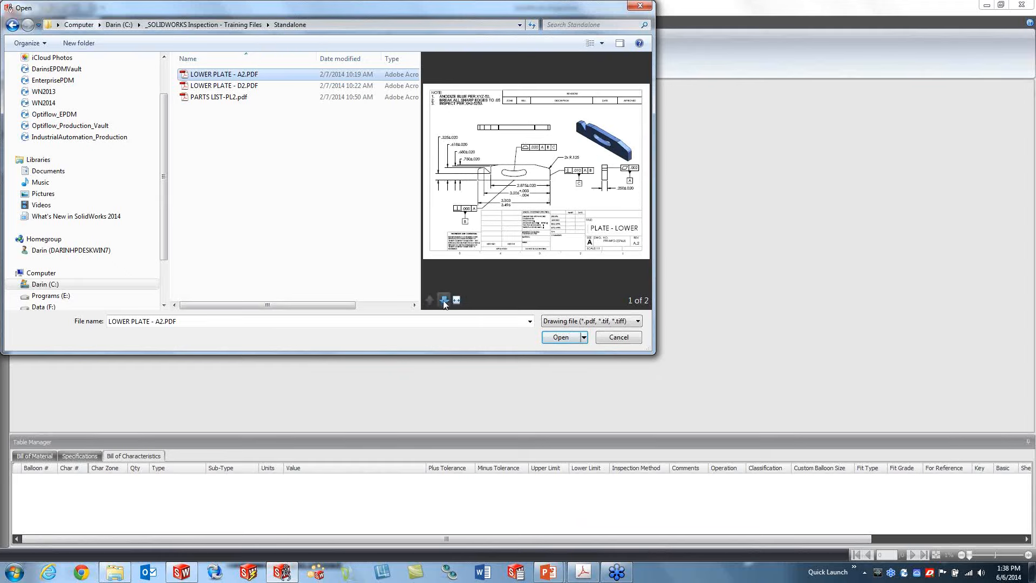
click(444, 300)
click(560, 337)
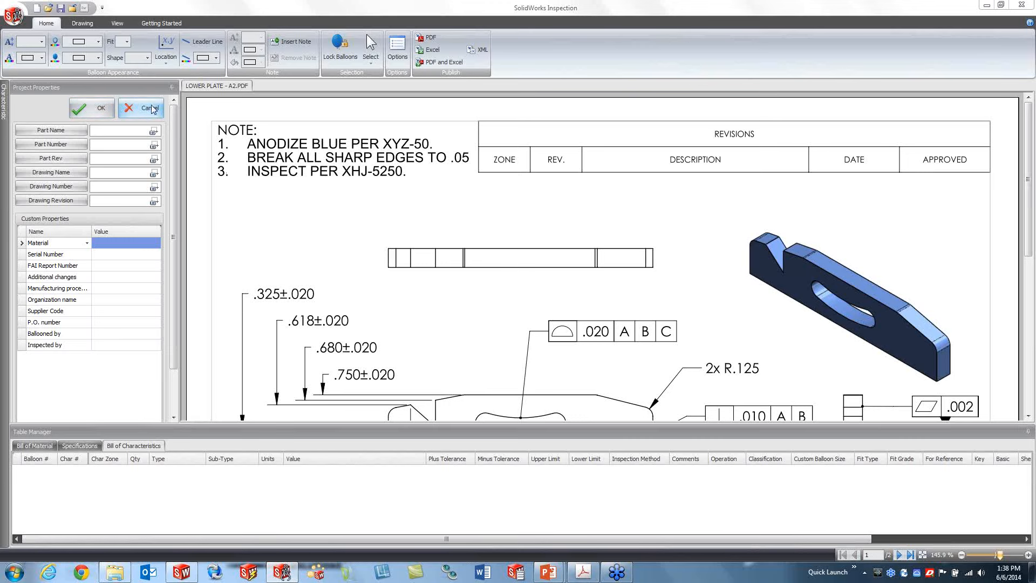
Examine both sheets of the lower plate drawing, including the notes, views, dimensions and title block
click(649, 215)
mouse_move(703, 324)
mouse_down()
mouse_move(699, 264)
mouse_move(700, 353)
mouse_move(694, 177)
mouse_move(696, 336)
mouse_up()
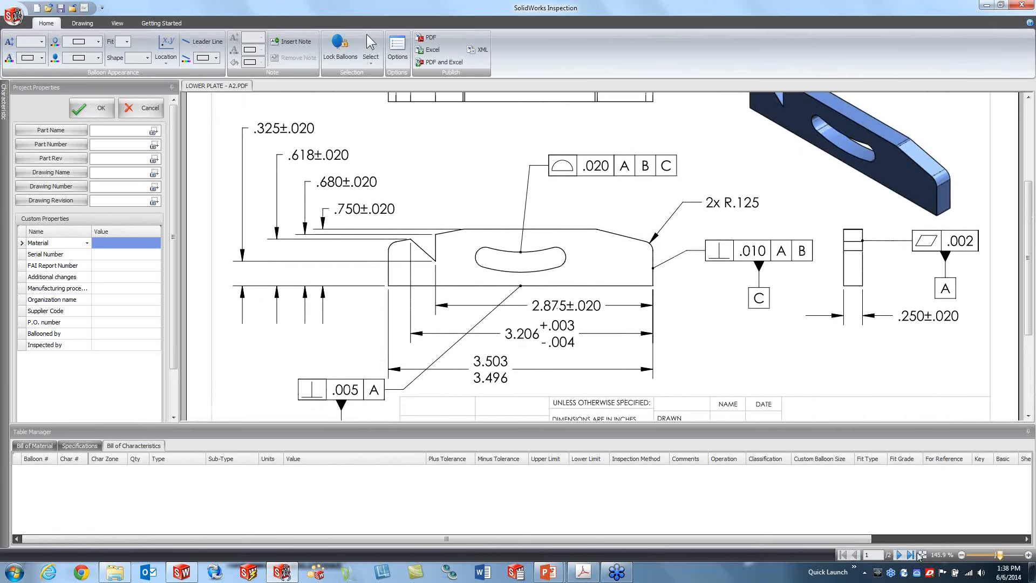
click(899, 556)
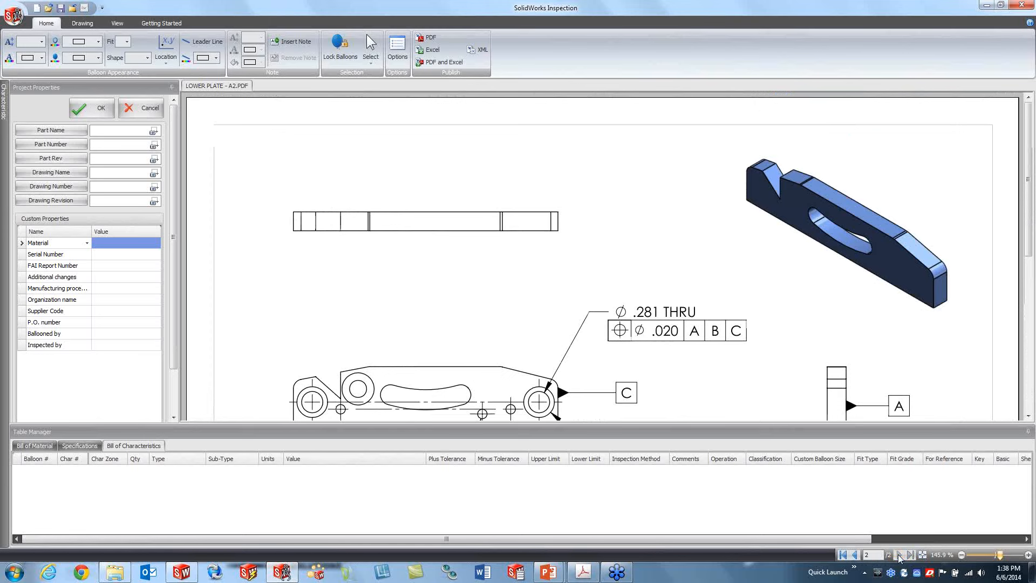
click(855, 556)
drag(687, 293, 687, 253)
scroll(687, 253, down, 10)
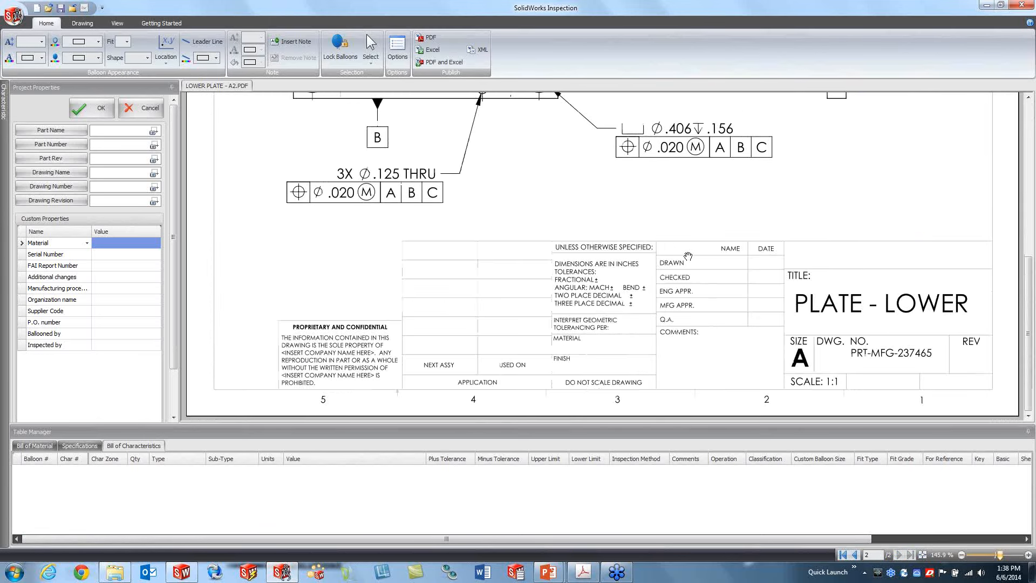
scroll(688, 256, up, 10)
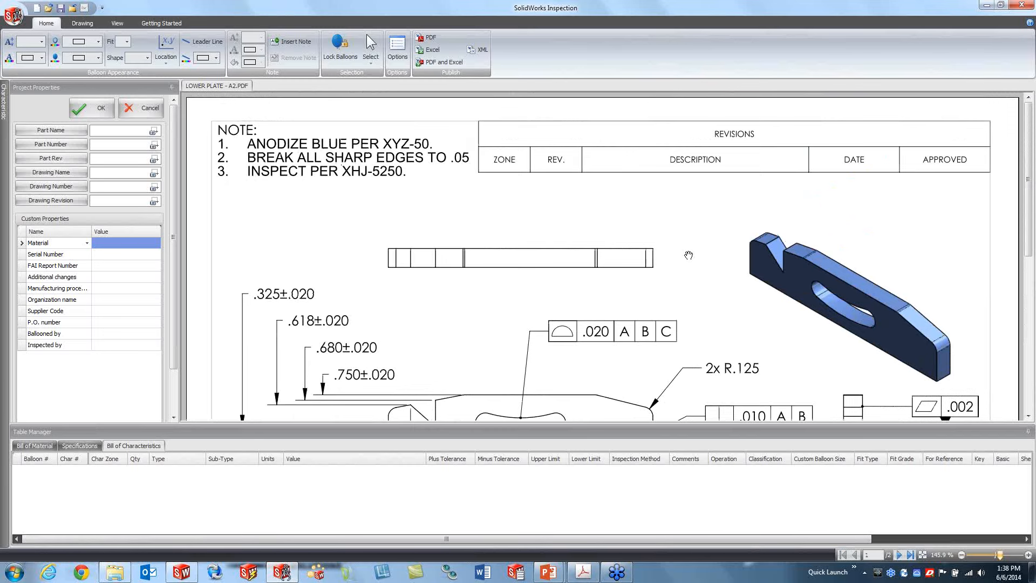
click(923, 555)
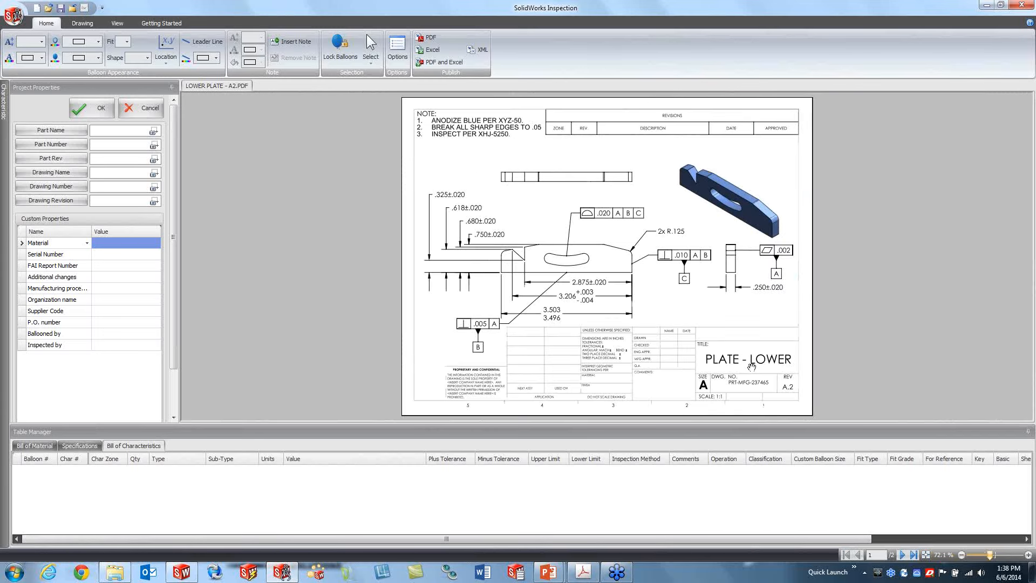
drag(1007, 560, 1000, 559)
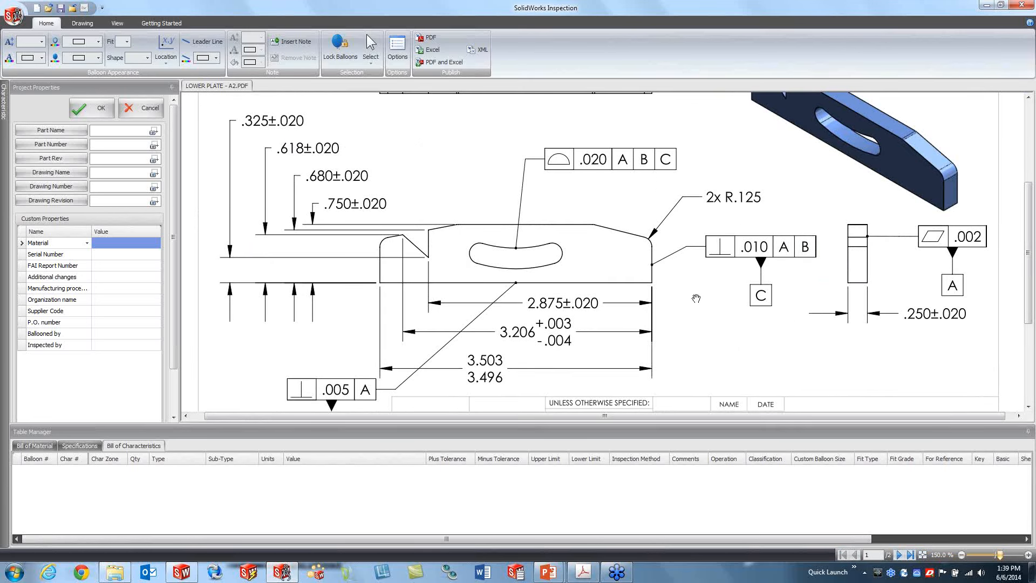
scroll(629, 364, up, 5)
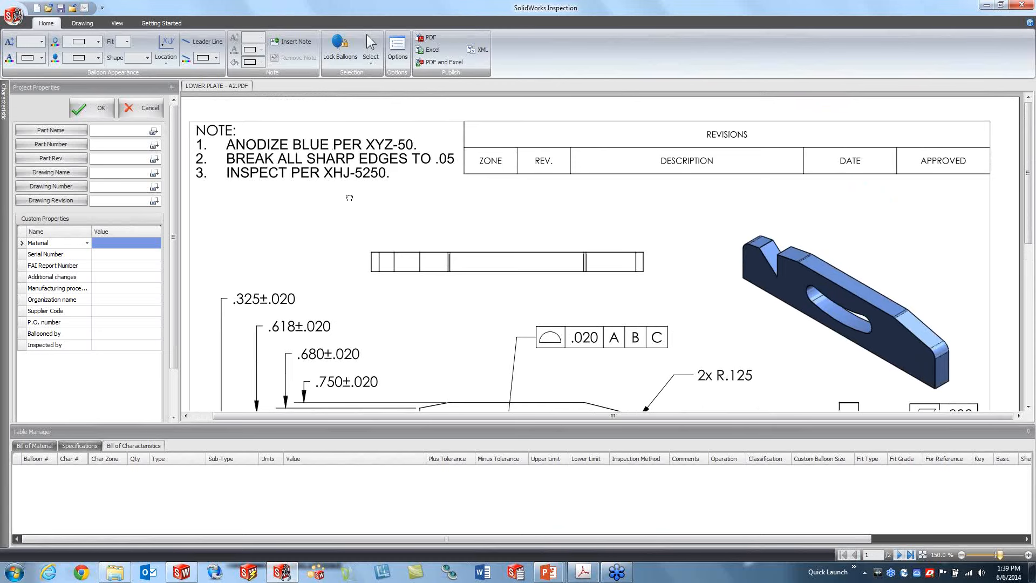
scroll(561, 254, down, 6)
scroll(561, 255, down, 3)
scroll(553, 265, up, 7)
scroll(553, 264, up, 2)
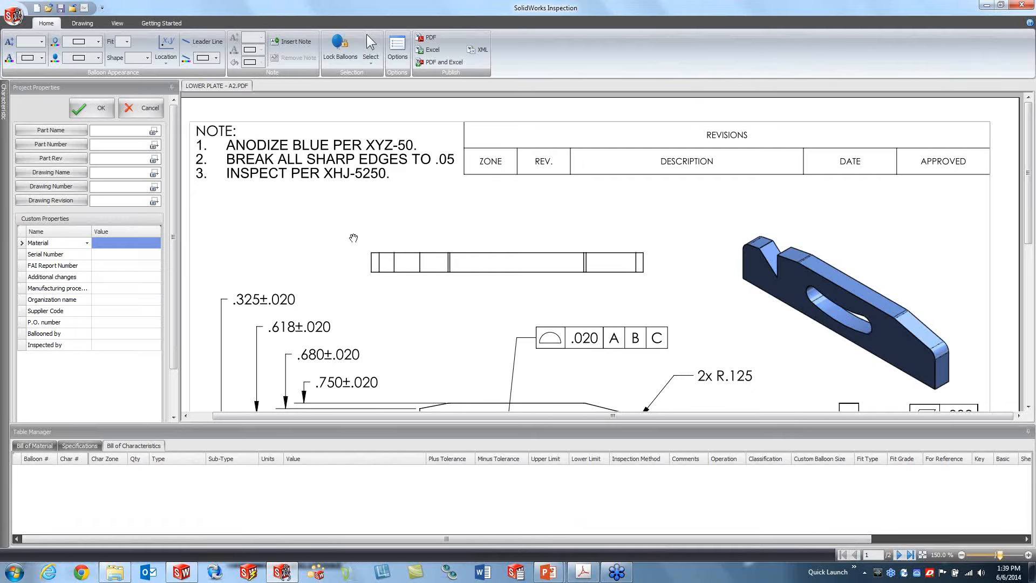
Capture the project's part name from the PLATE - LOWER title text in the title block
click(95, 131)
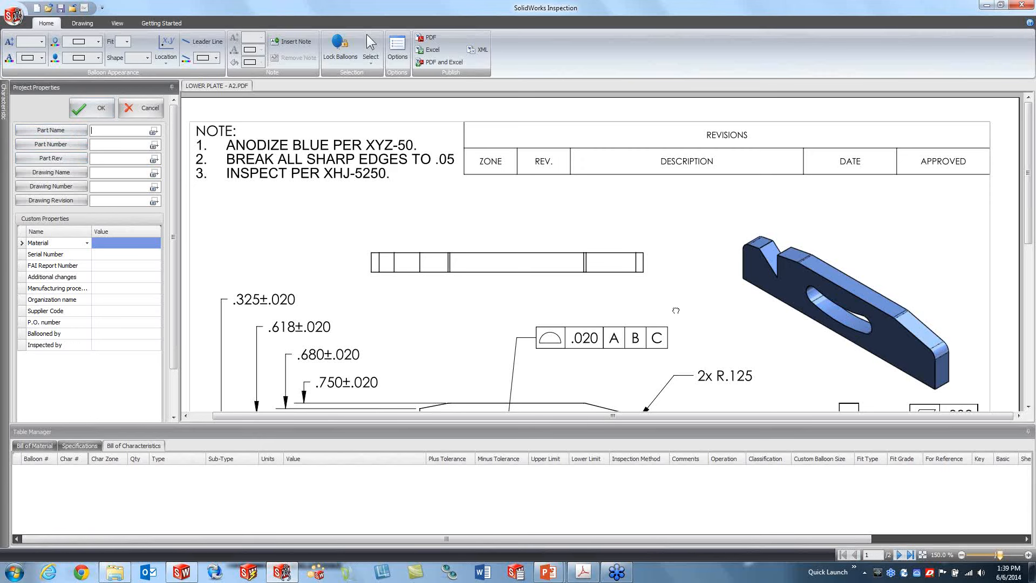
scroll(670, 310, down, 3)
scroll(668, 309, down, 3)
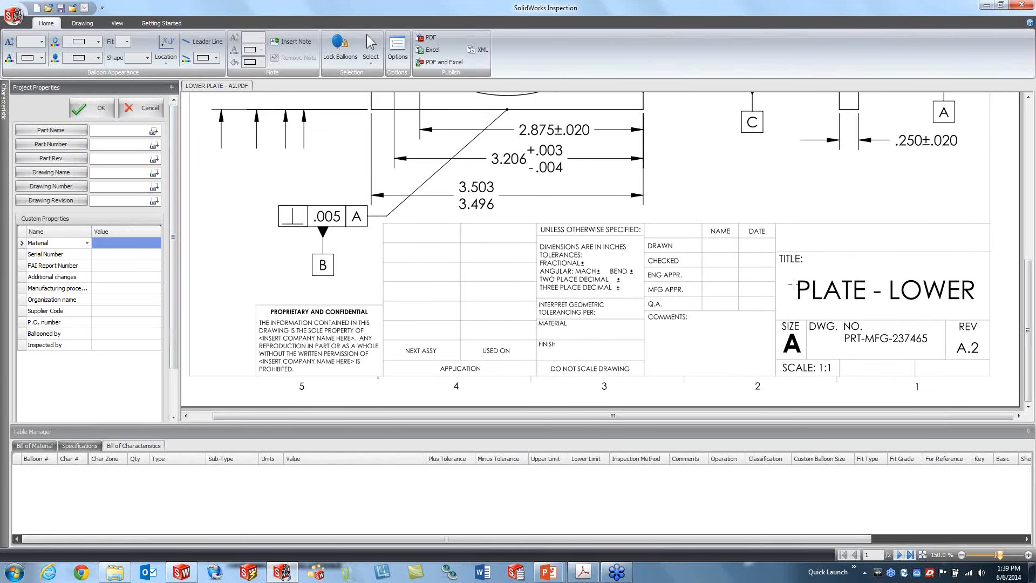
drag(795, 278, 977, 303)
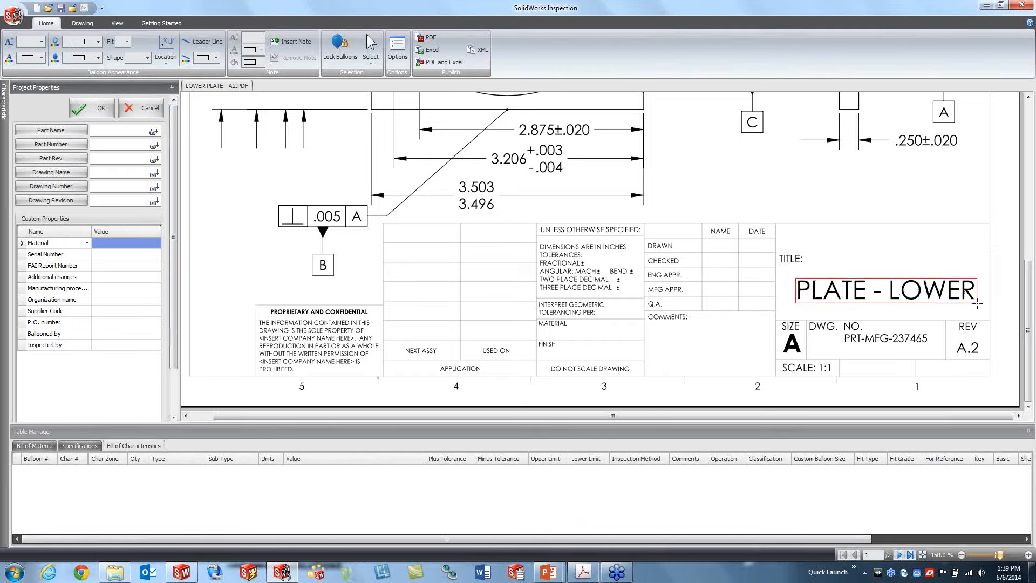
Capture part number PRT-MFG-237465 and part revision A.2 from the title block and accept the project properties
click(154, 144)
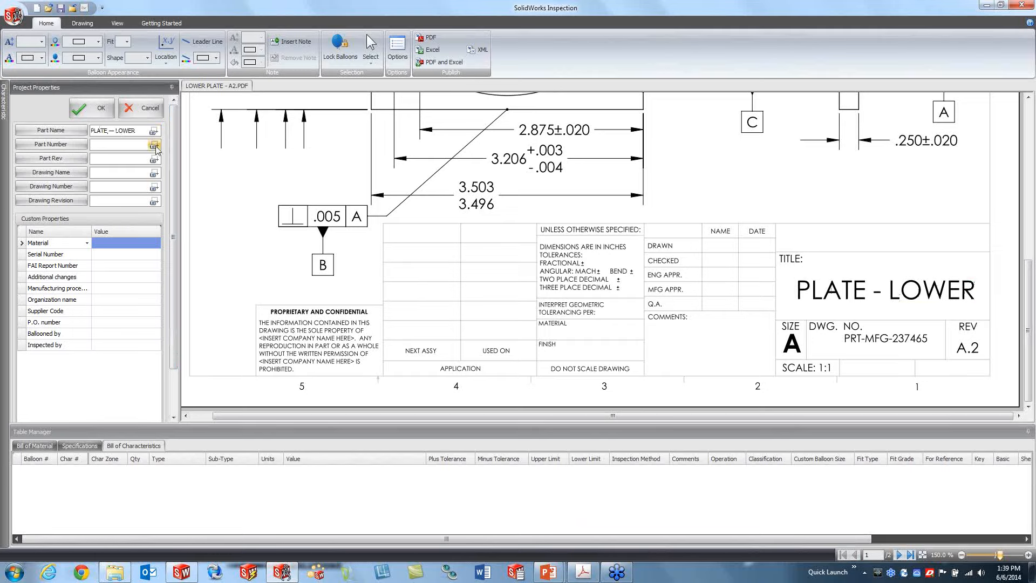
drag(843, 331, 930, 345)
drag(952, 339, 990, 365)
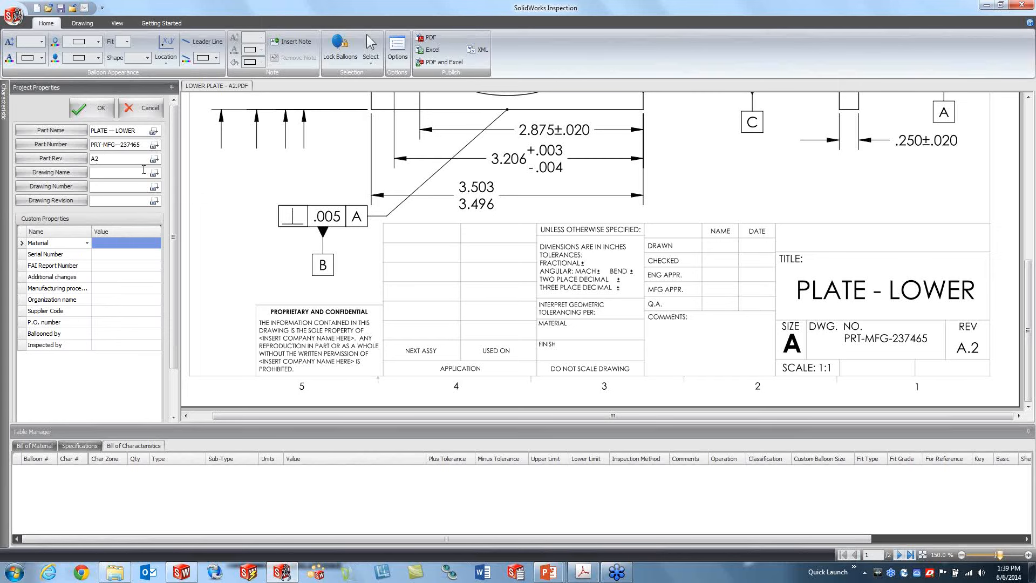
click(103, 108)
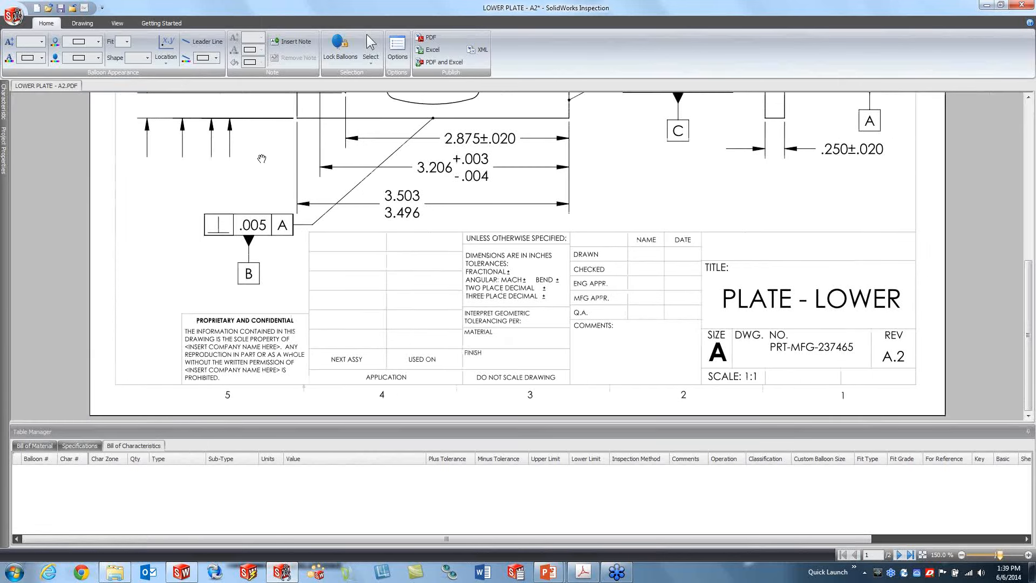
Keep the characteristic details permanently displayed beside the first sheet of the drawing
scroll(262, 159, up, 3)
scroll(265, 161, up, 3)
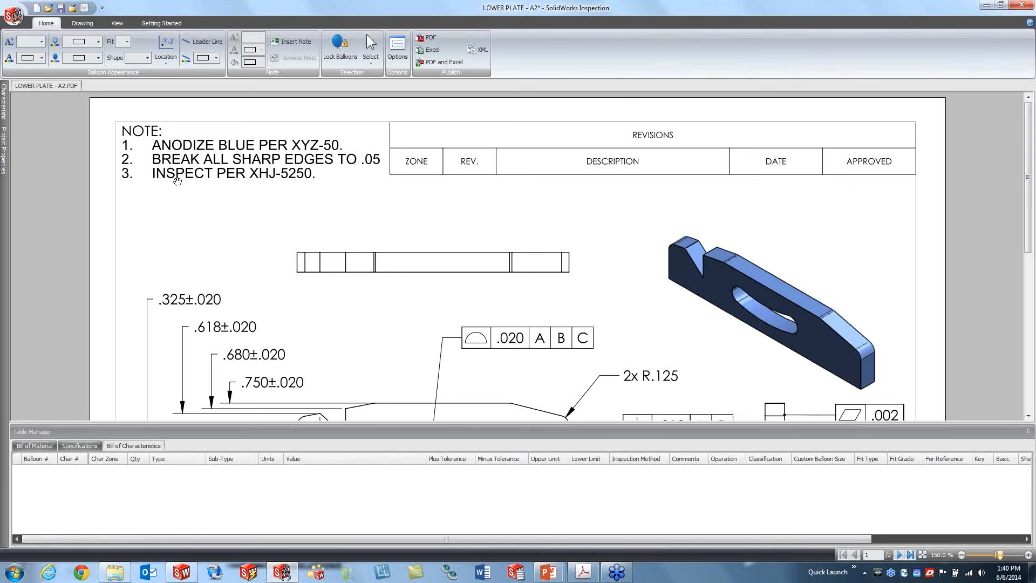
mouse_move(4, 103)
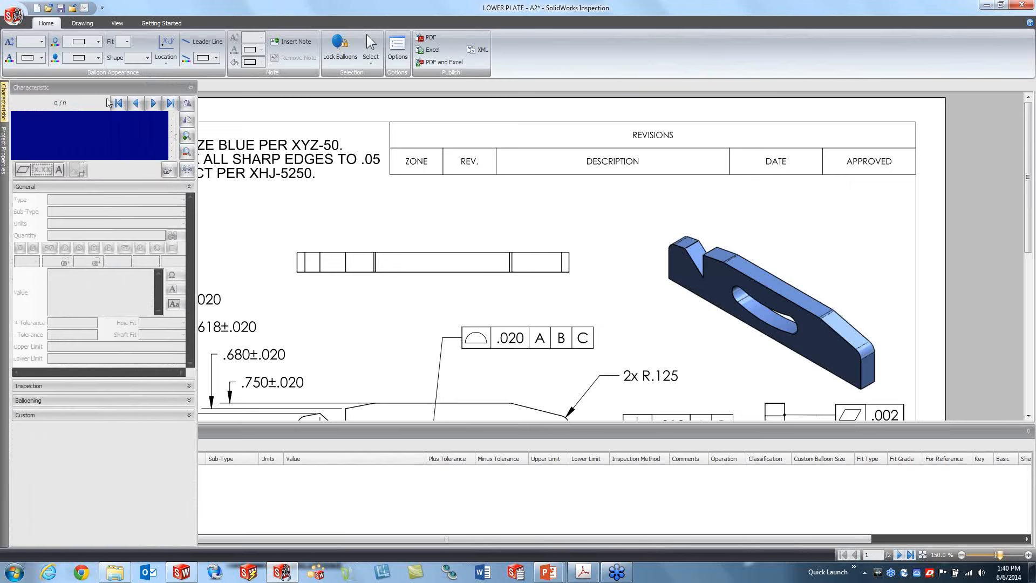
click(190, 87)
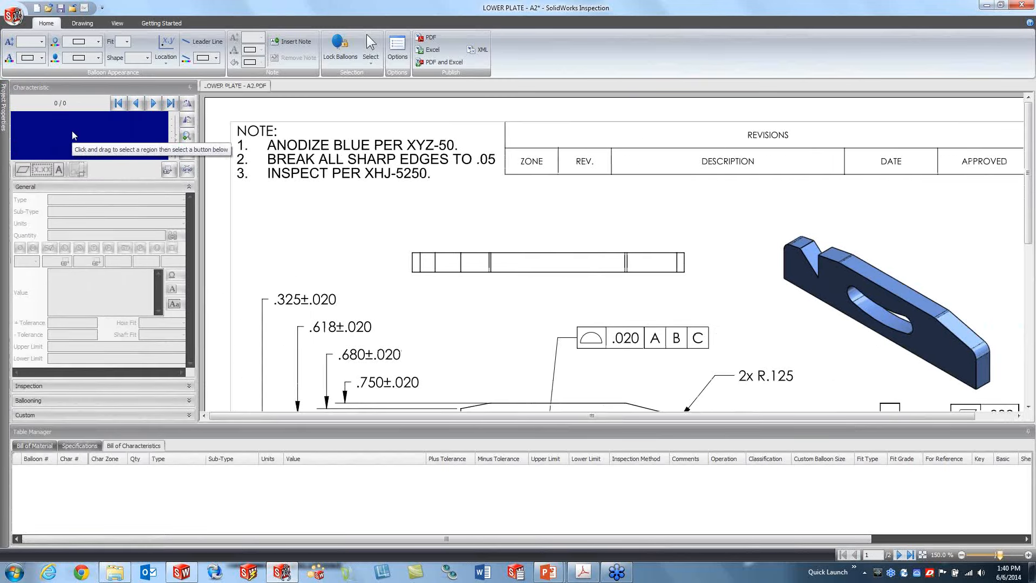
Extract the anodize, break sharp edges and inspect notes as three separate note characteristics and review them
click(82, 23)
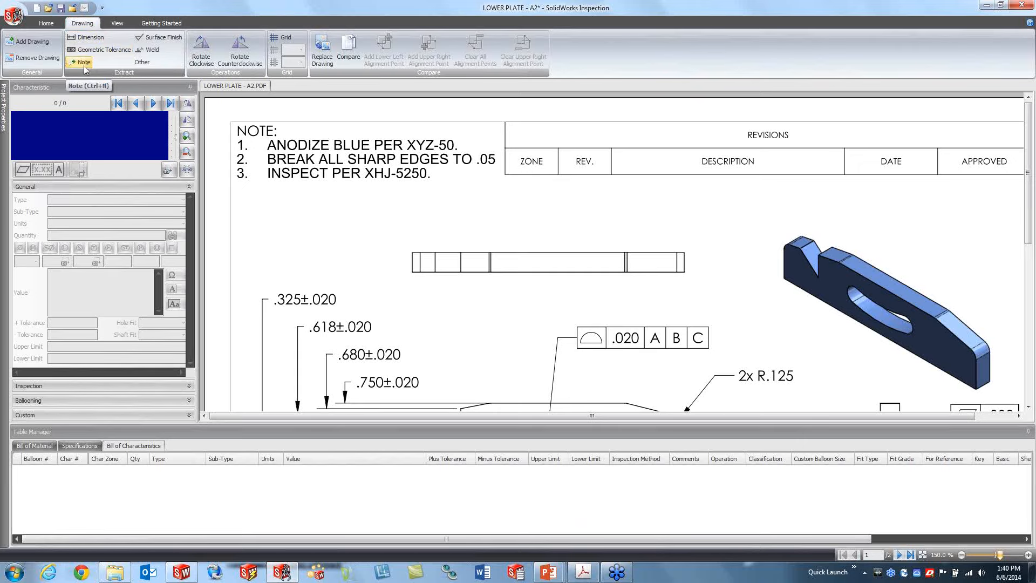
click(144, 62)
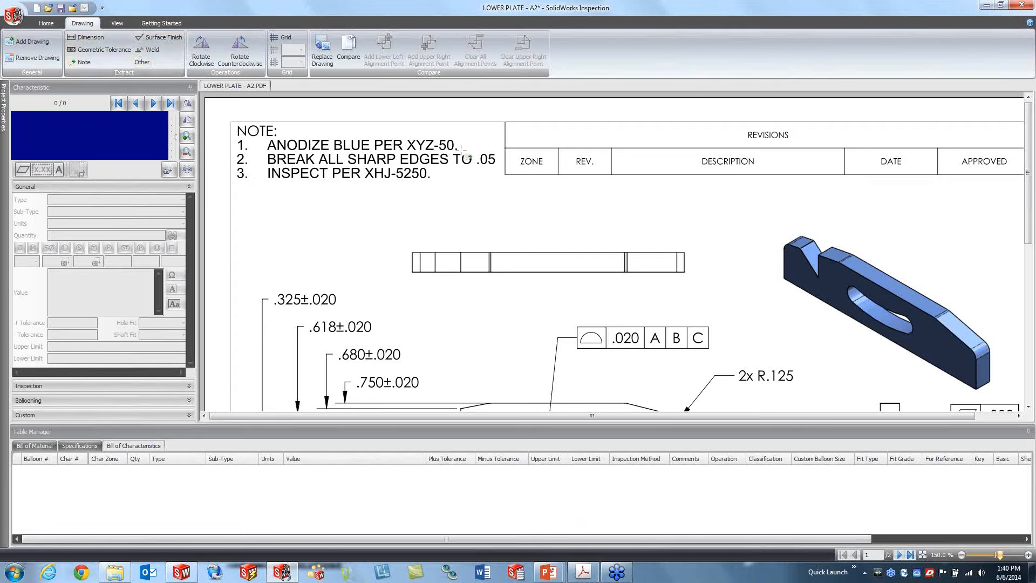
drag(460, 147, 264, 132)
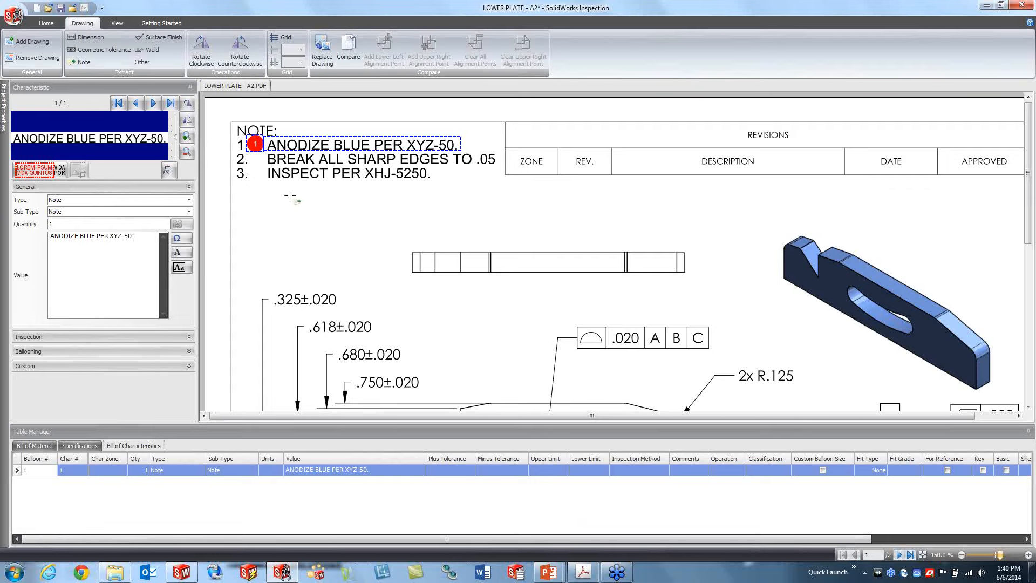
drag(497, 165, 264, 155)
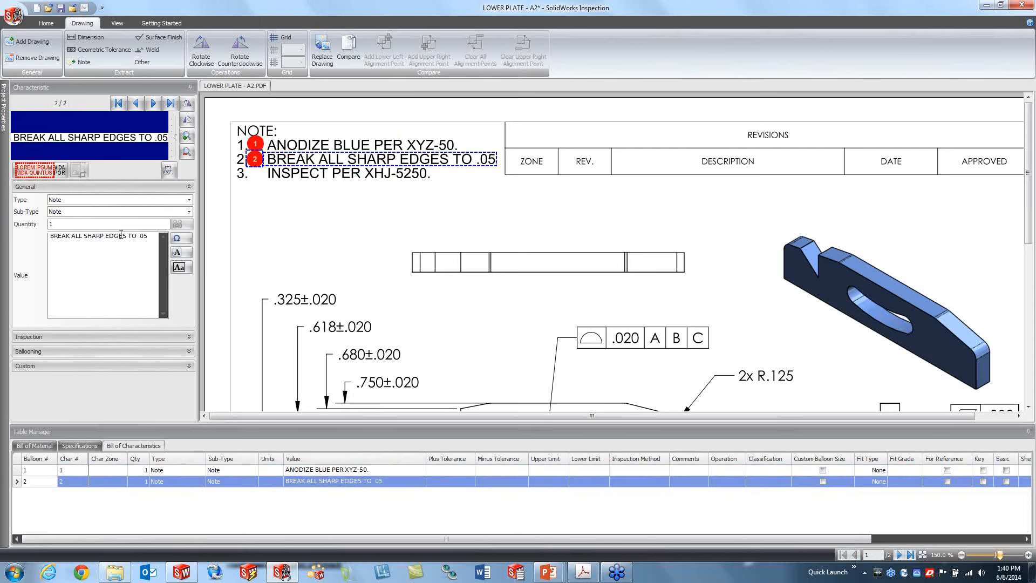
drag(433, 182, 261, 160)
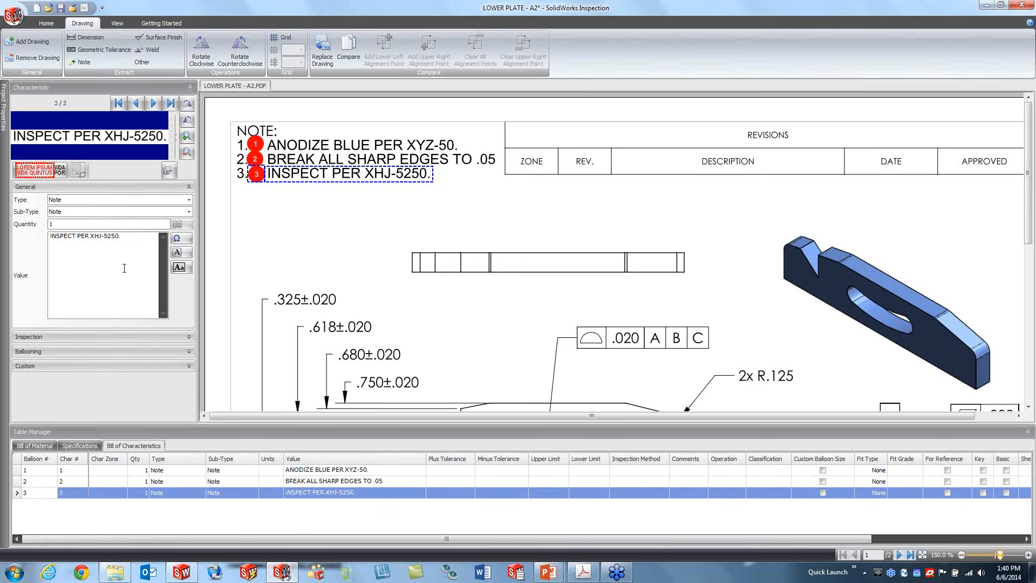
click(135, 103)
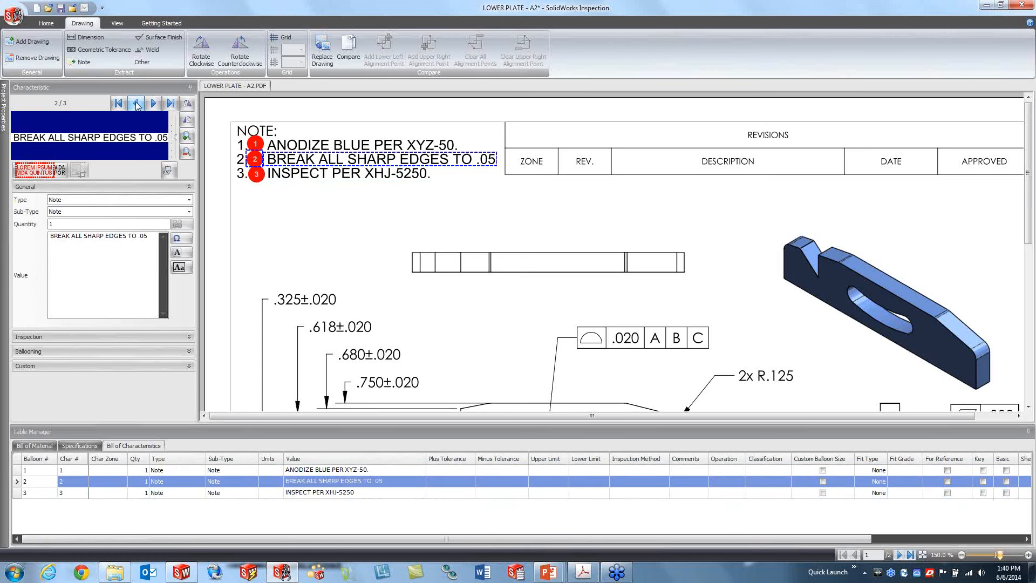
click(135, 103)
click(153, 104)
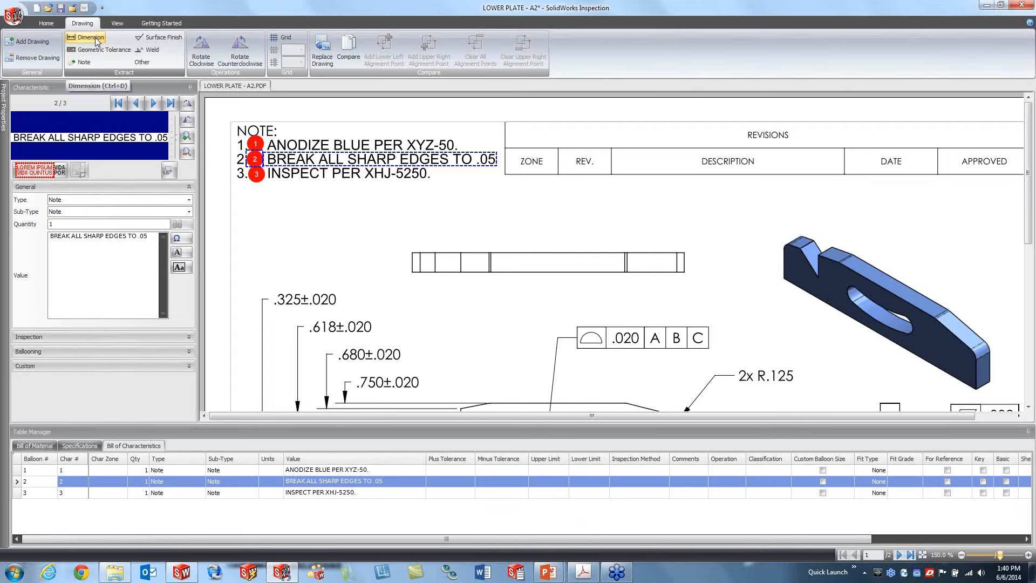
Extract the .325, .618, .680 and .750 height dimensions and the 2x R.125 radius as dimension characteristics
click(83, 62)
mouse_move(273, 291)
mouse_down()
mouse_move(304, 319)
mouse_move(336, 323)
mouse_move(348, 316)
mouse_move(340, 308)
mouse_move(381, 337)
mouse_move(352, 357)
mouse_move(416, 375)
mouse_move(378, 390)
mouse_move(422, 392)
mouse_up()
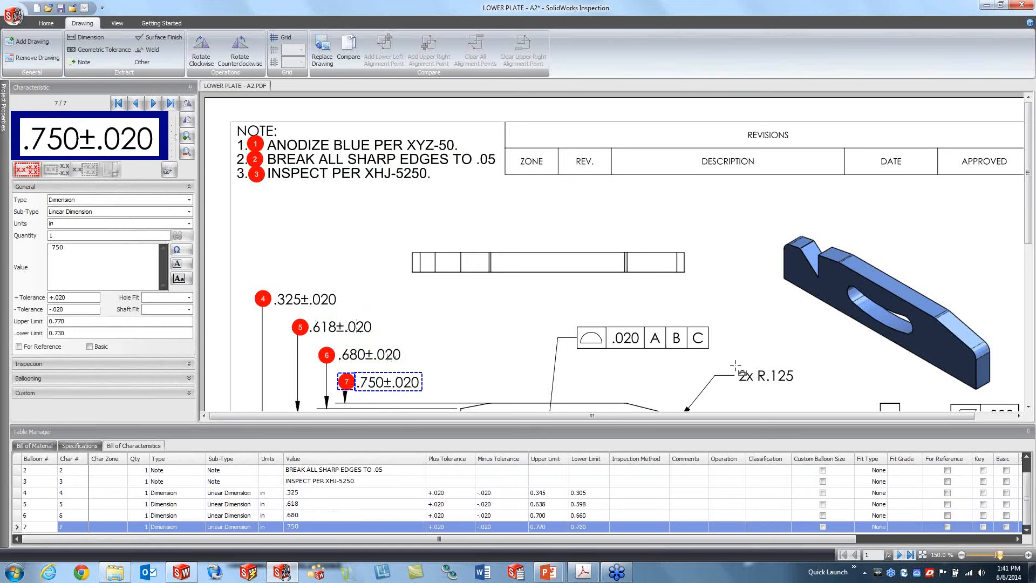
drag(736, 367, 808, 397)
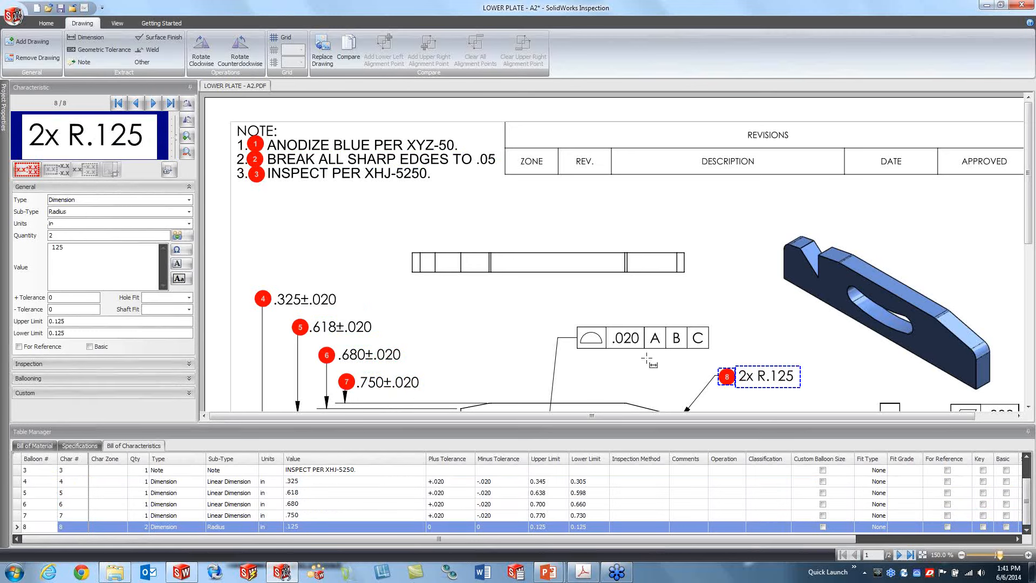
Extract the 2.875, 3.206 and 3.503/3.496 length dimensions below the front view as dimension characteristics
scroll(647, 358, down, 5)
mouse_move(559, 169)
mouse_down()
mouse_move(592, 187)
mouse_move(636, 188)
mouse_move(565, 223)
mouse_move(527, 225)
mouse_move(506, 253)
mouse_up()
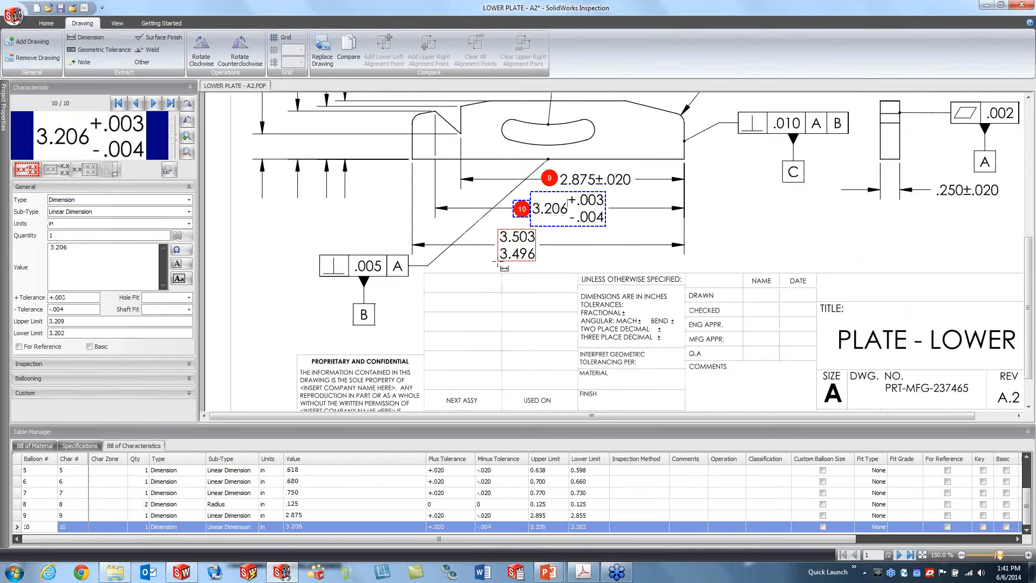
click(496, 264)
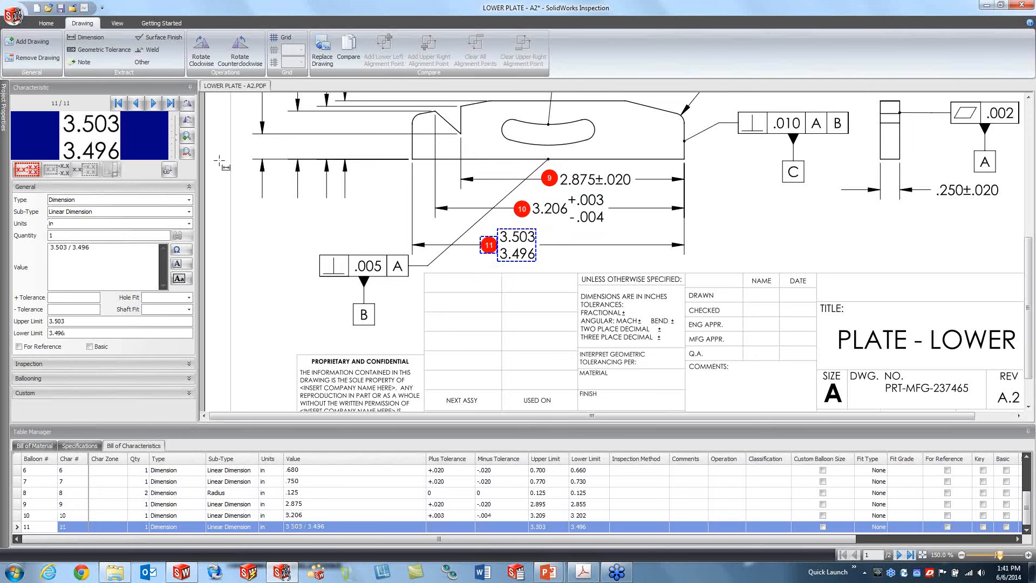
Review the extracted dimension characteristics one by one, going back to the .325 height dimension
click(136, 104)
click(136, 104)
click(137, 104)
click(136, 104)
click(136, 105)
click(137, 104)
click(136, 104)
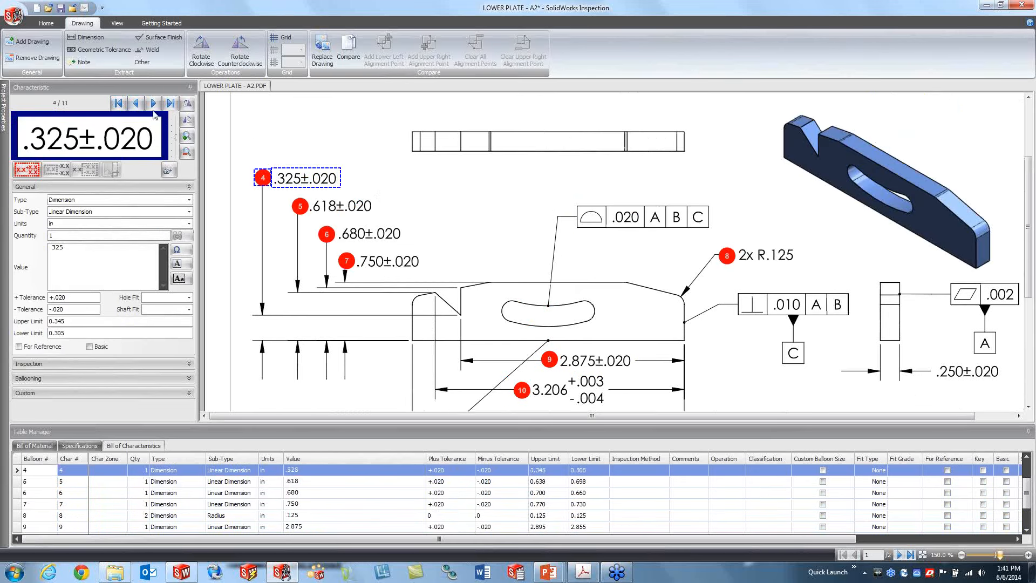
Set the .325 height dimension's inspection operation to Anodizing and its classification to Major
click(154, 104)
click(153, 104)
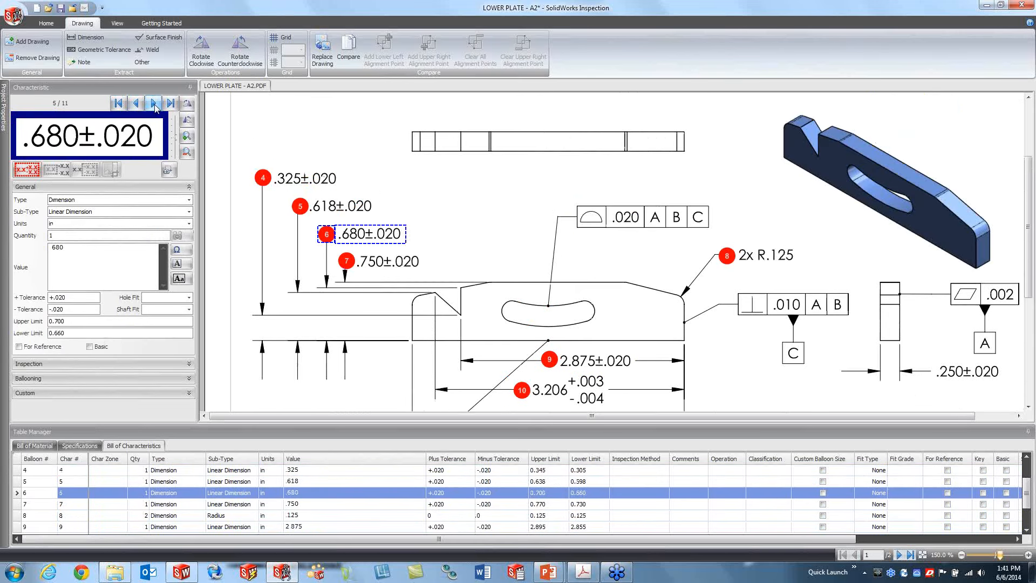
click(303, 181)
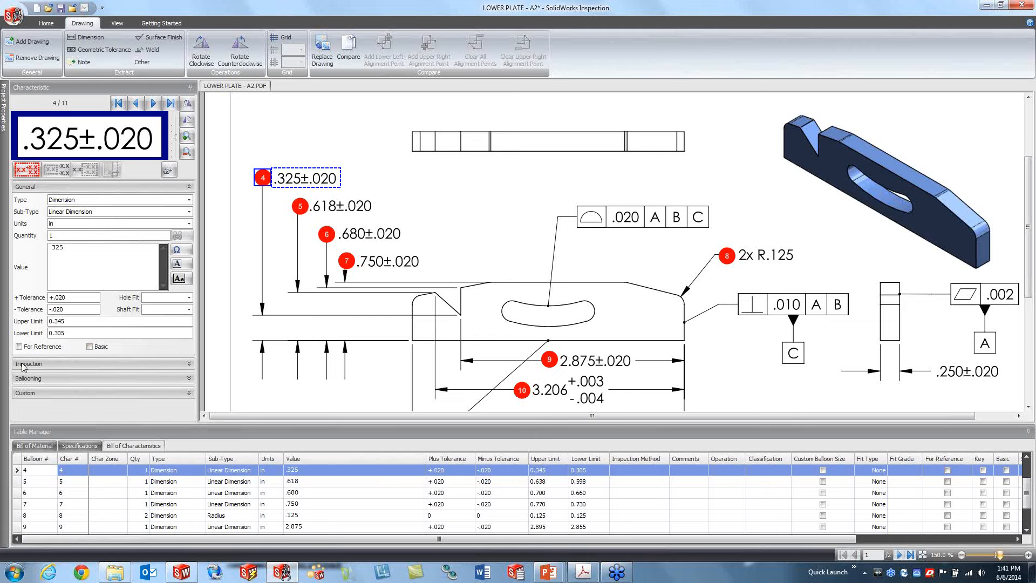
click(189, 363)
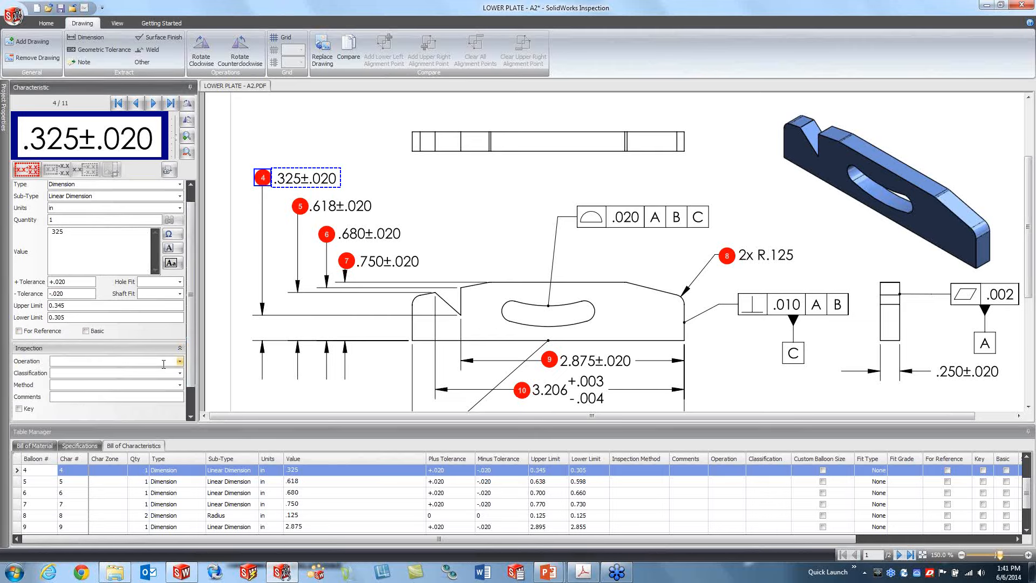
click(180, 361)
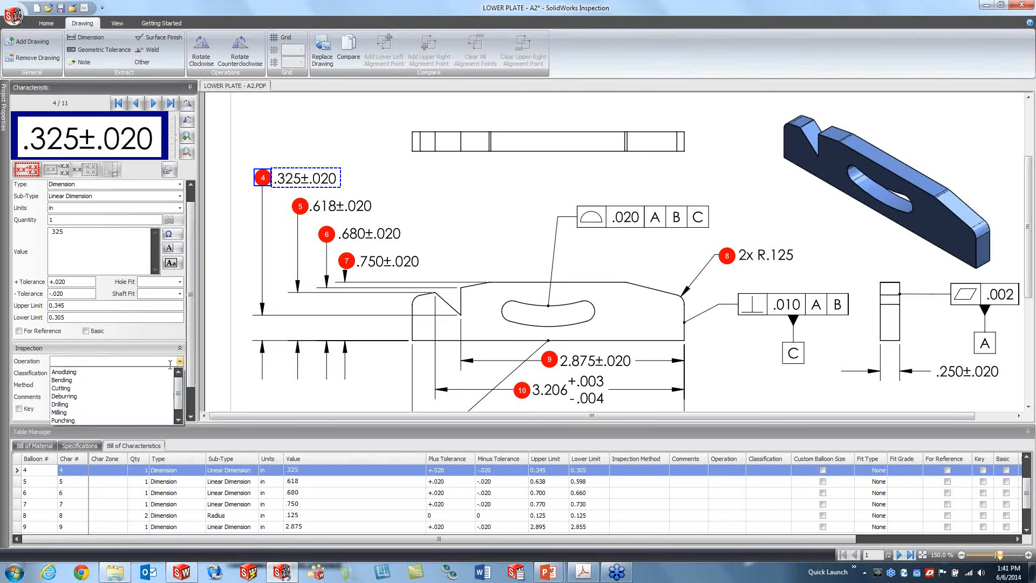
click(95, 374)
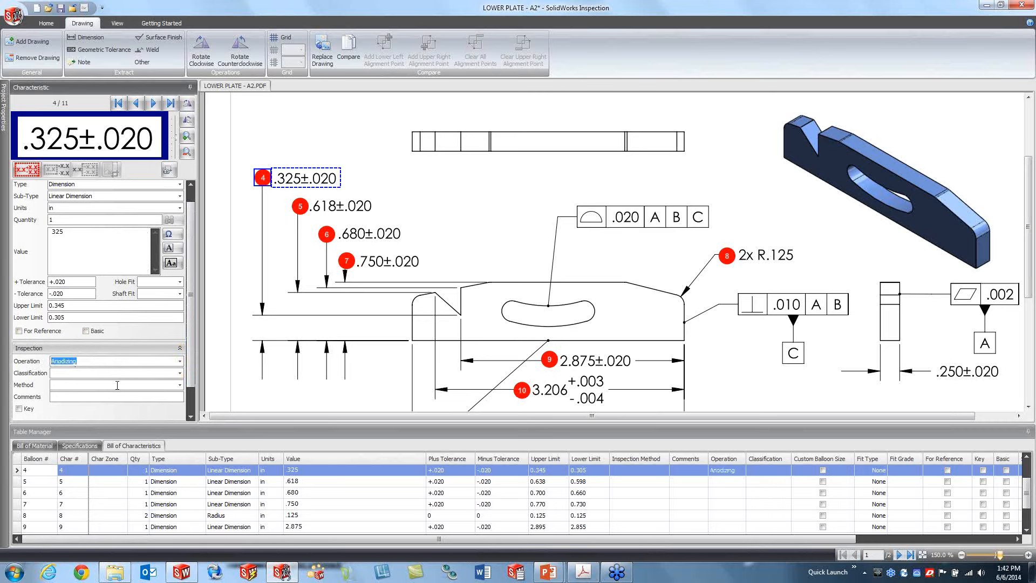
click(180, 373)
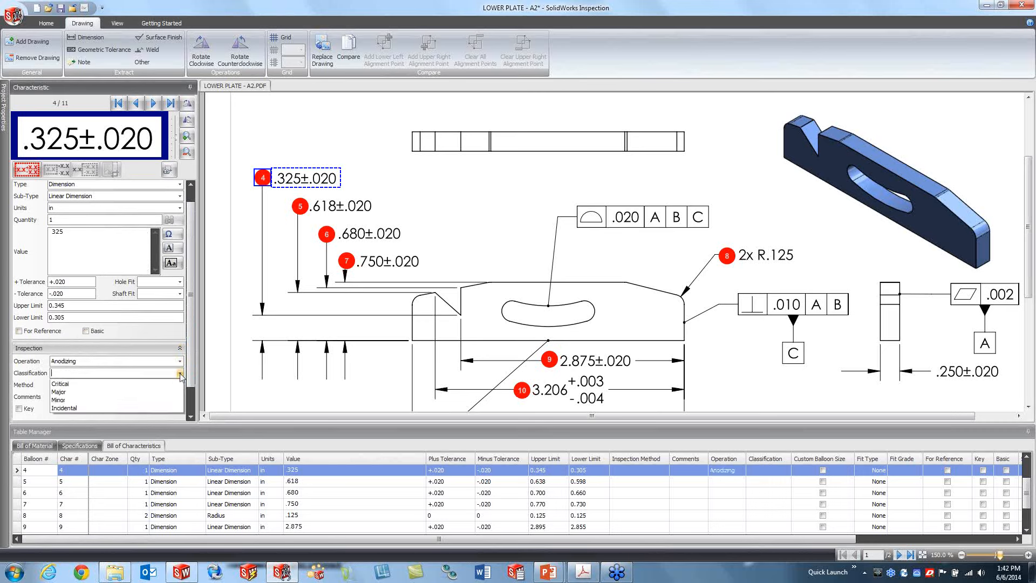
click(83, 391)
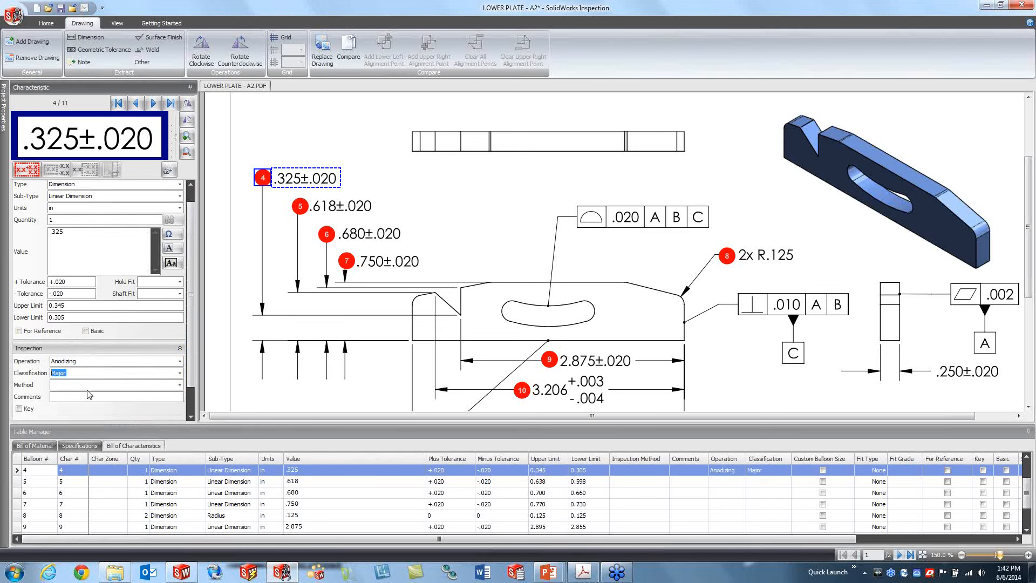
Set the .325 dimension's inspection method to CMM and mark it as a key characteristic
click(180, 386)
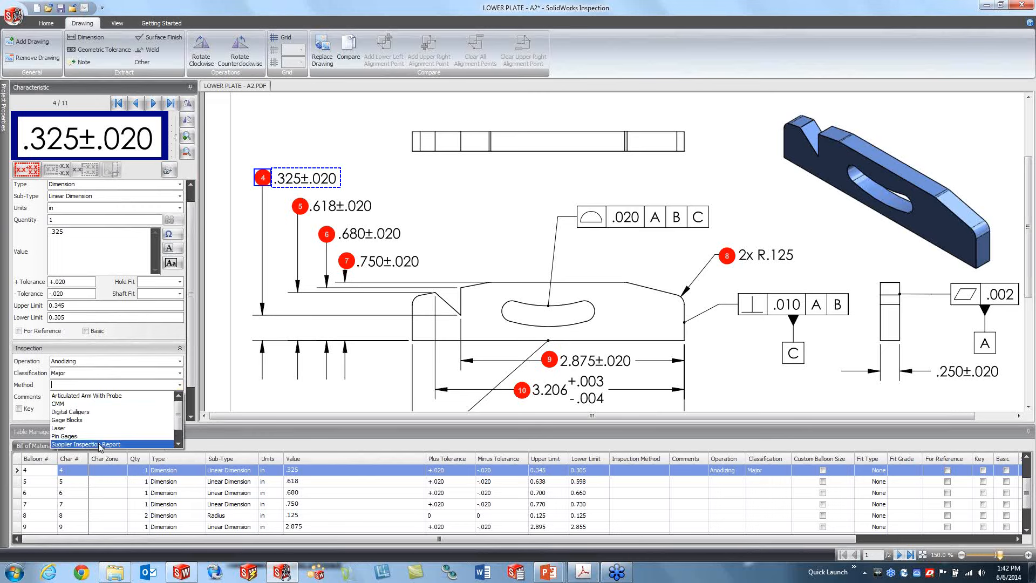
click(69, 405)
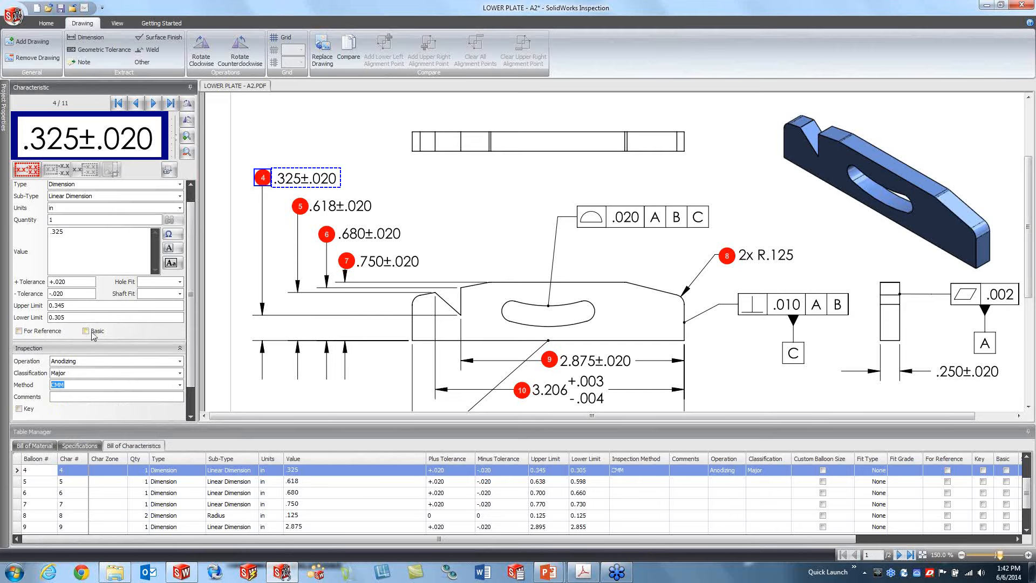
click(19, 408)
Style the .325 dimension's balloon as a triangle with white fill and red text
scroll(195, 356, down, 1)
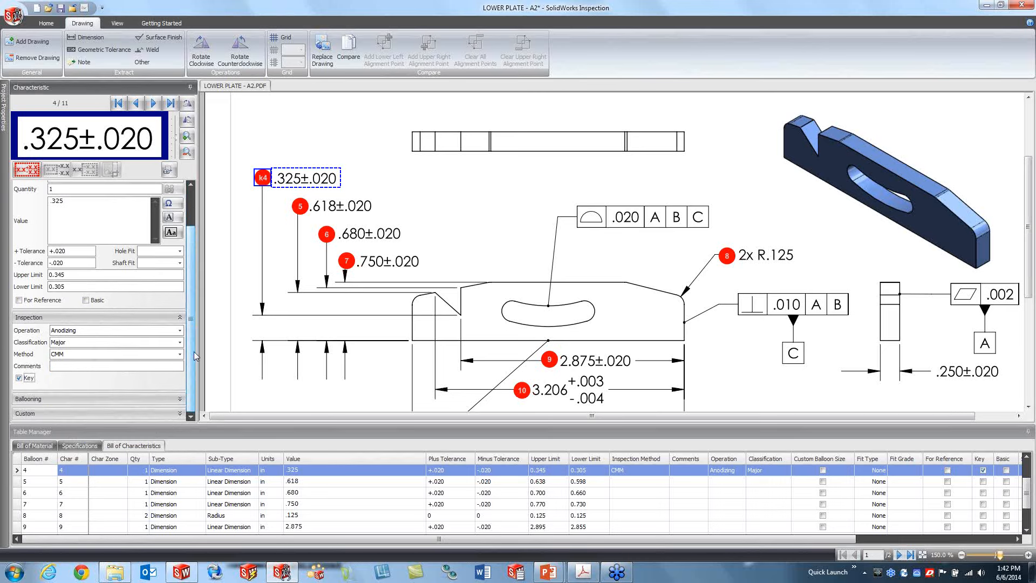
click(180, 319)
click(189, 378)
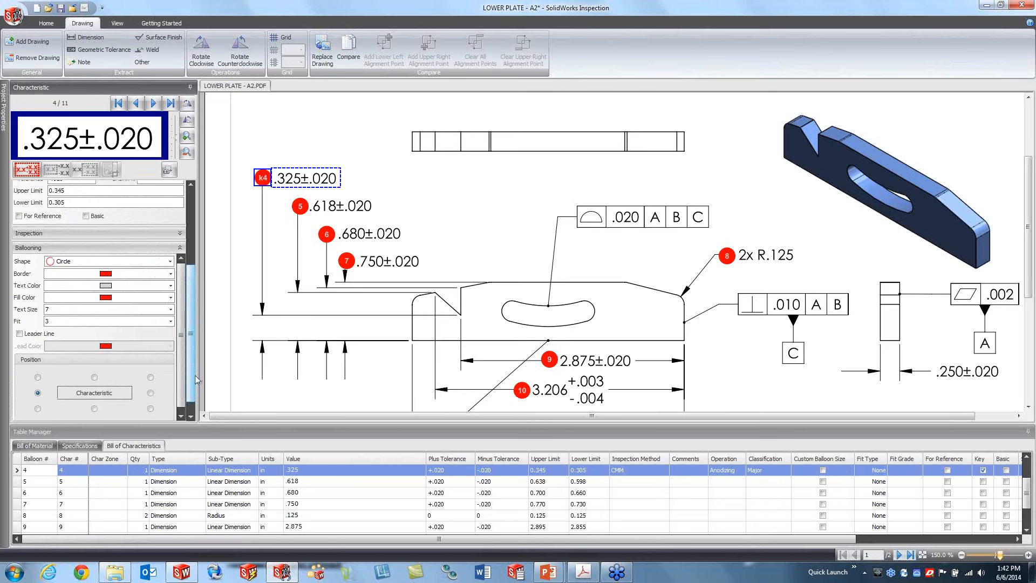
click(170, 262)
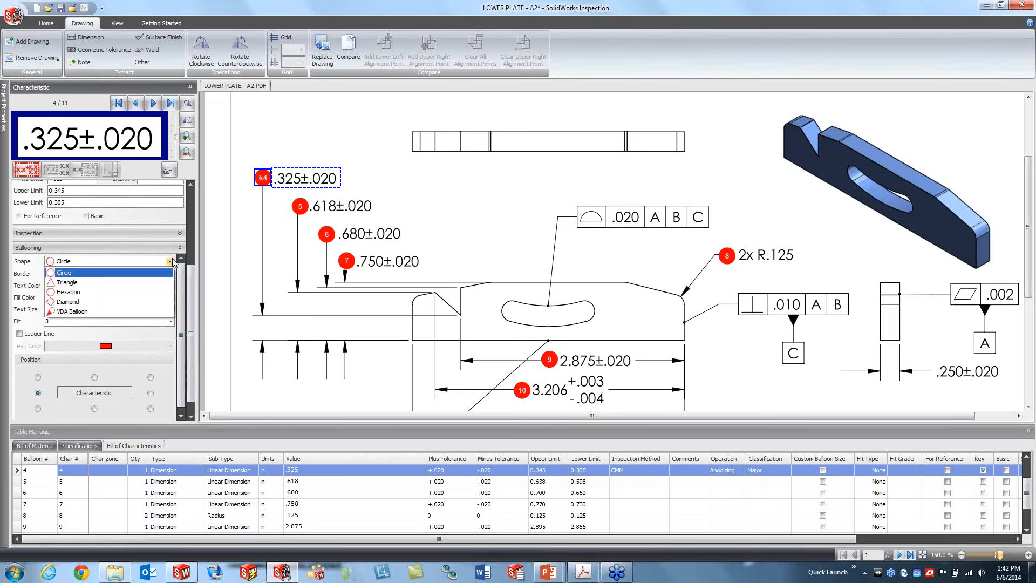
click(121, 282)
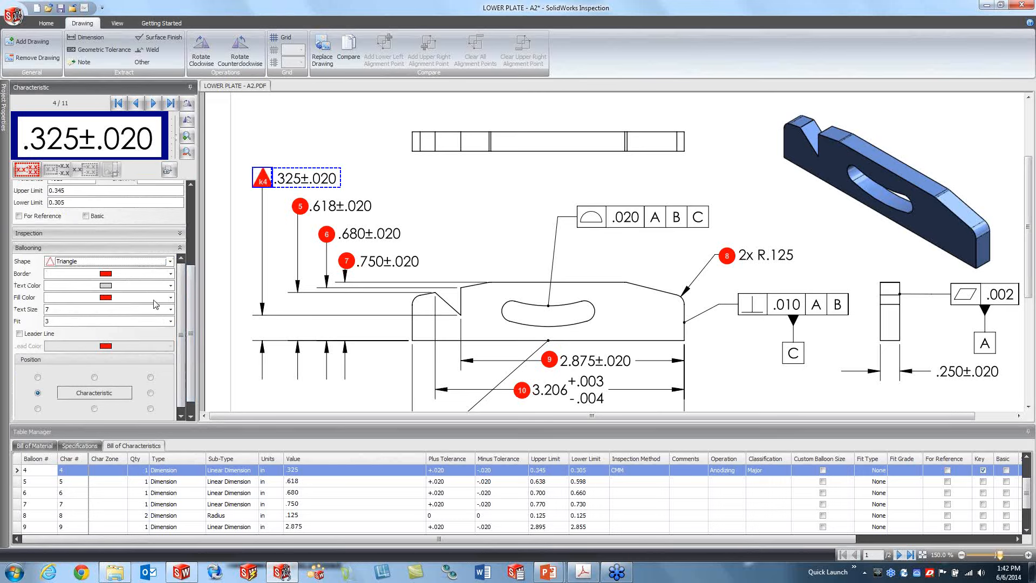
click(171, 298)
click(53, 352)
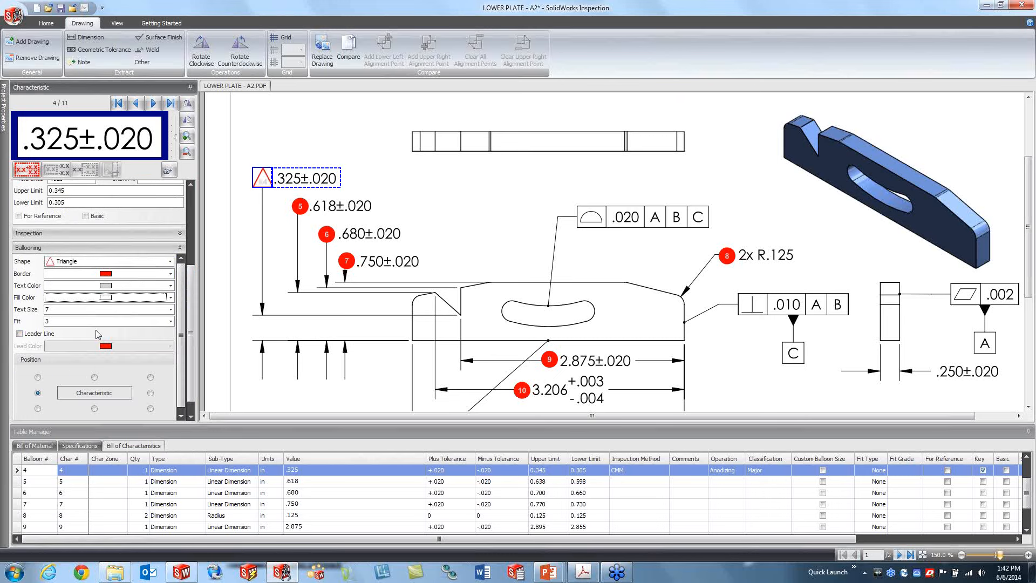
click(170, 286)
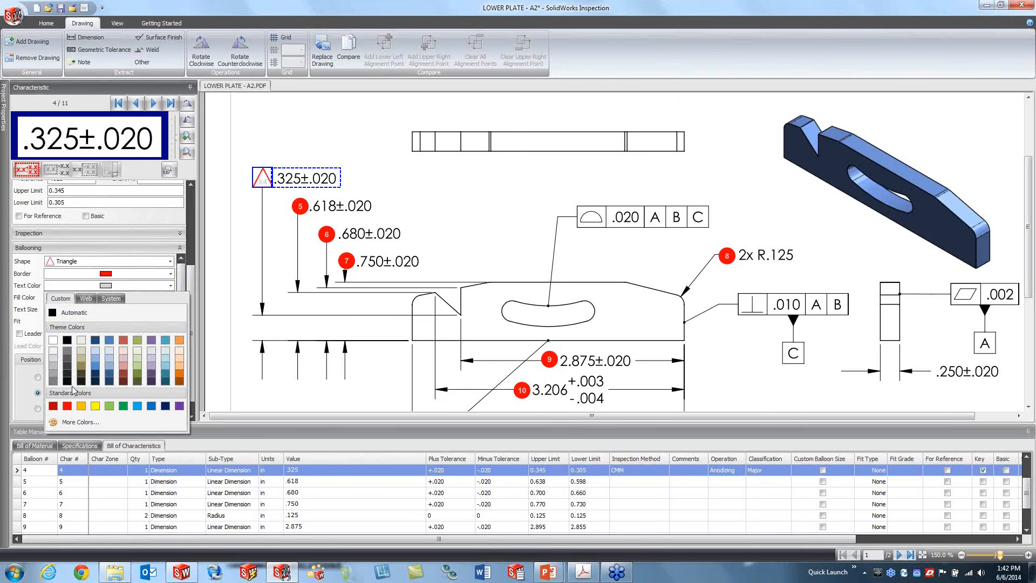
click(67, 406)
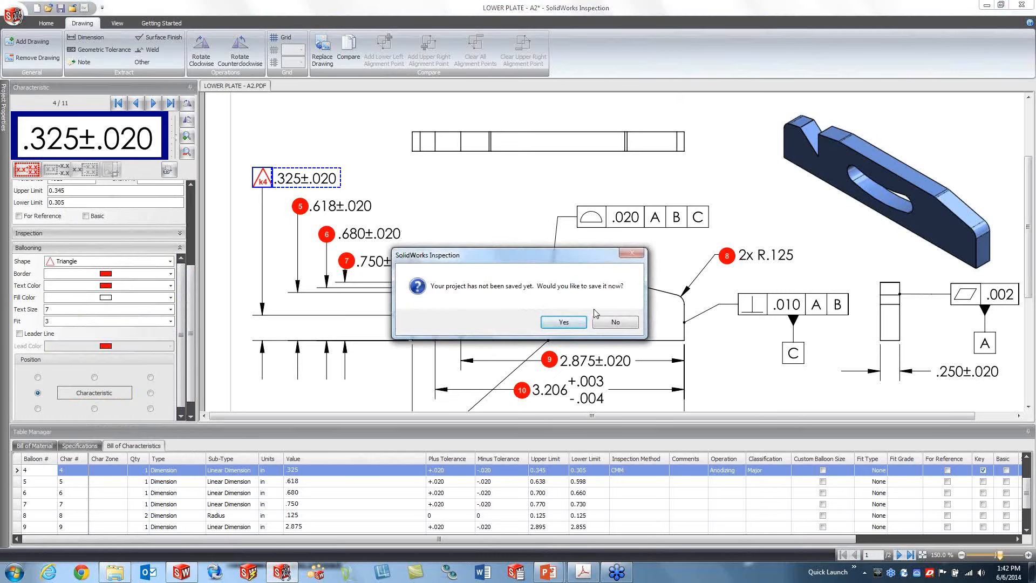
Save the inspection project as LOWER PLATE - A2.ixprj in the Standalone folder
click(562, 322)
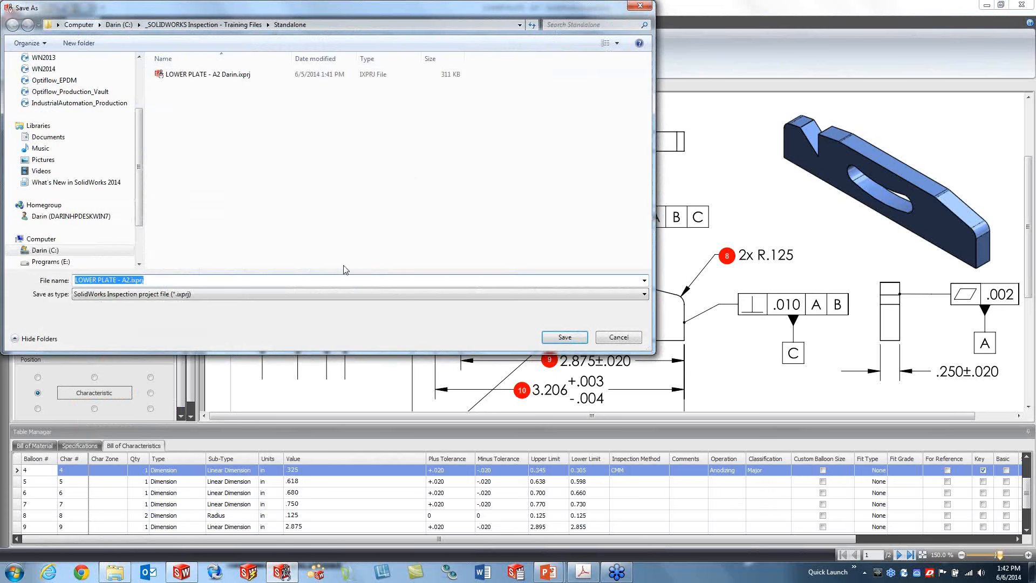
click(551, 339)
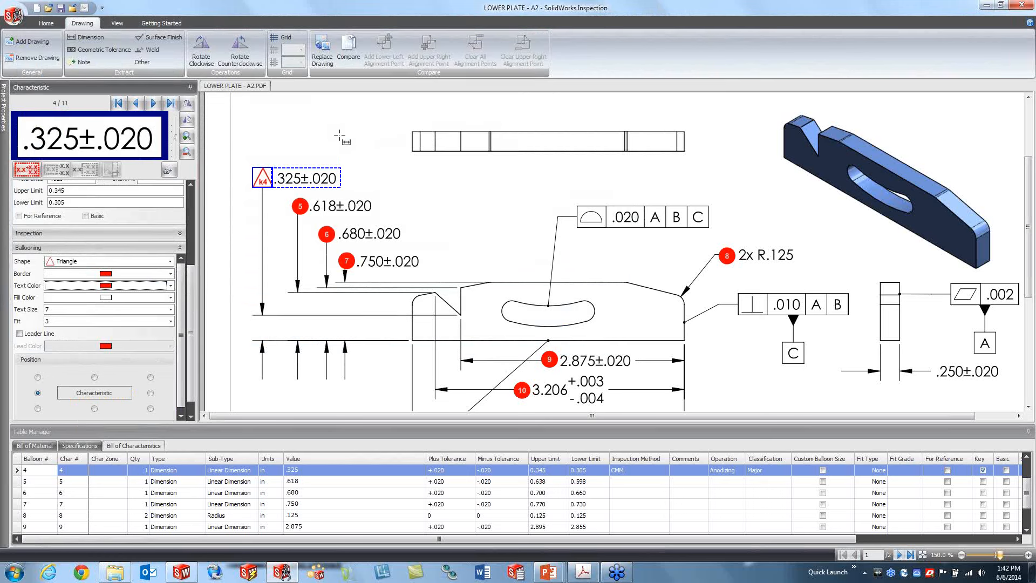
Rotate the .618 height dimension's captured image through a full turn, tilt it slightly and level it again
click(152, 105)
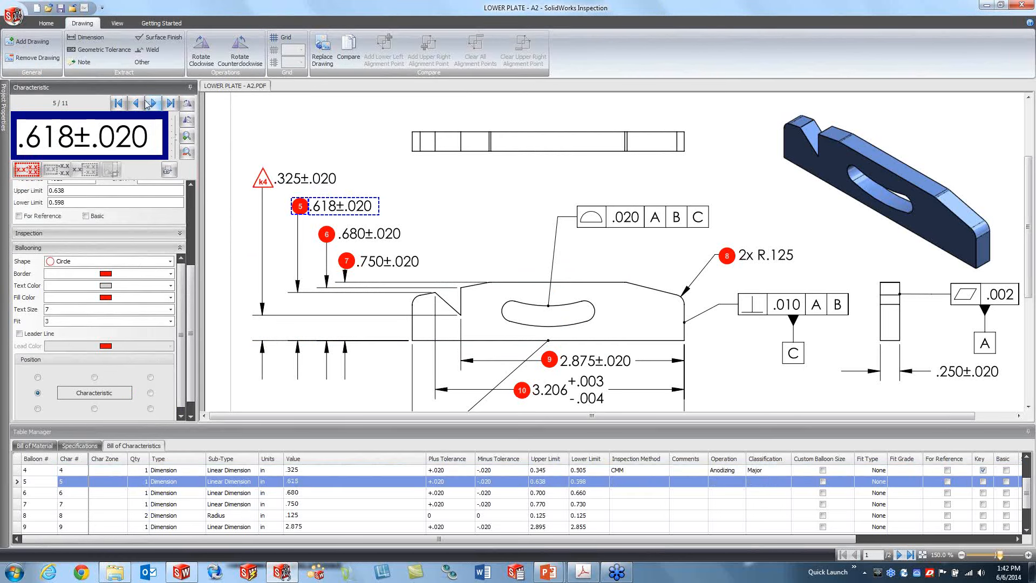
click(187, 123)
click(187, 123)
click(187, 123)
click(187, 123)
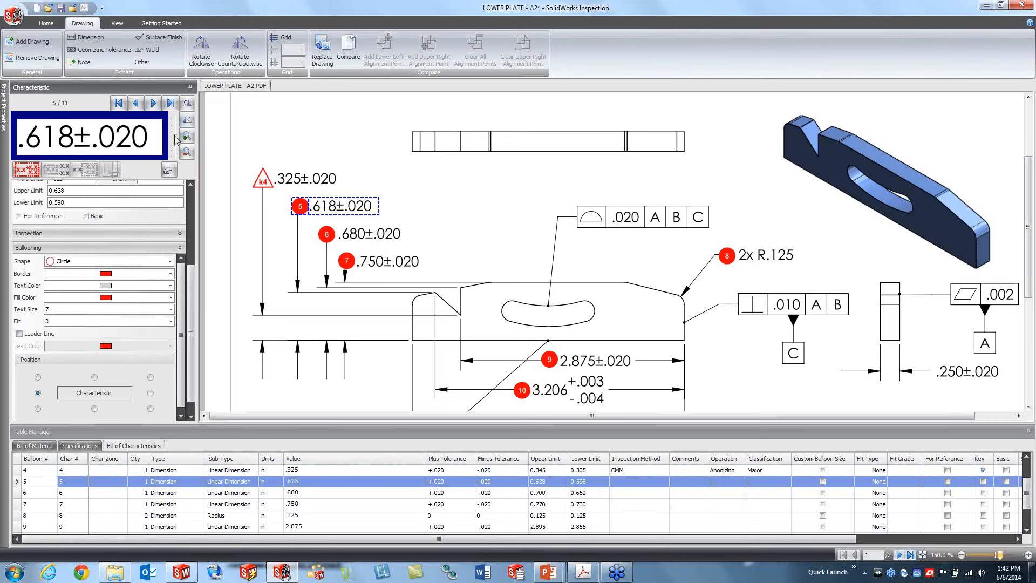
drag(176, 137, 176, 134)
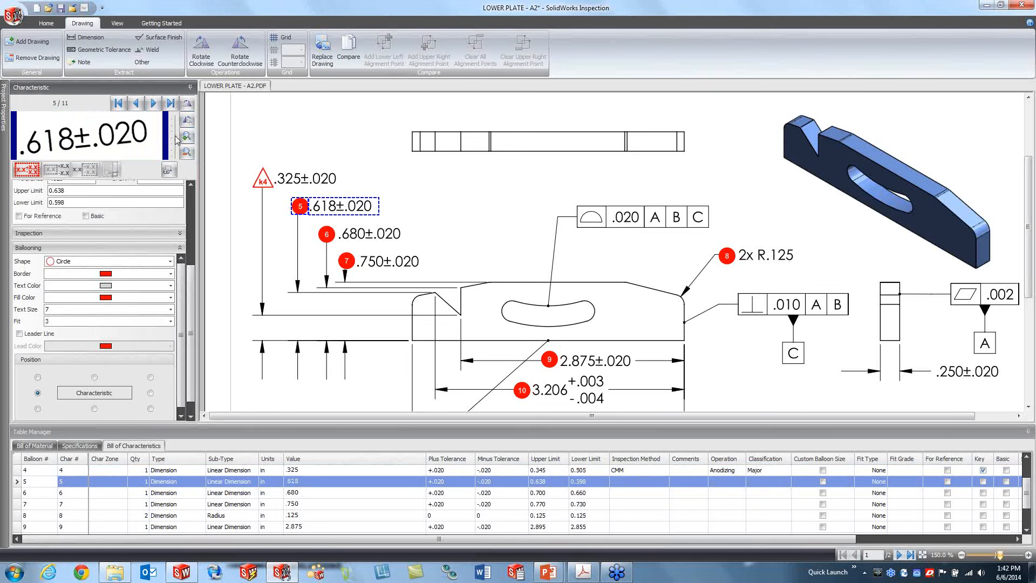
click(175, 141)
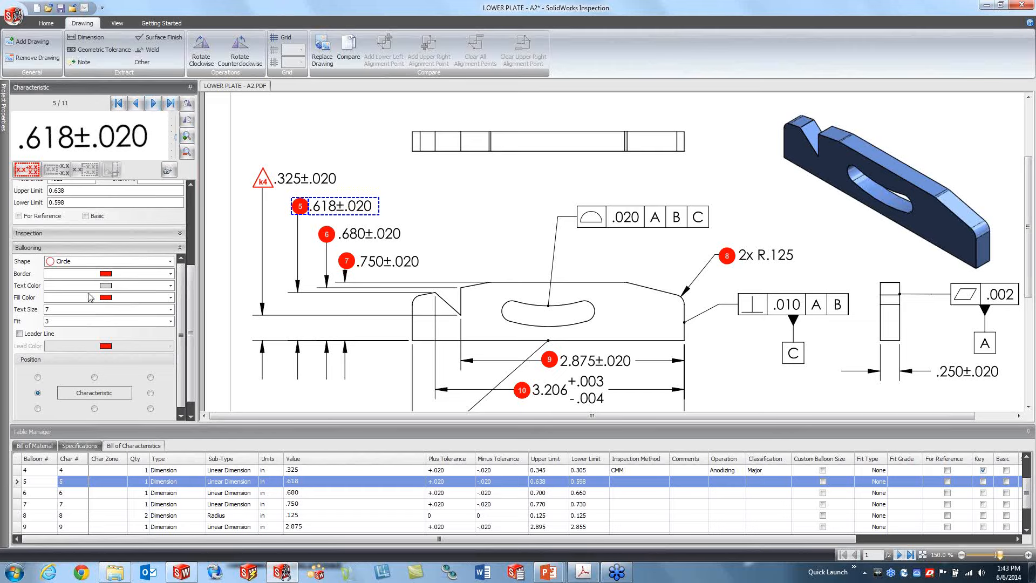
Set the .618 dimension's plus tolerance to .05, and re-extract the tolerances from the ±.020 region of its captured image
click(179, 248)
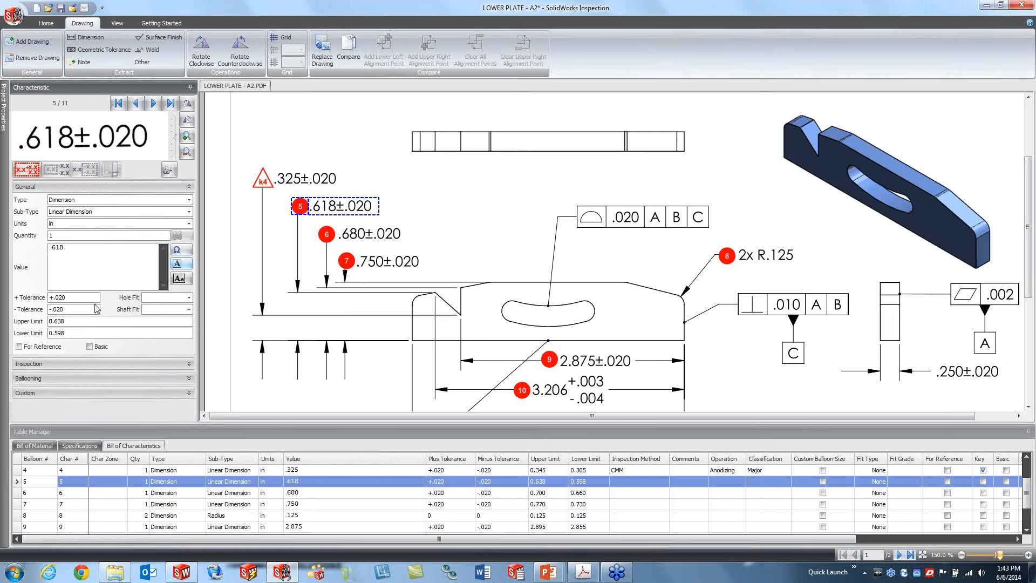
key(Tab)
text(.05)
drag(153, 121, 73, 155)
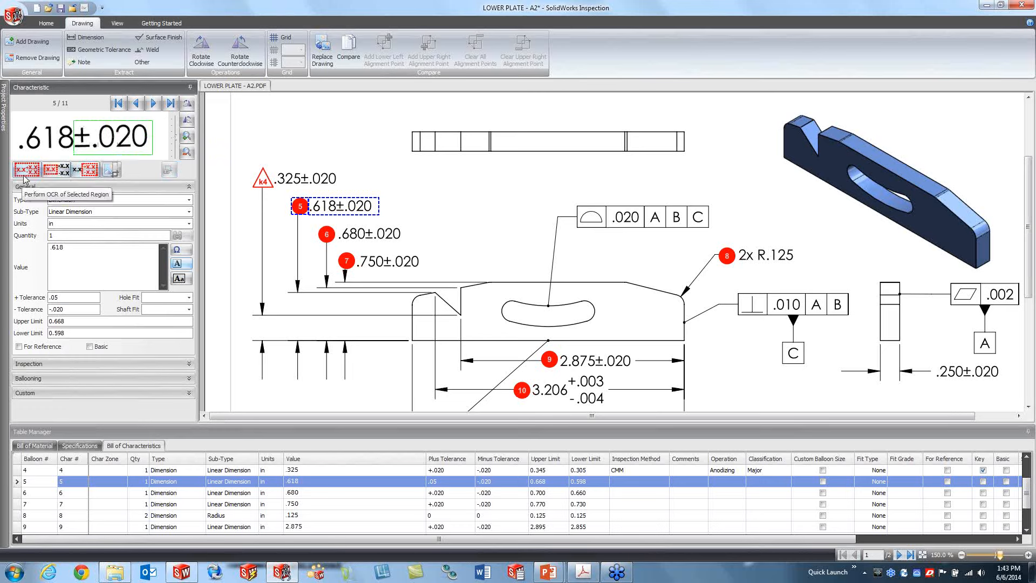
click(91, 172)
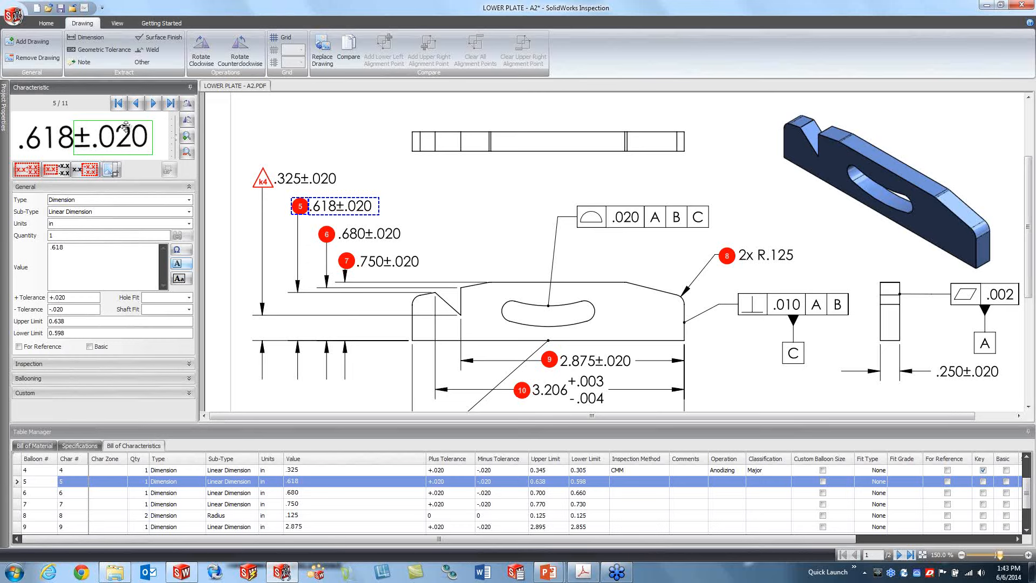
Split the 2x R.125 radius dimension into two separate characteristics with a quantity of 1 each
click(153, 103)
click(153, 104)
click(153, 103)
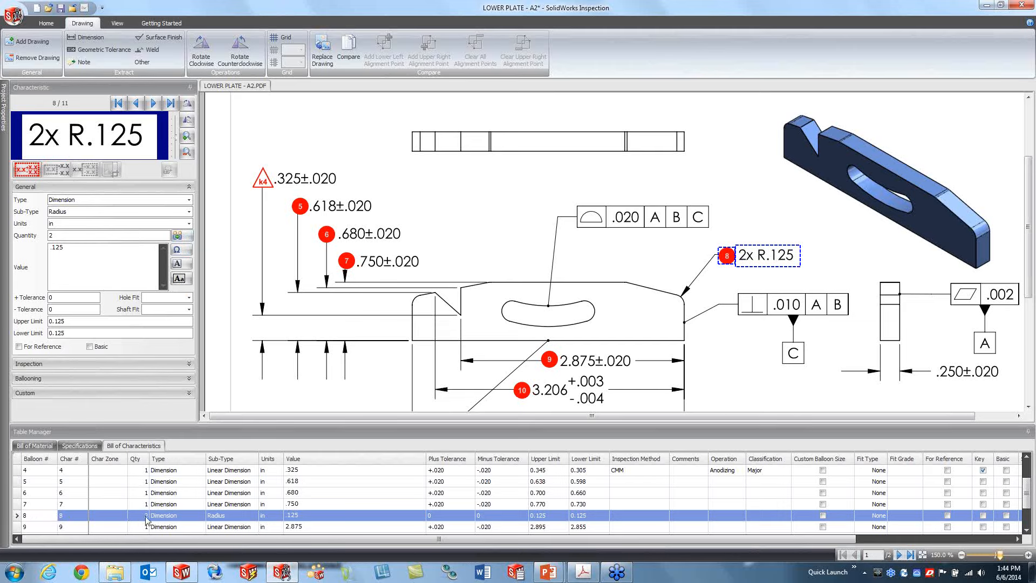
click(182, 236)
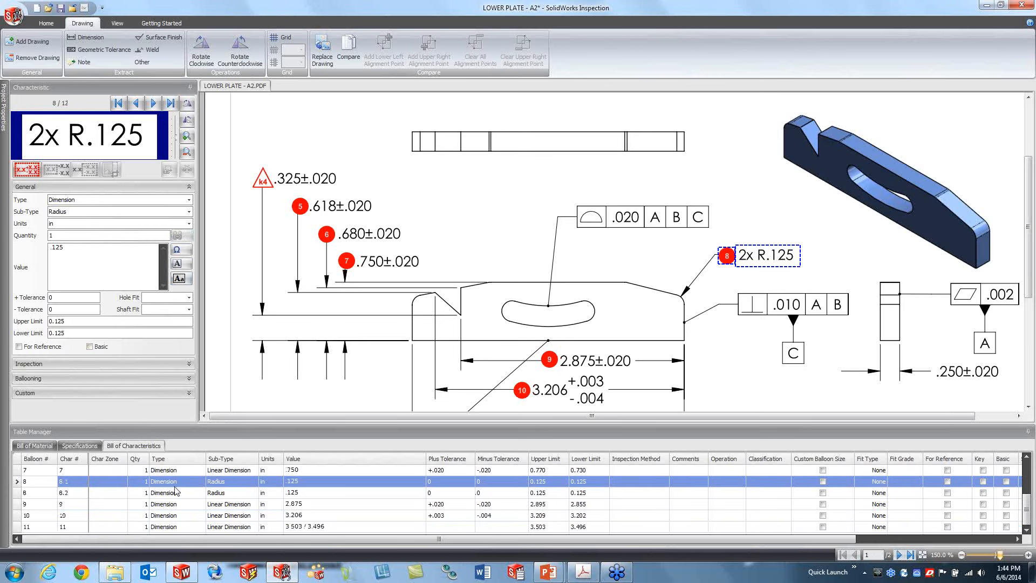
Ungroup the two R.125 radius characteristics and move balloon 8 above balloon 9
shift+click(72, 498)
right_click(72, 498)
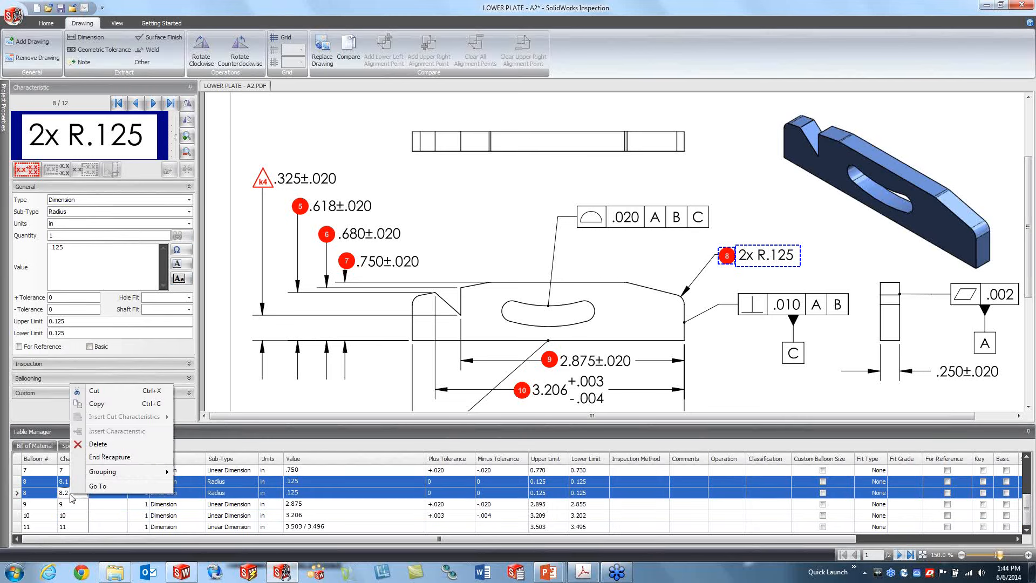
mouse_move(127, 473)
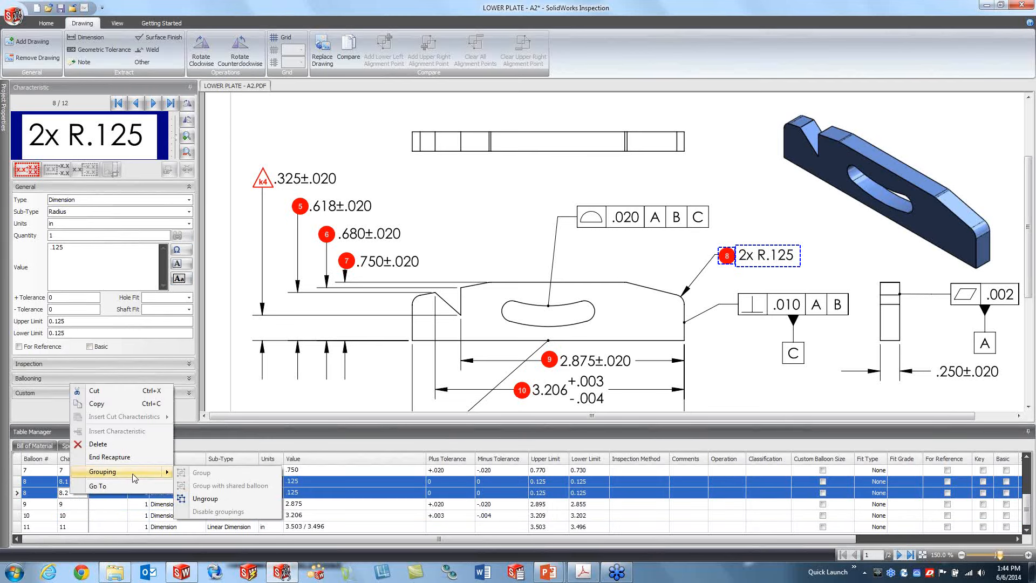
click(207, 499)
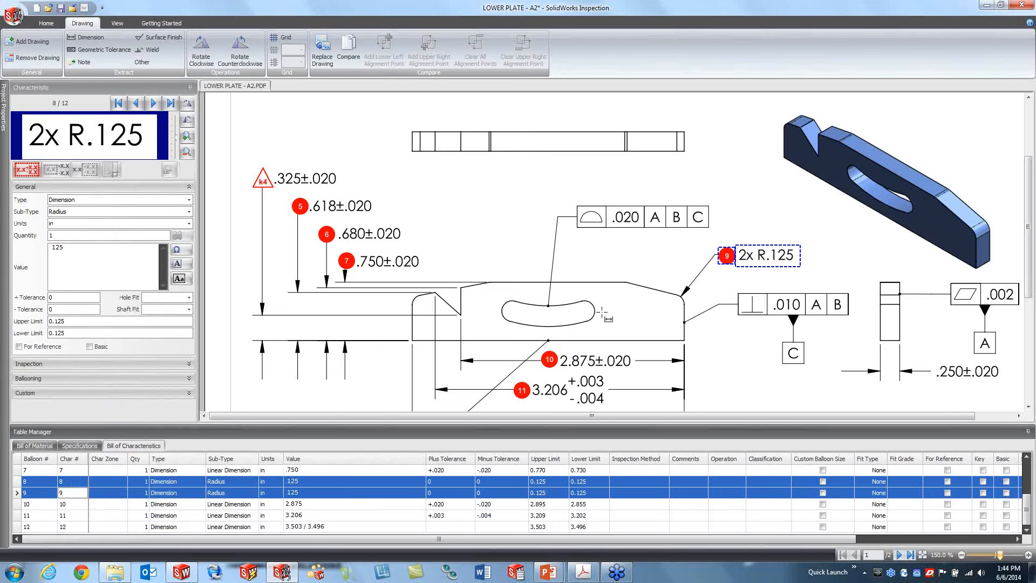
click(668, 268)
drag(729, 257, 727, 234)
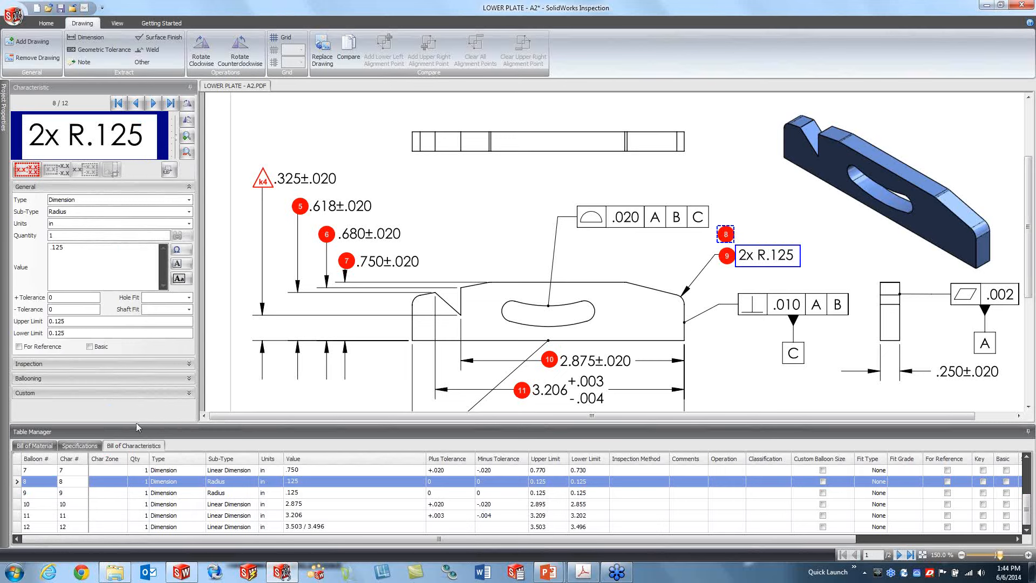
Group the two R.125 radius characteristics with a shared balloon
ctrl+click(65, 494)
right_click(66, 494)
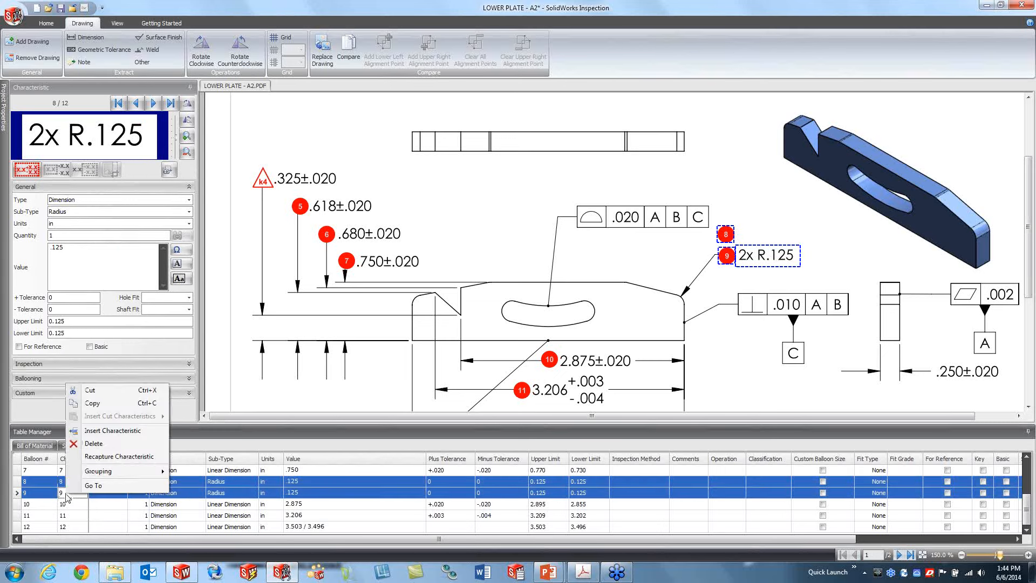
mouse_move(133, 471)
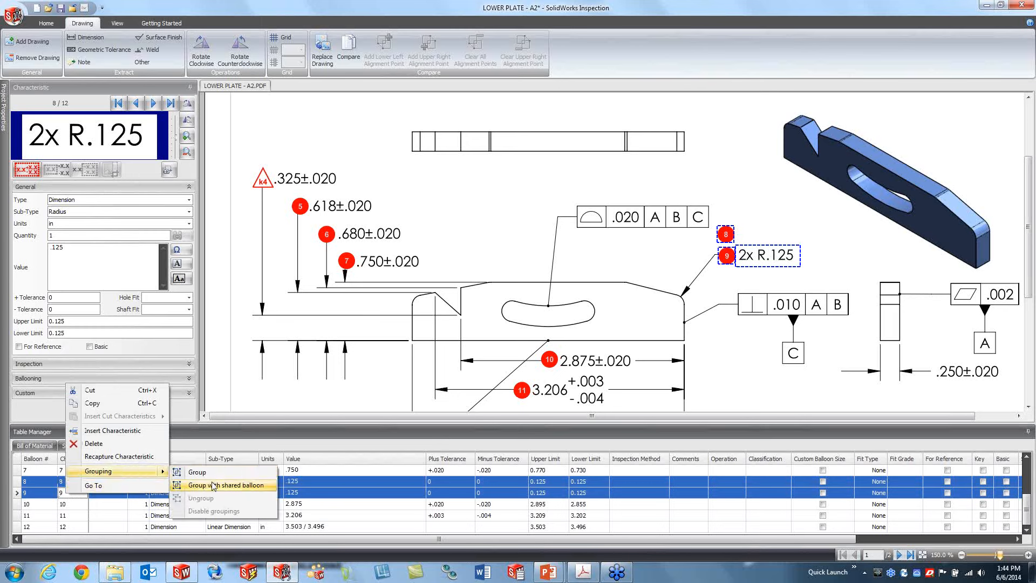
click(227, 485)
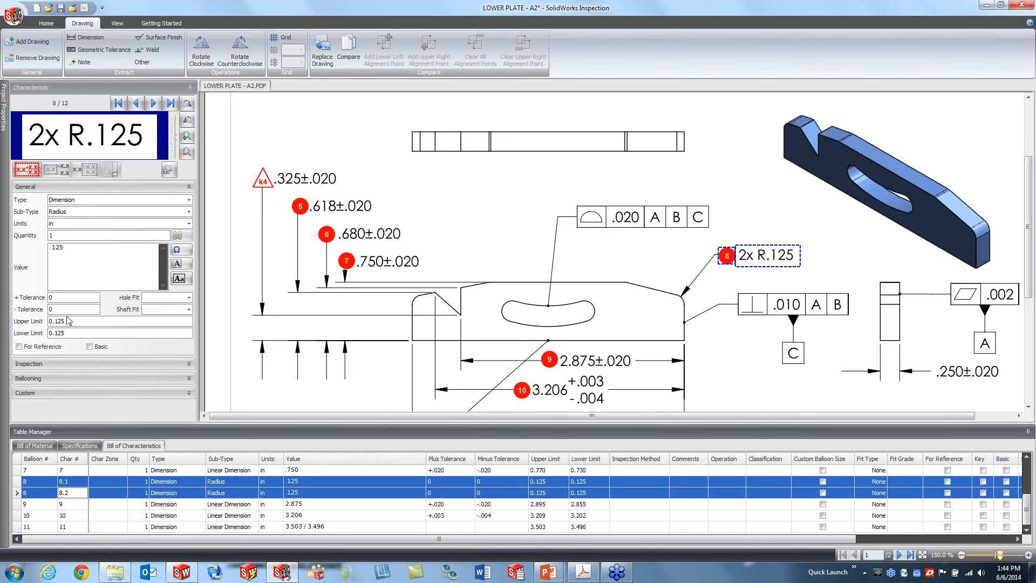
click(232, 88)
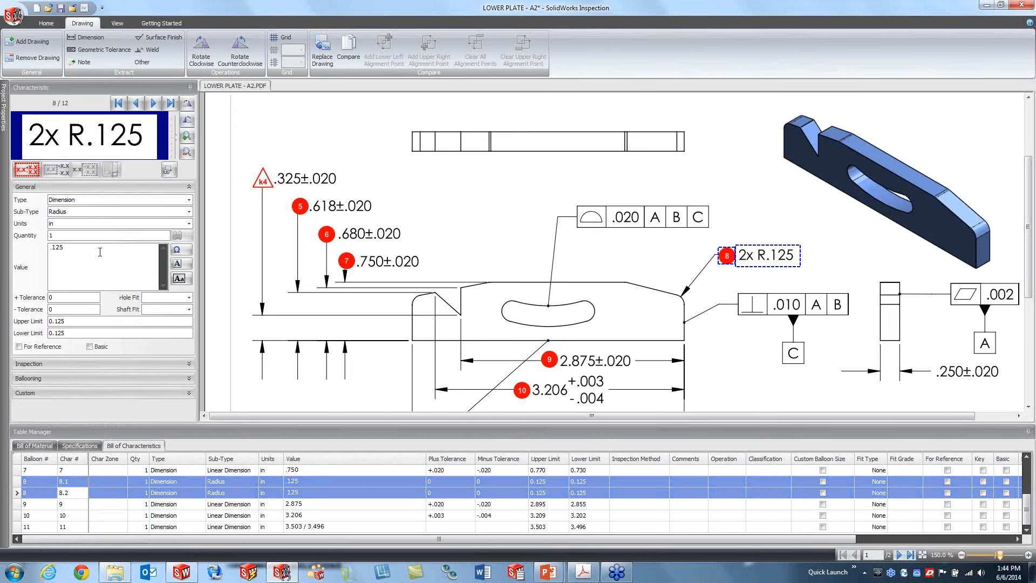
In the project options, add a default length tolerance of +0.1/-0.1 for precision 0
click(15, 16)
click(276, 335)
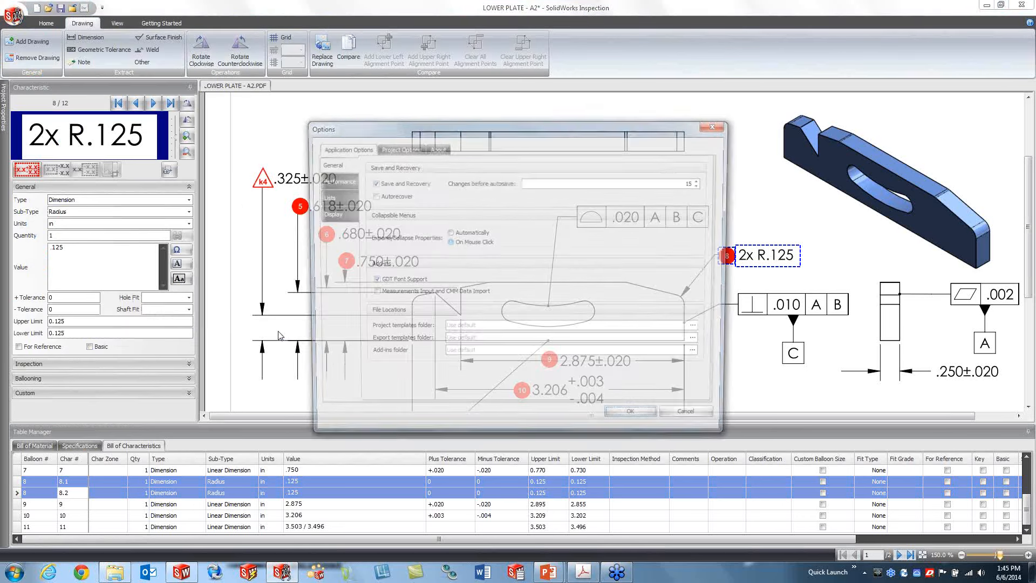
click(397, 149)
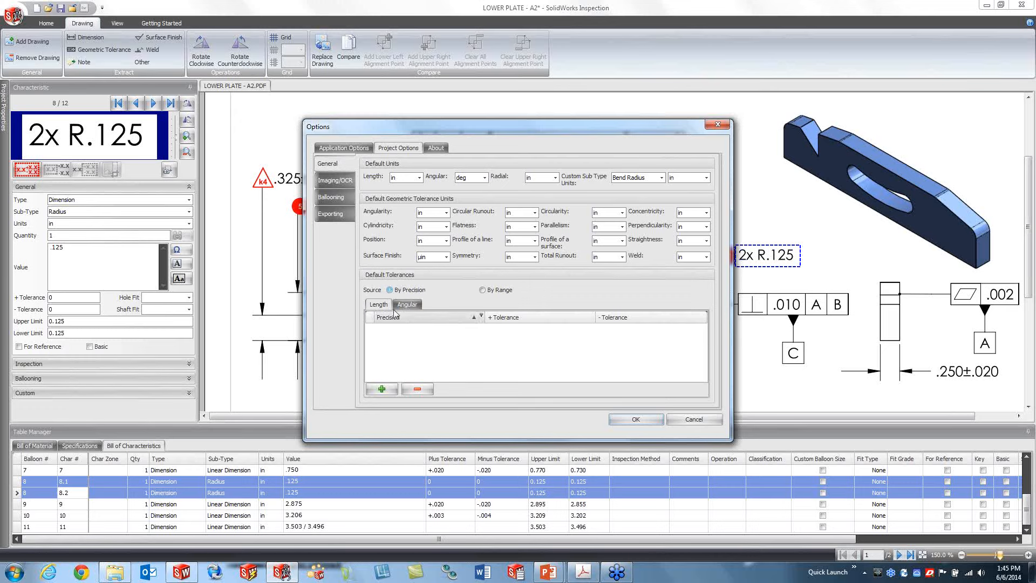
click(381, 390)
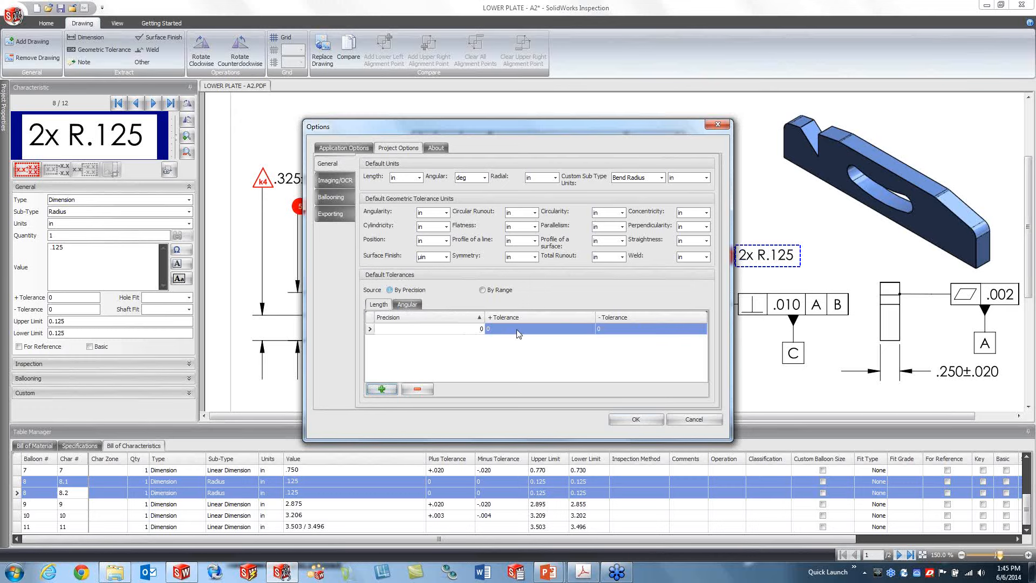
click(499, 330)
text(.1)
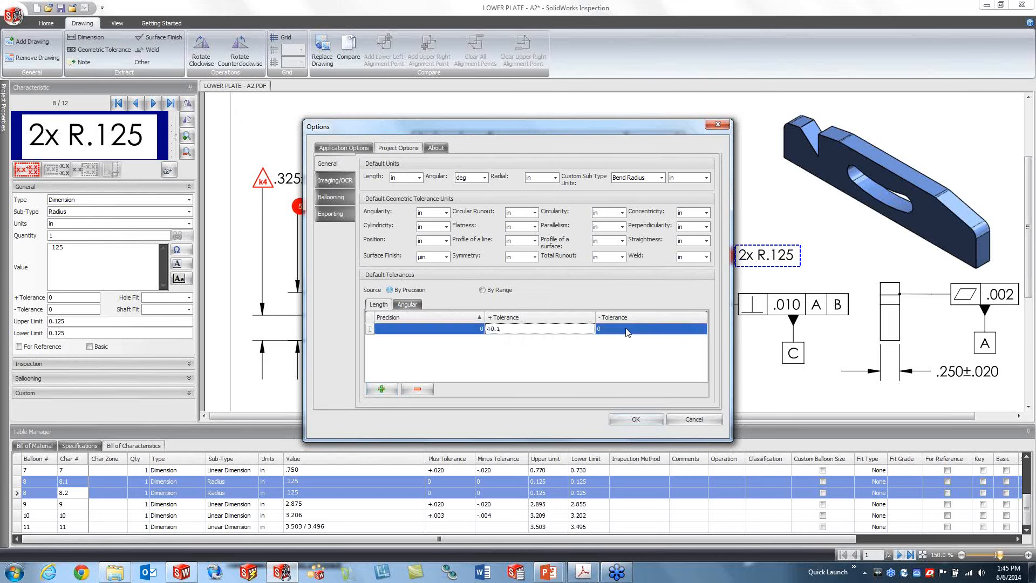
click(626, 332)
text(.1)
click(432, 346)
Add a default length tolerance of +.1/-.1 for precision 1
click(381, 389)
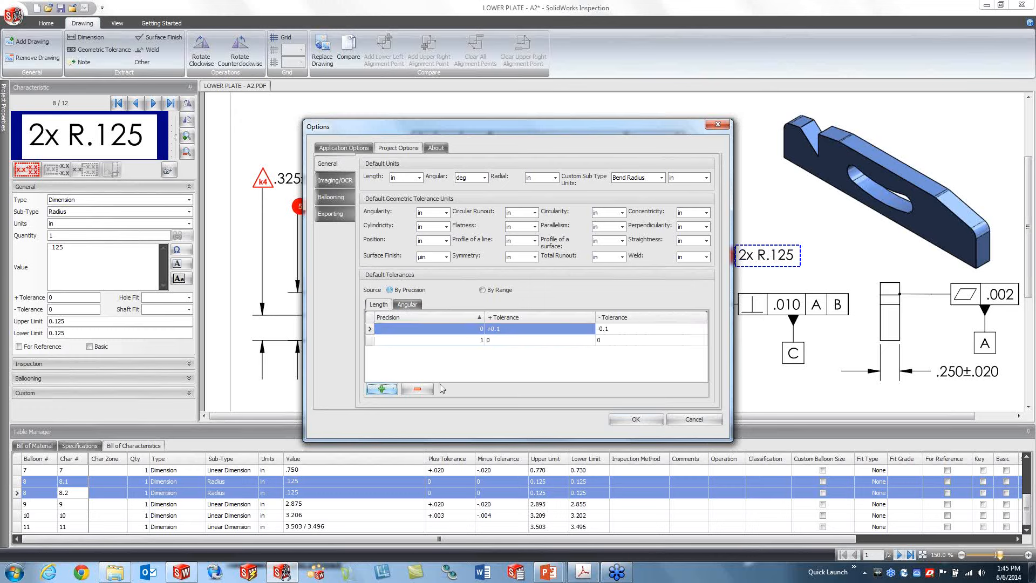
click(499, 341)
text(.1)
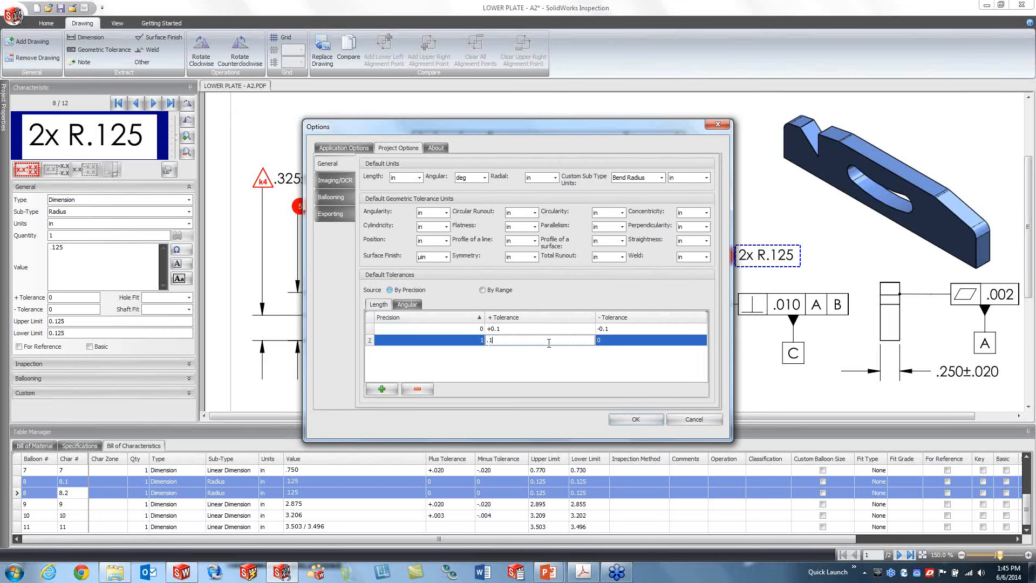
click(619, 343)
text(-.1)
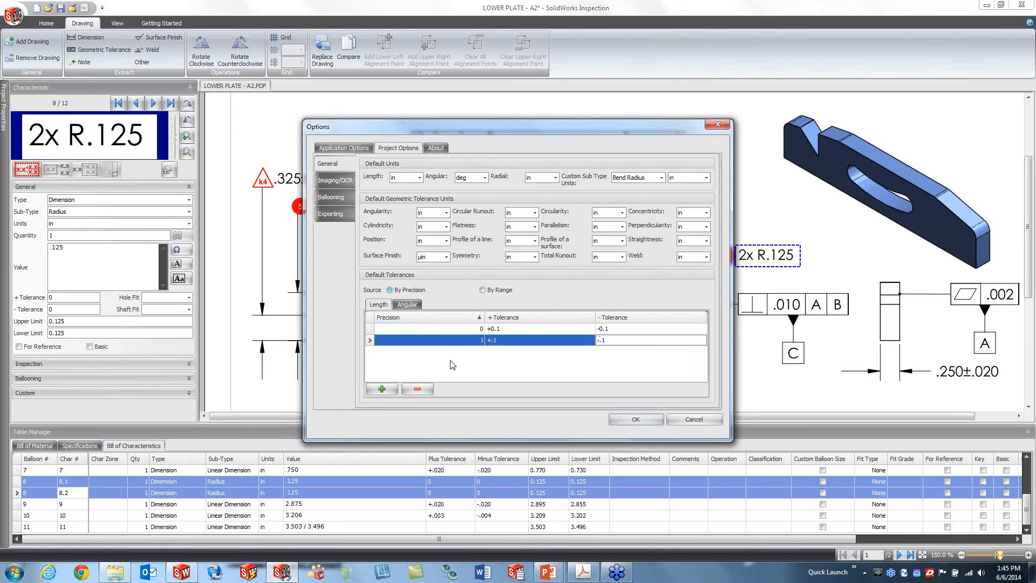
Add a default length tolerance of +.05/-.05 for precision 2
click(382, 390)
double_click(499, 351)
text(.05)
double_click(615, 352)
text(-.05)
Add a default length tolerance of +.005/-.005 for precision 3 and apply the project options
click(385, 390)
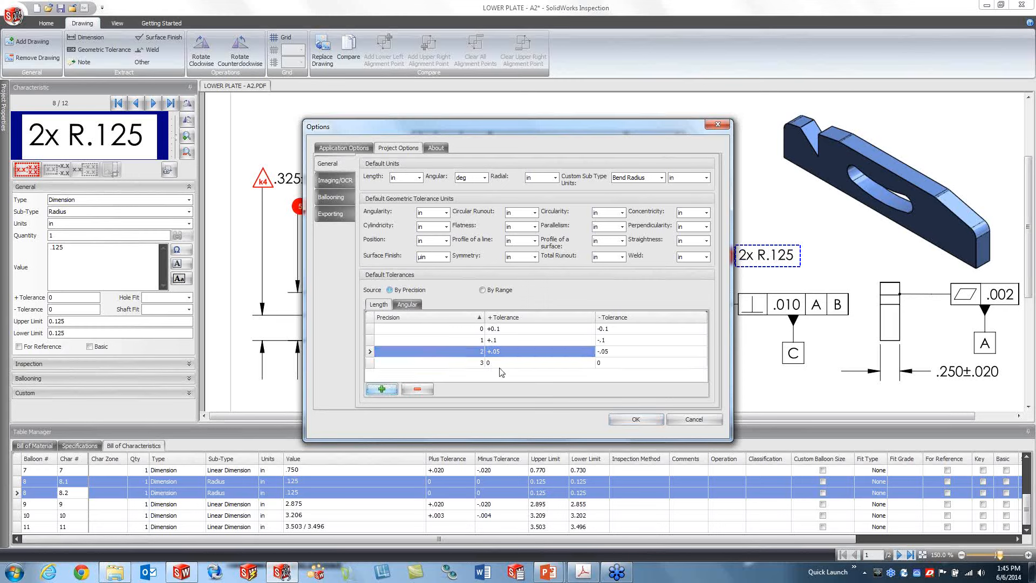
click(500, 362)
text(+.005)
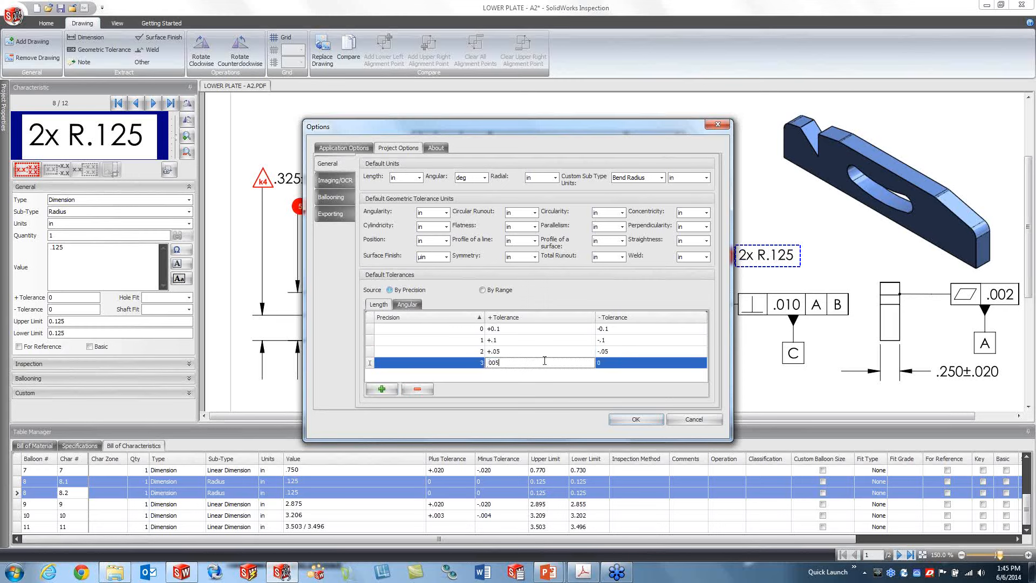
click(615, 363)
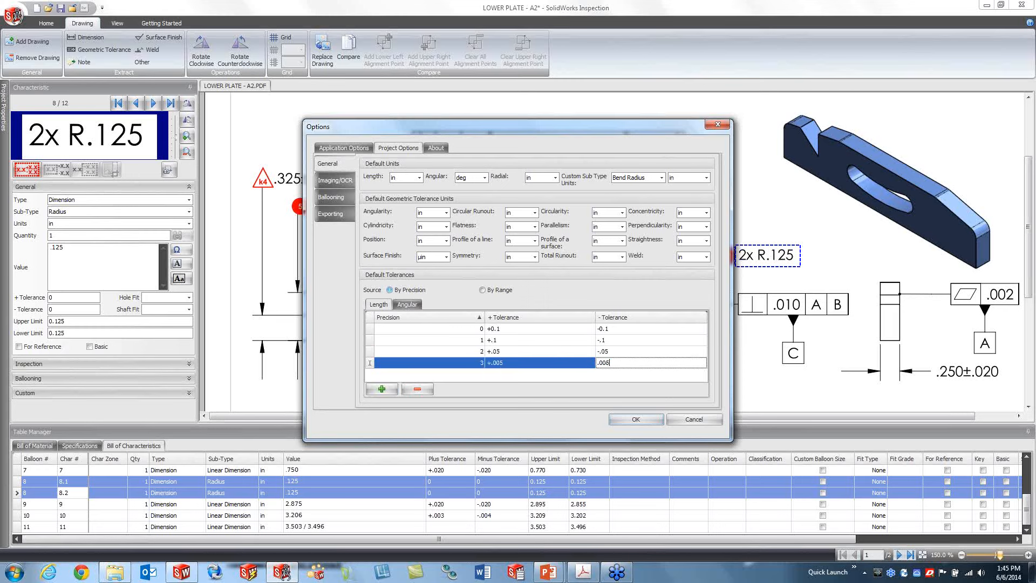
click(634, 419)
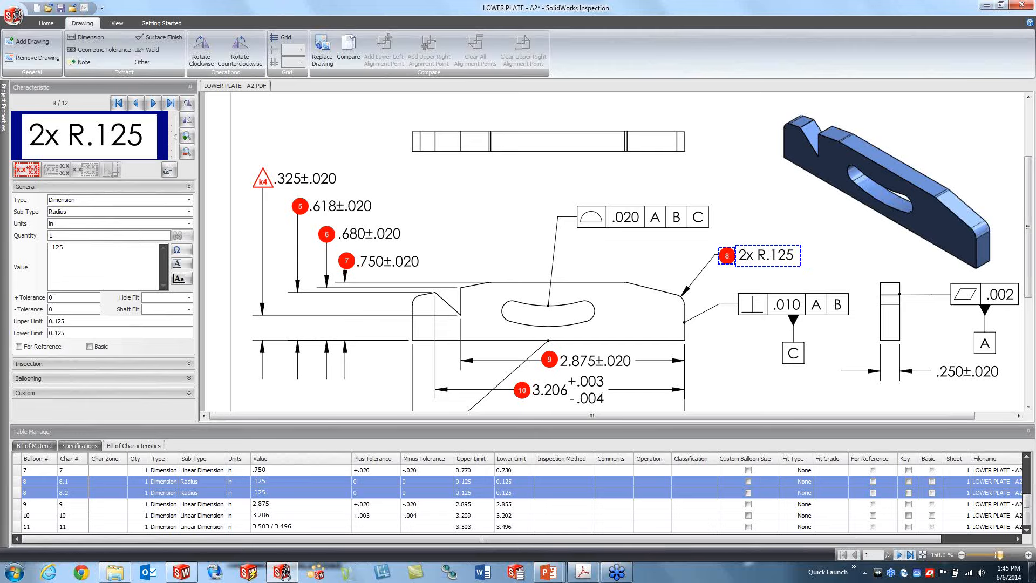
Recapture the first 2x R.125 radius characteristic and re-extract its full image to apply the +.005/-.005 default tolerances
click(169, 172)
click(27, 173)
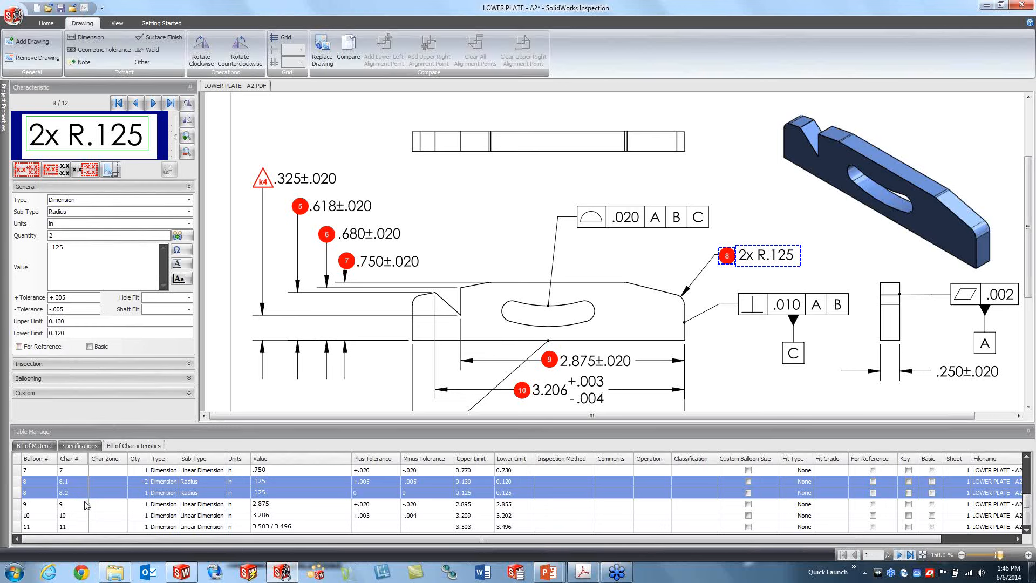
Move the 3.206 characteristic ahead of the 2.875 characteristic in the table, and restore their original order
click(39, 506)
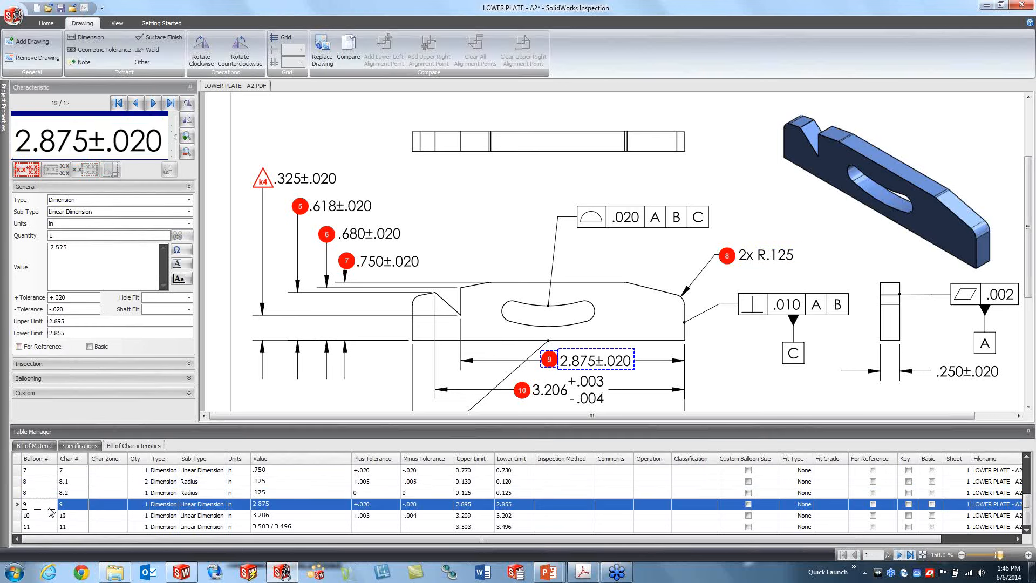
click(647, 381)
scroll(618, 370, down, 2)
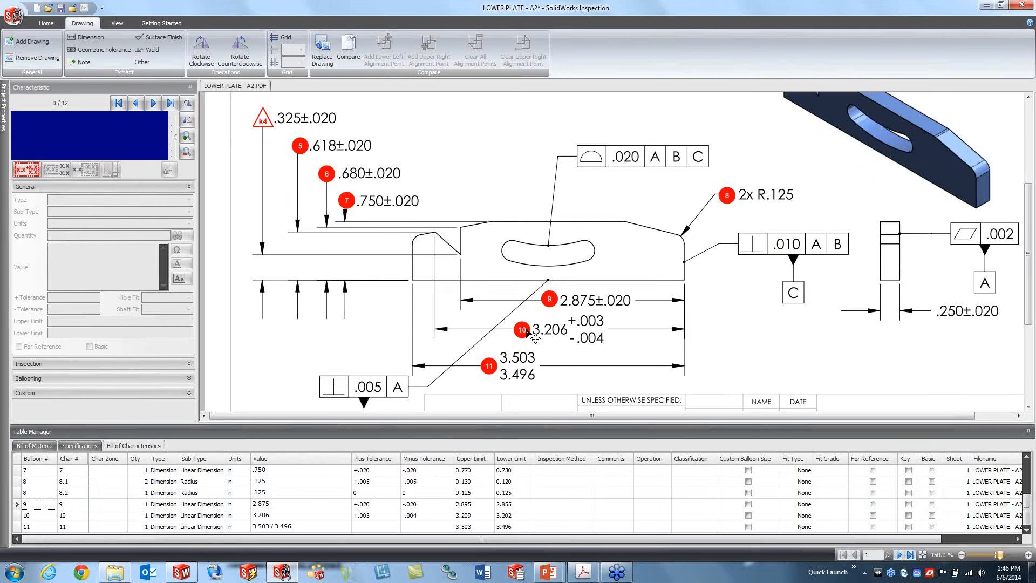
drag(35, 515, 39, 504)
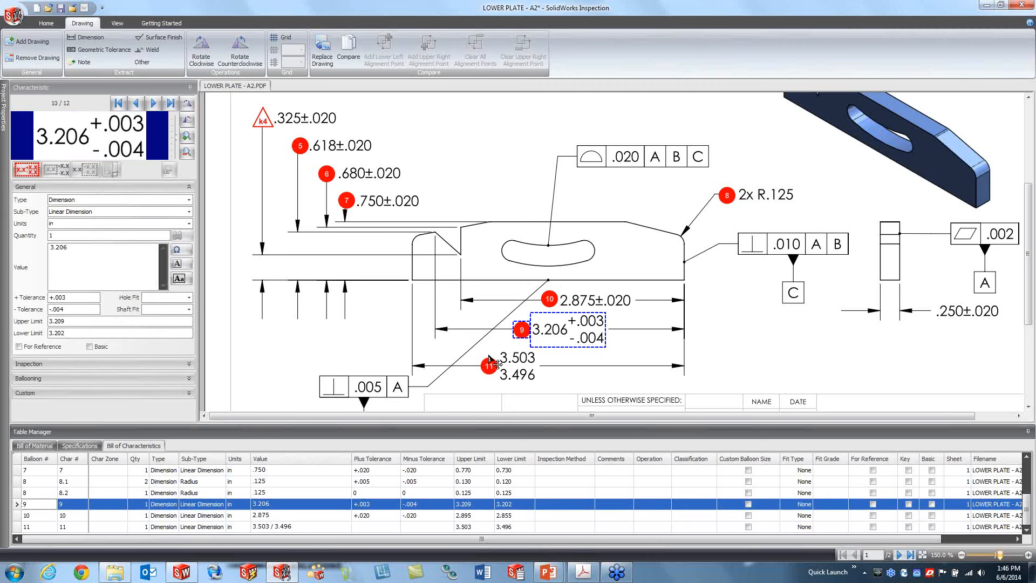
click(43, 516)
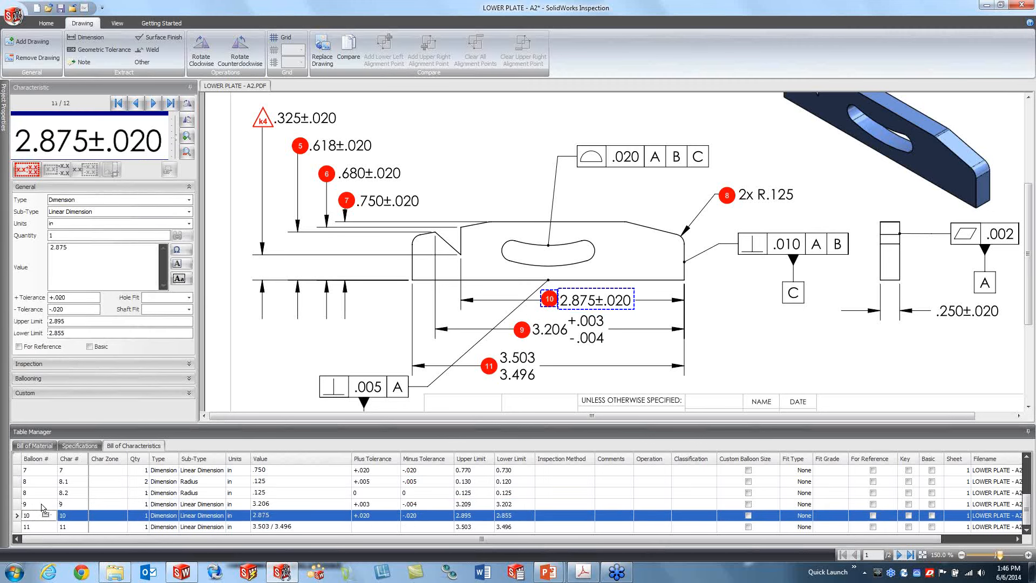
drag(44, 507, 45, 505)
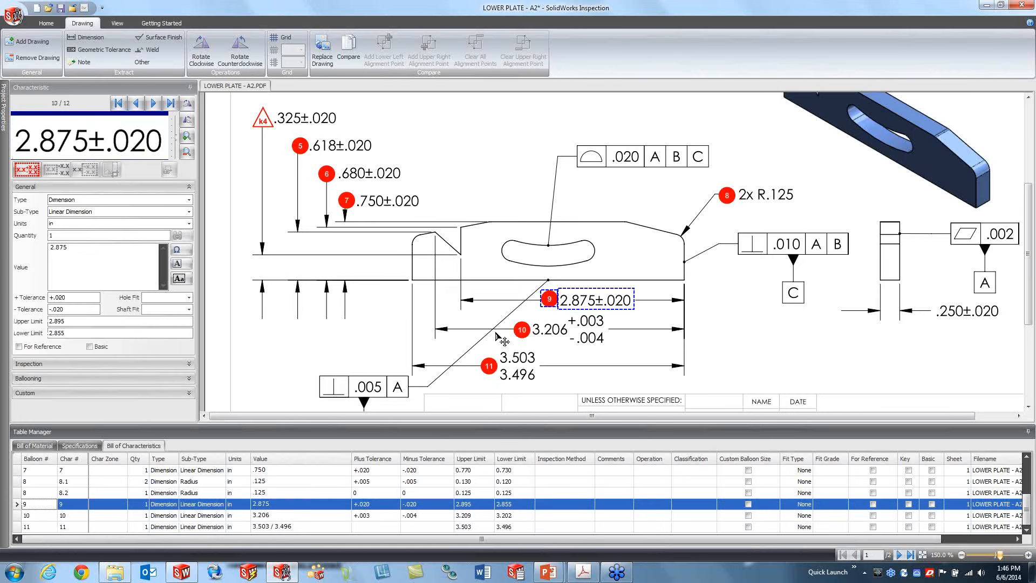
Delete the 3.206 characteristic with balloon 10 and renumber the remaining characteristics
click(35, 516)
right_click(35, 518)
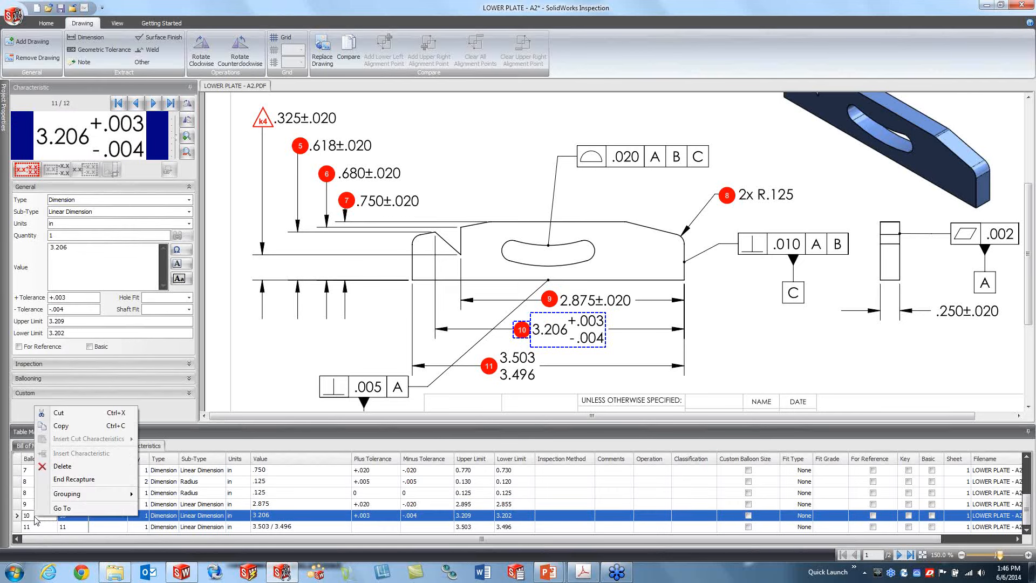
click(81, 469)
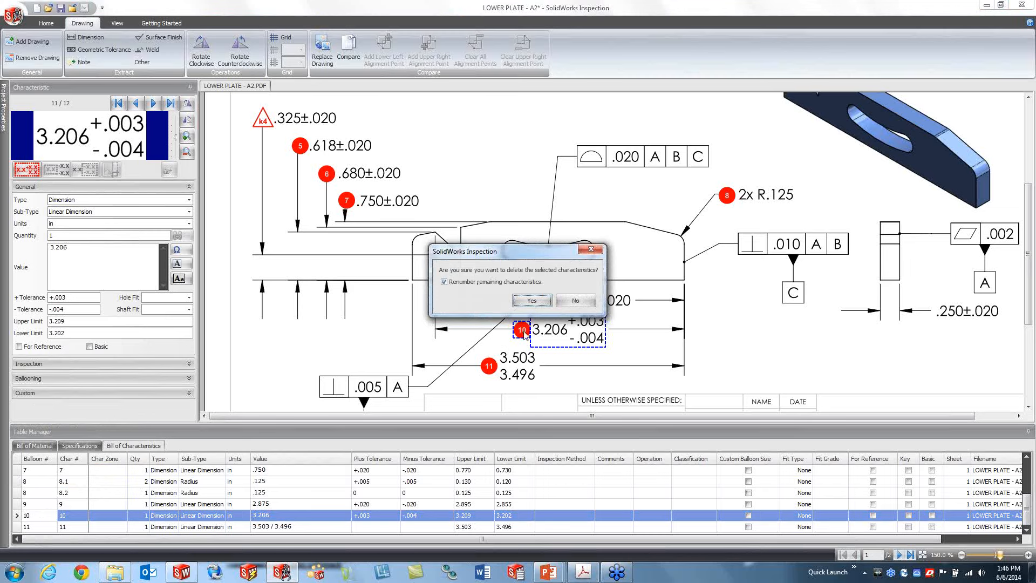
click(538, 301)
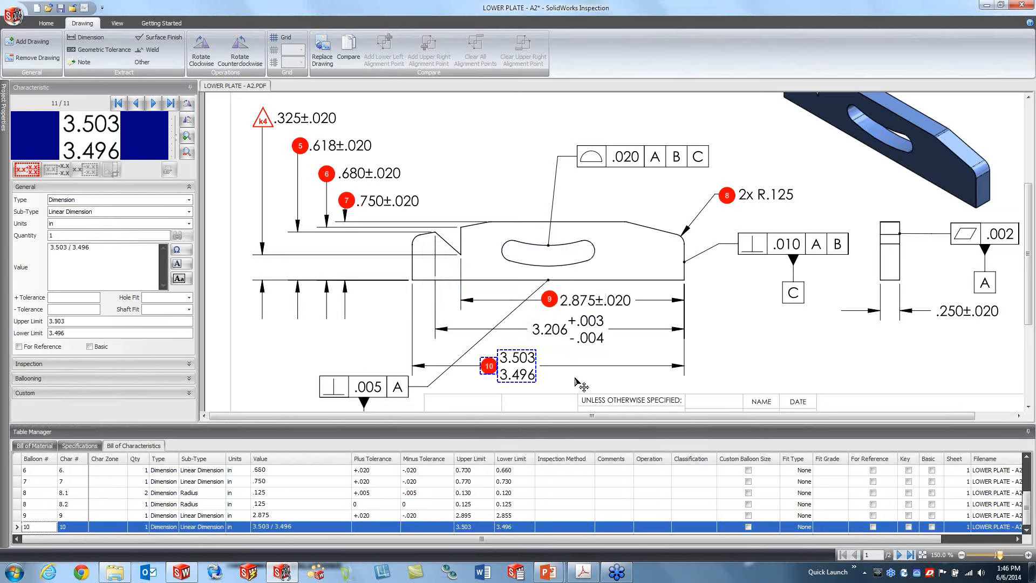
Set the inspection method of characteristics 8.1, 8.2, 9 and 10 to CMM in one edit
ctrl+click(24, 516)
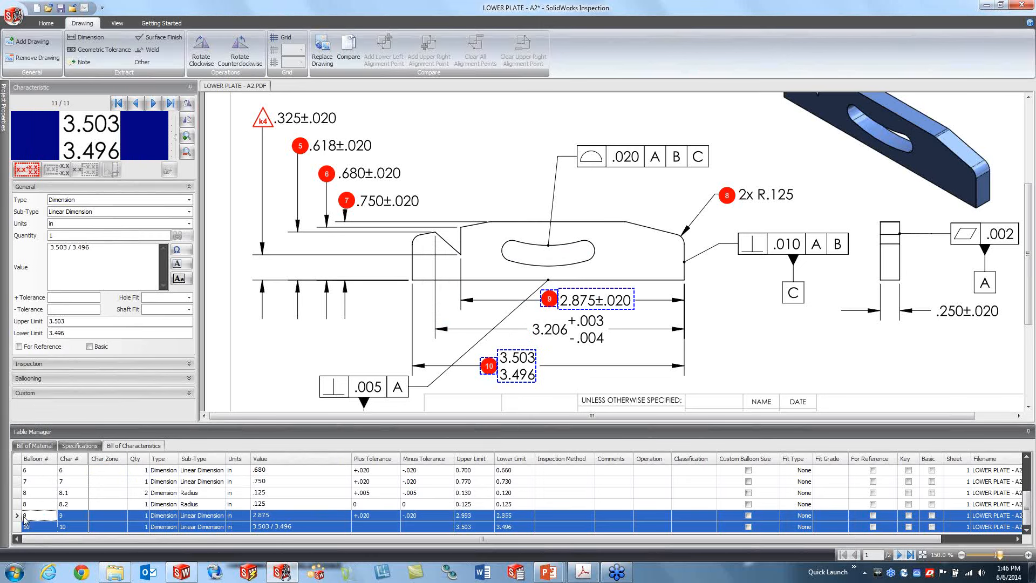
ctrl+click(33, 506)
ctrl+click(36, 495)
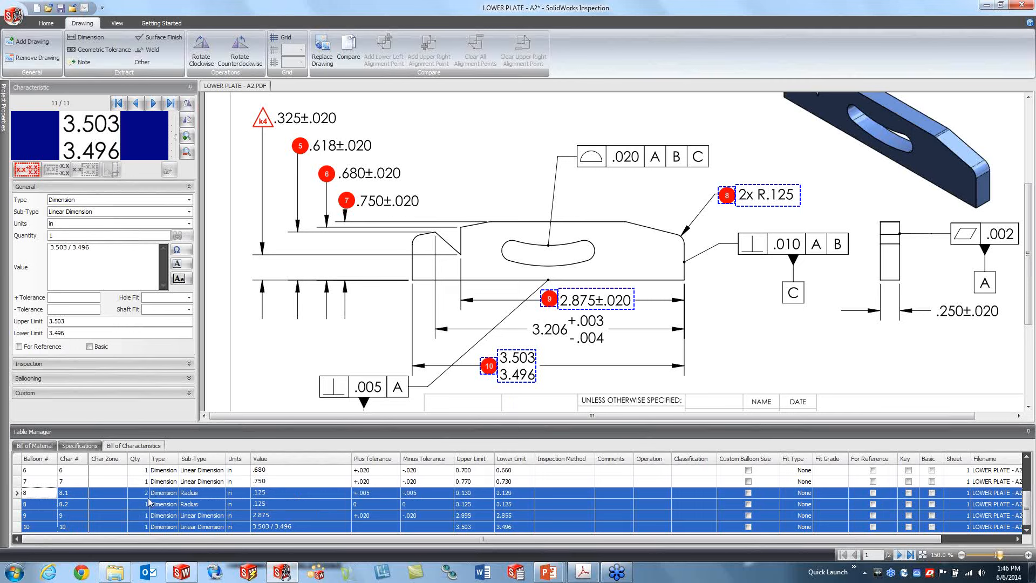
click(189, 364)
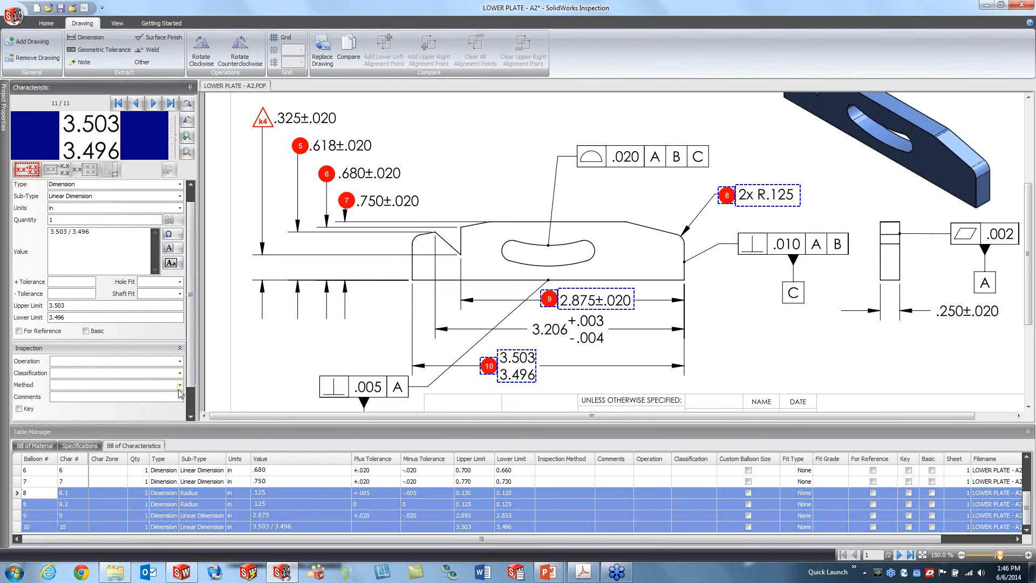
click(180, 385)
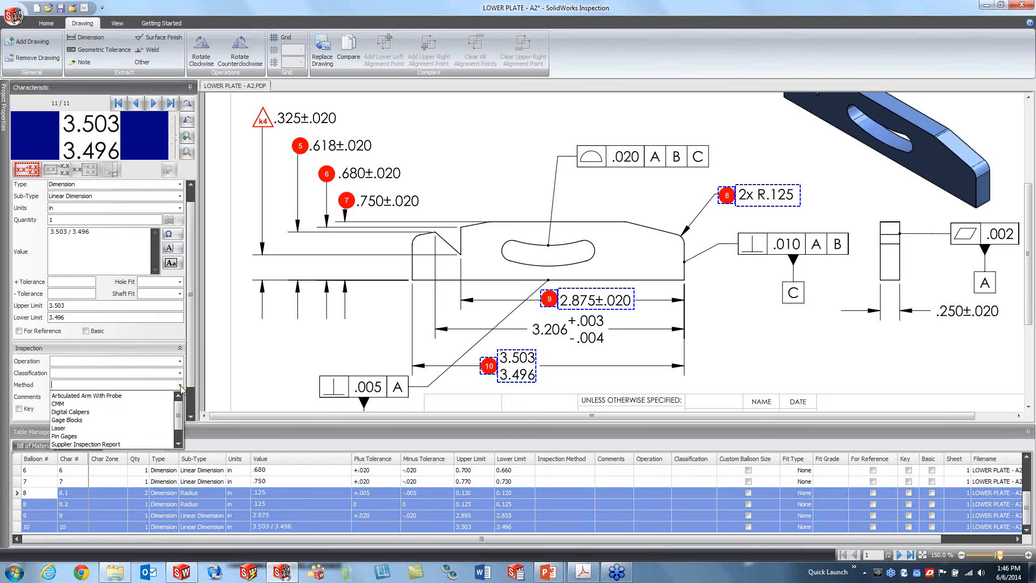
click(98, 405)
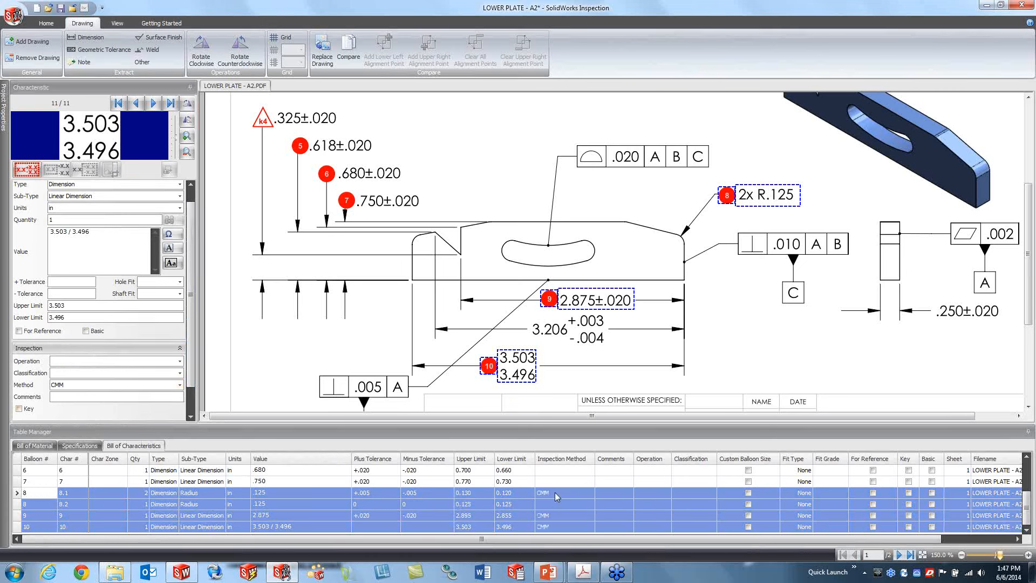
click(285, 384)
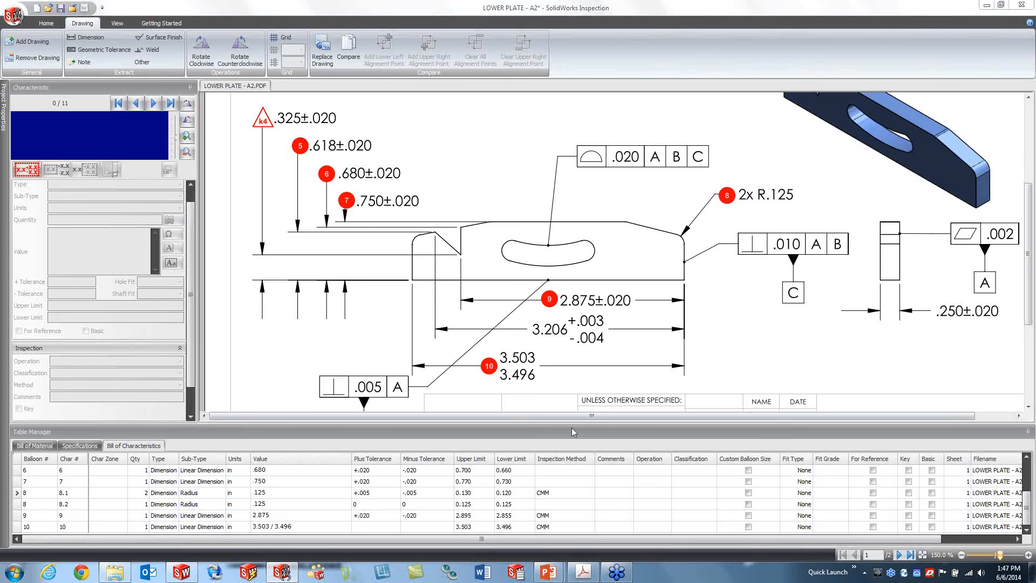
Enlarge the characteristics table and sort it by upper limit, followed by characteristic zone in ascending order
drag(574, 344, 572, 345)
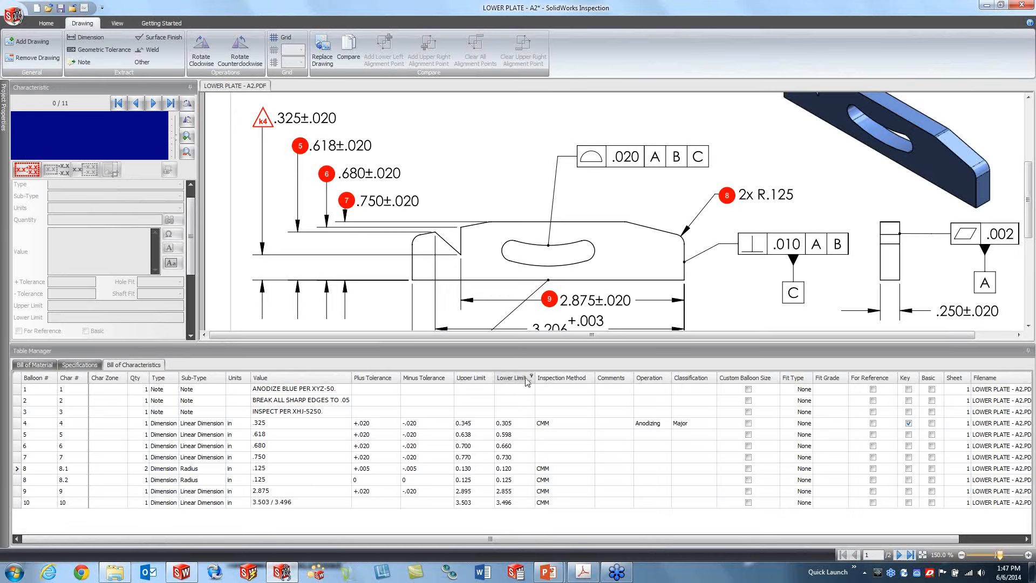
click(469, 378)
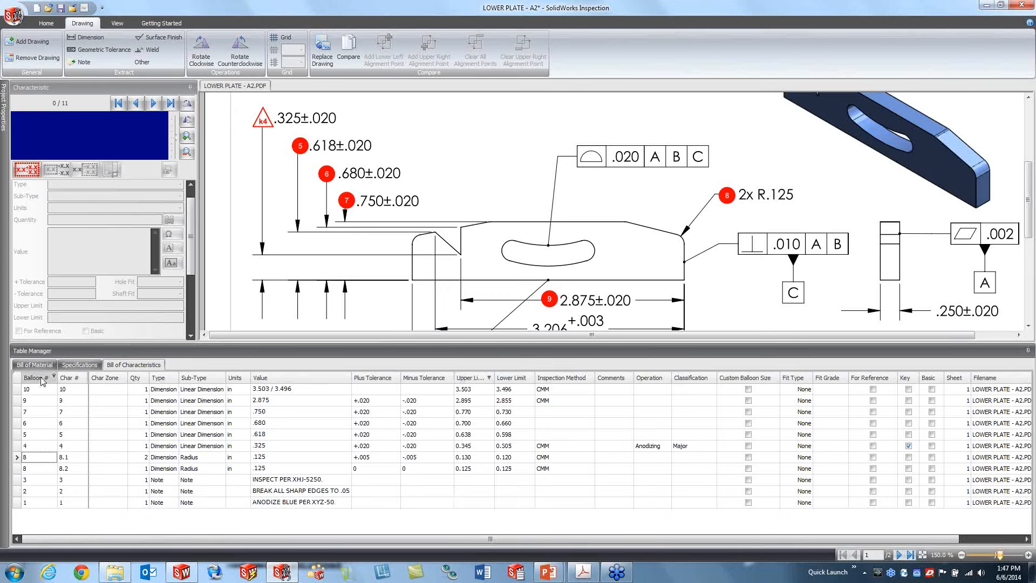
click(104, 379)
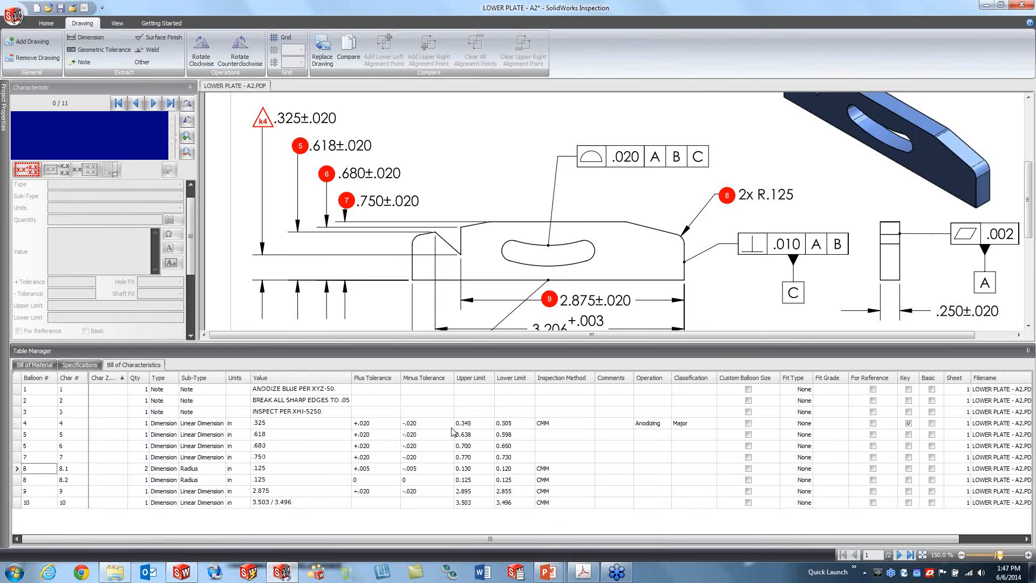
Filter the characteristics table to the CMM inspection method, and clear that filter
click(592, 378)
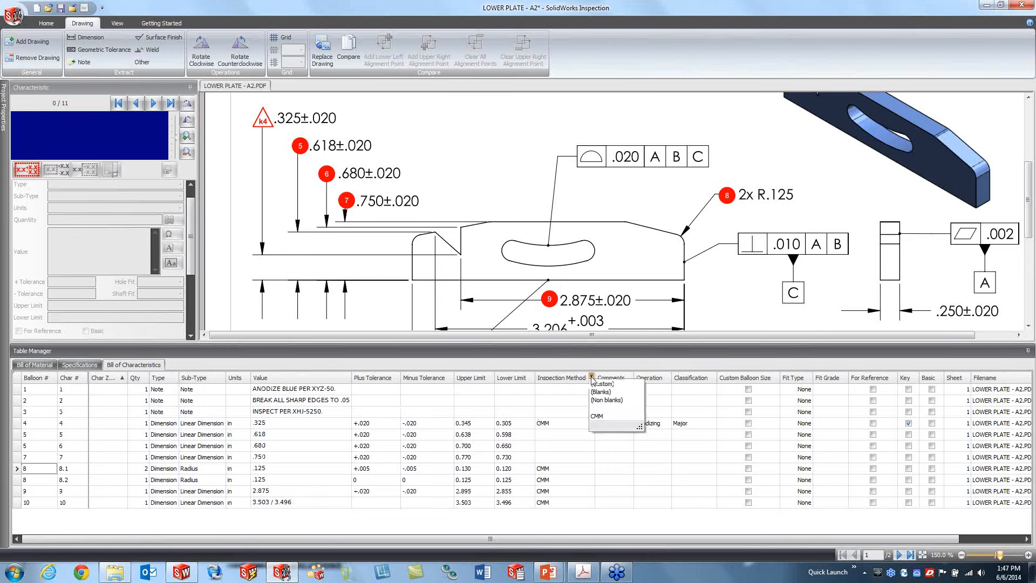
click(603, 416)
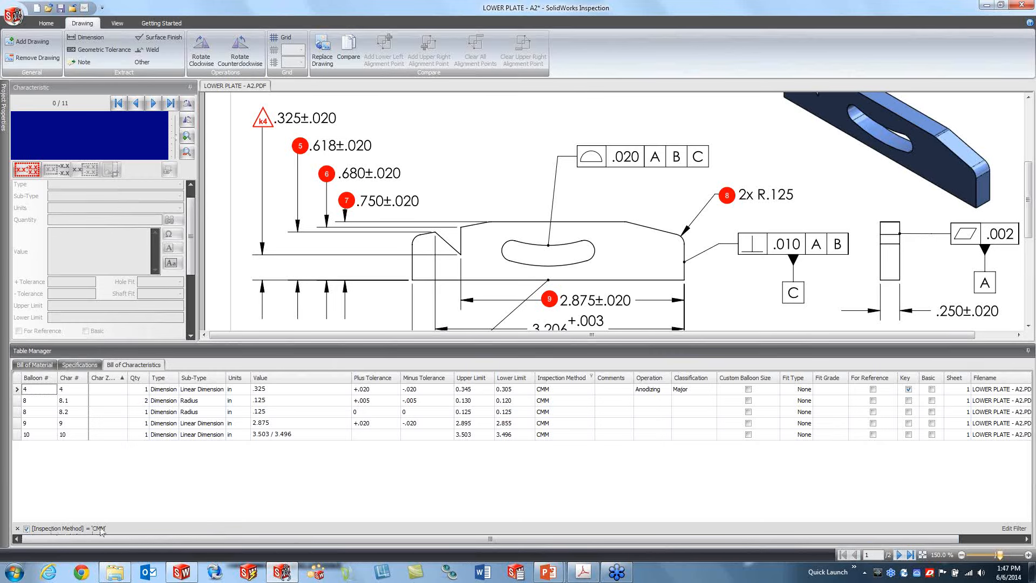
click(18, 529)
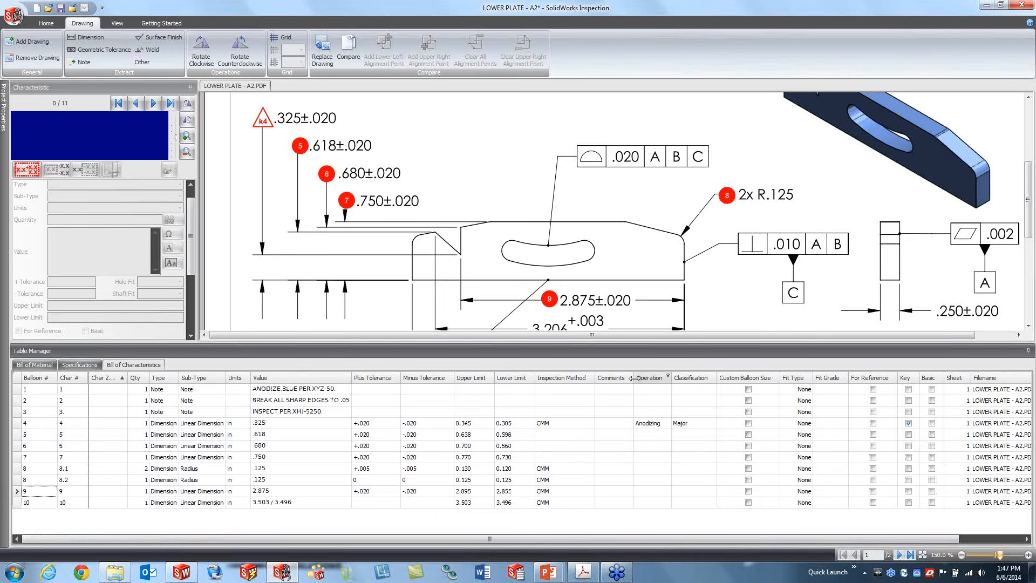
Group the characteristics table by inspection method and expand the group without a method
right_click(558, 379)
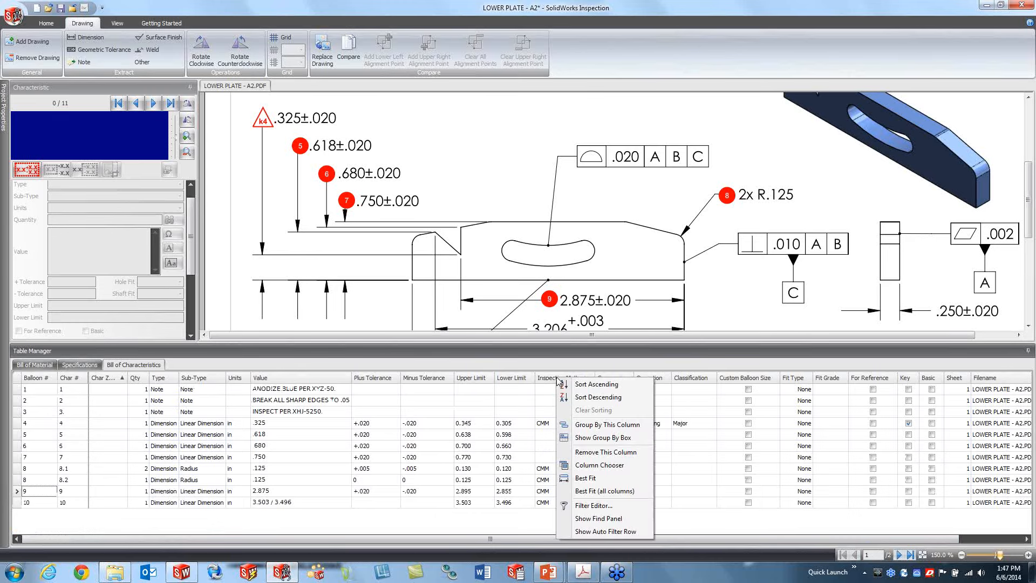
click(608, 425)
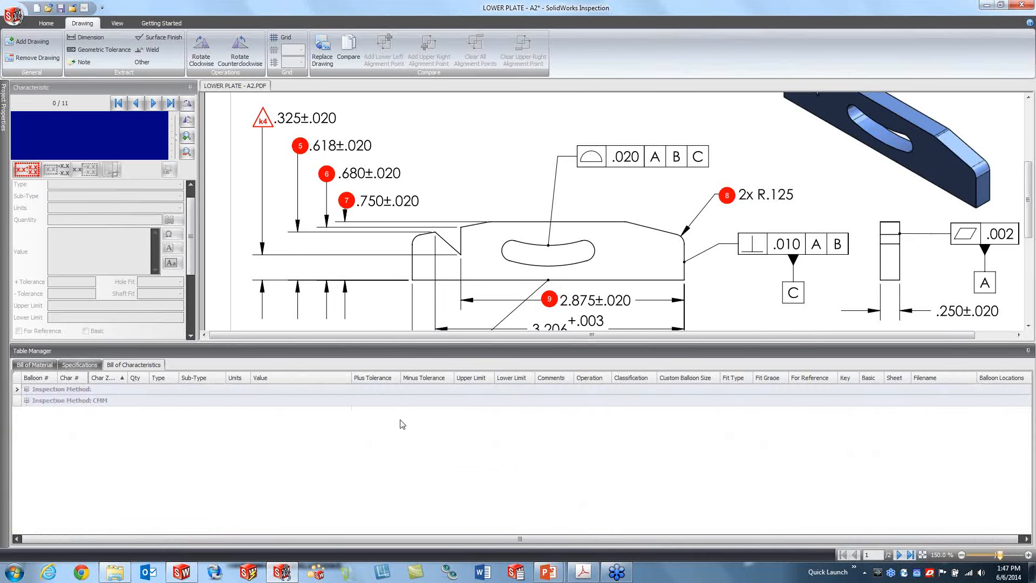
click(26, 389)
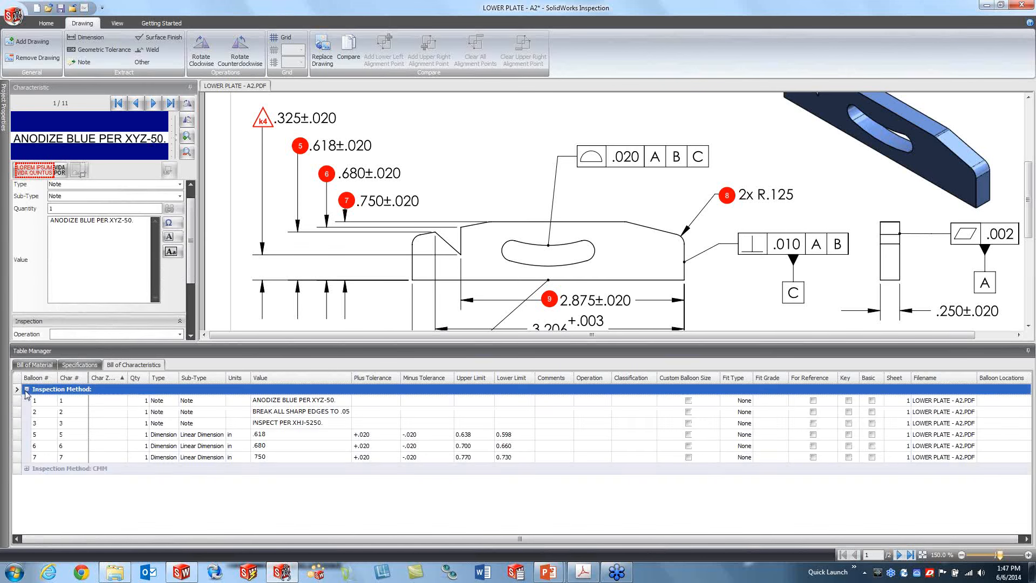
Examine the characteristics grouped by inspection method, collapsing the group without a method and leaving the CMM group expanded
click(26, 469)
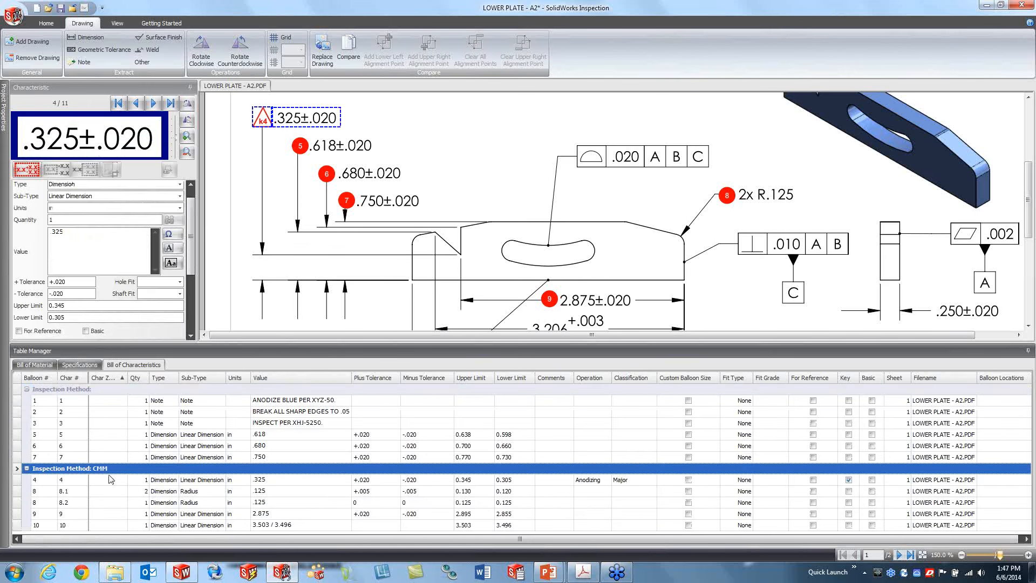
click(26, 469)
click(27, 390)
right_click(448, 431)
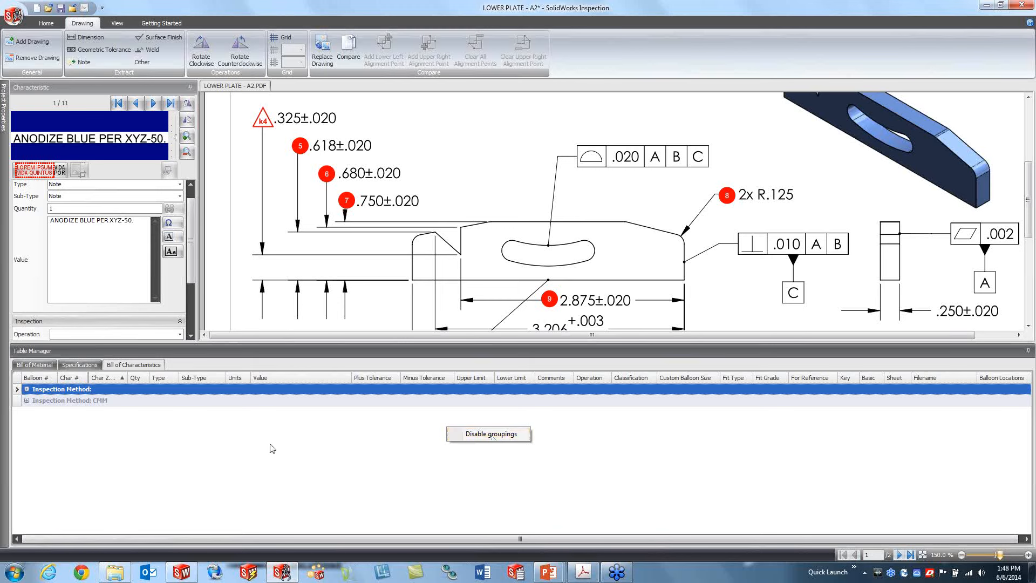
click(26, 400)
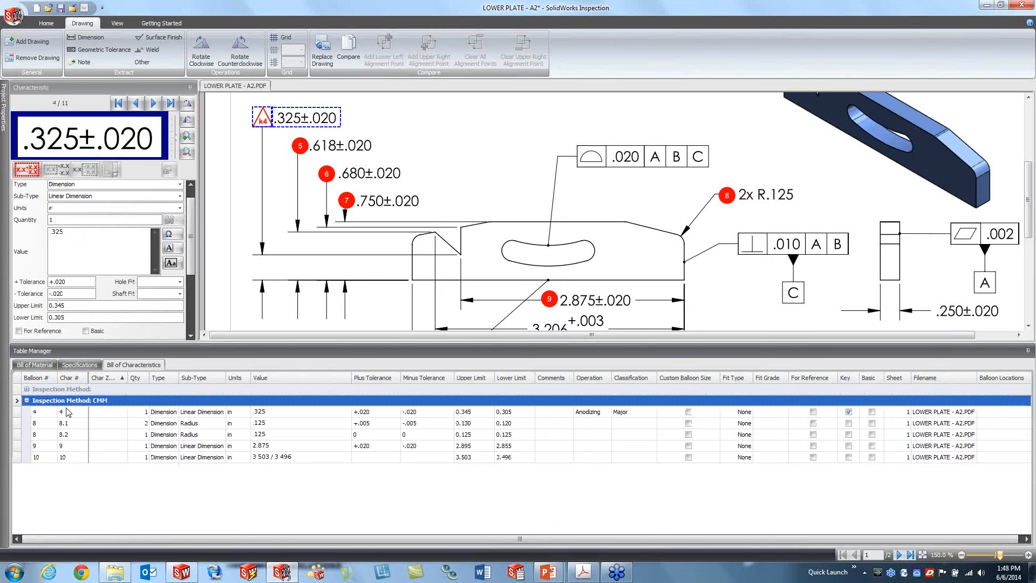
click(46, 23)
click(432, 50)
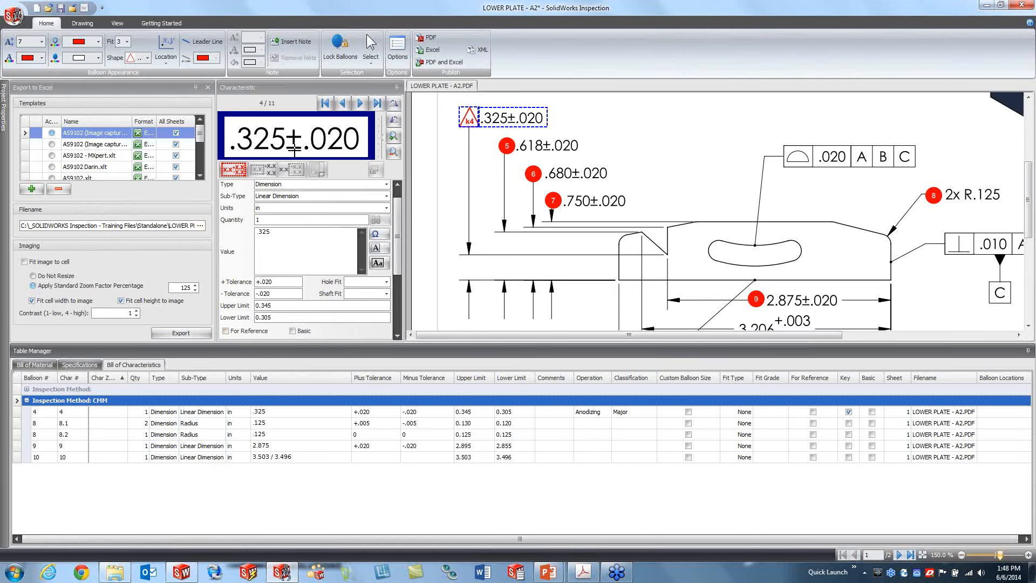
click(208, 88)
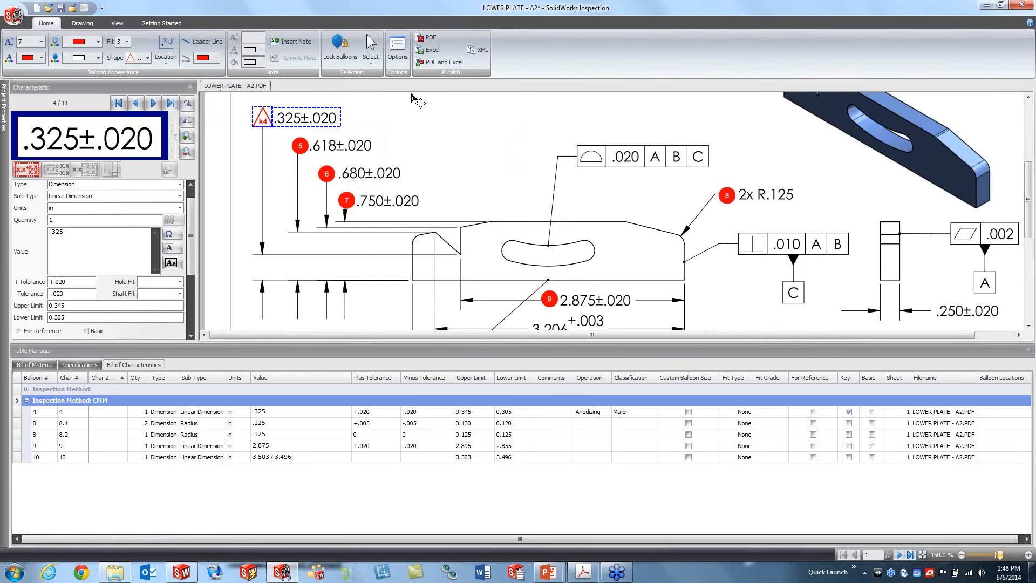
Disable the inspection-method grouping of the characteristics table
right_click(453, 482)
click(505, 481)
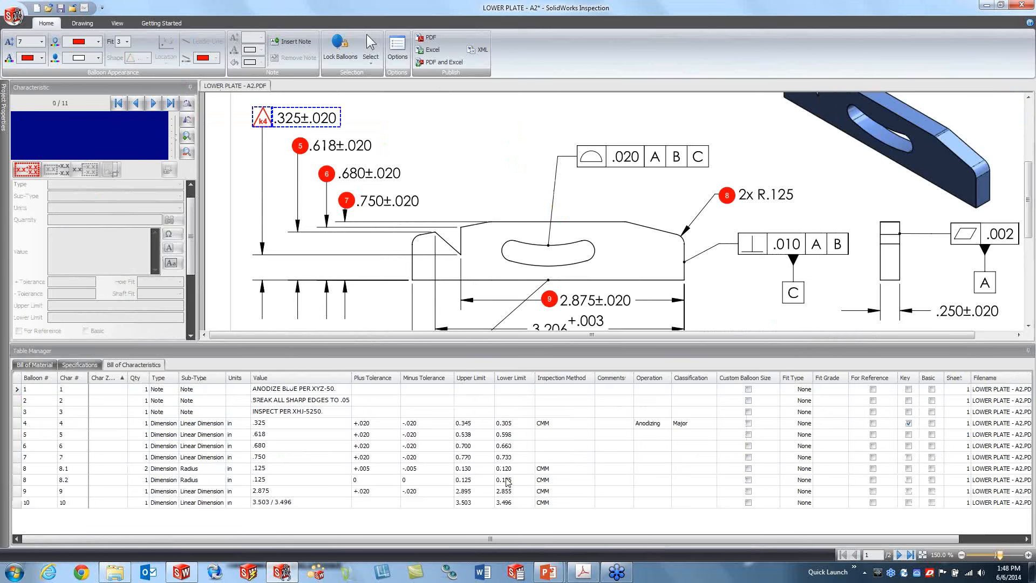
Capture the .020 A B C feature control frame above the slot as a geometric tolerance of type Profile of a surface
click(82, 23)
click(85, 37)
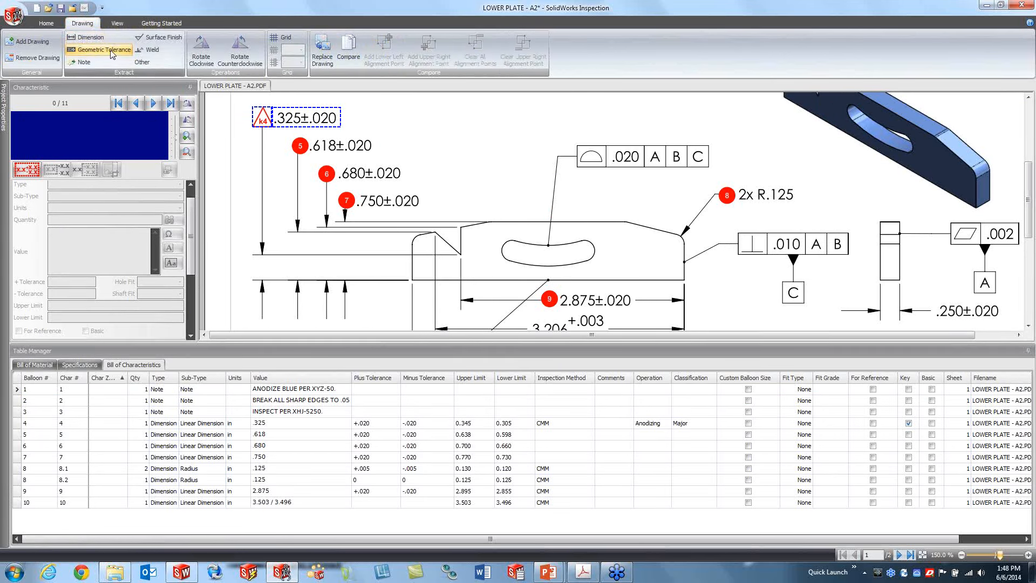
drag(573, 142, 716, 173)
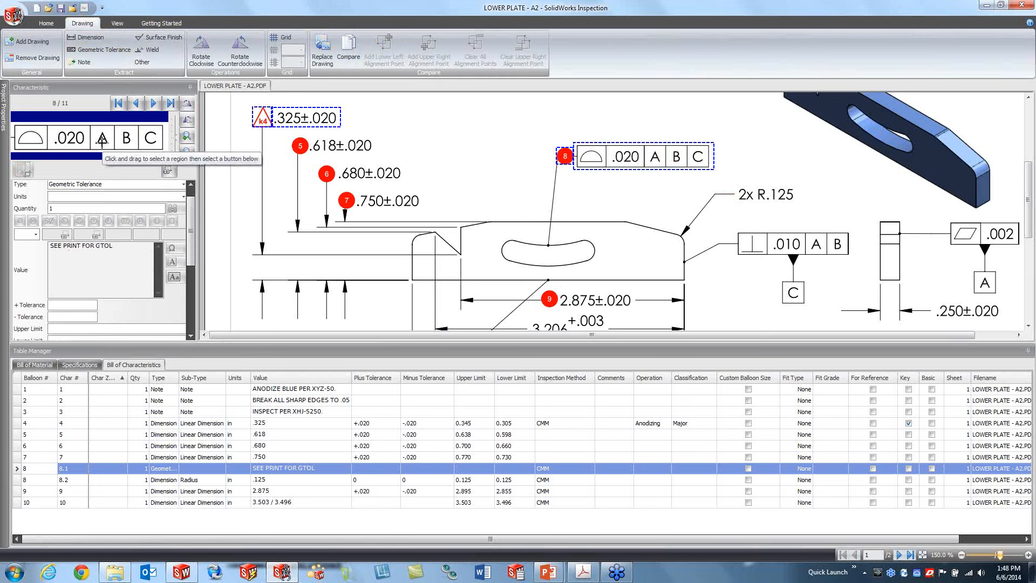
click(35, 234)
drag(89, 263, 90, 289)
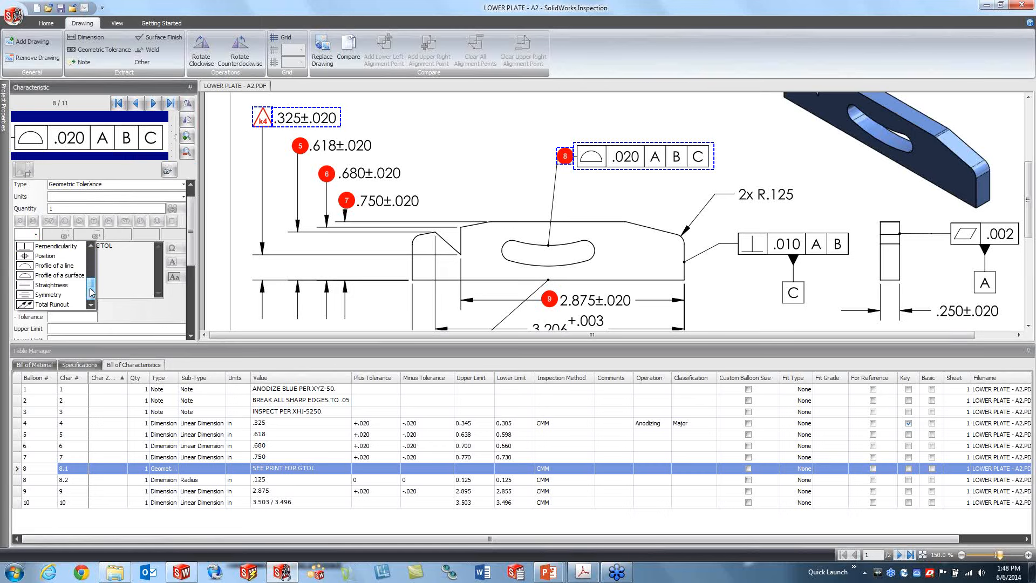
click(54, 275)
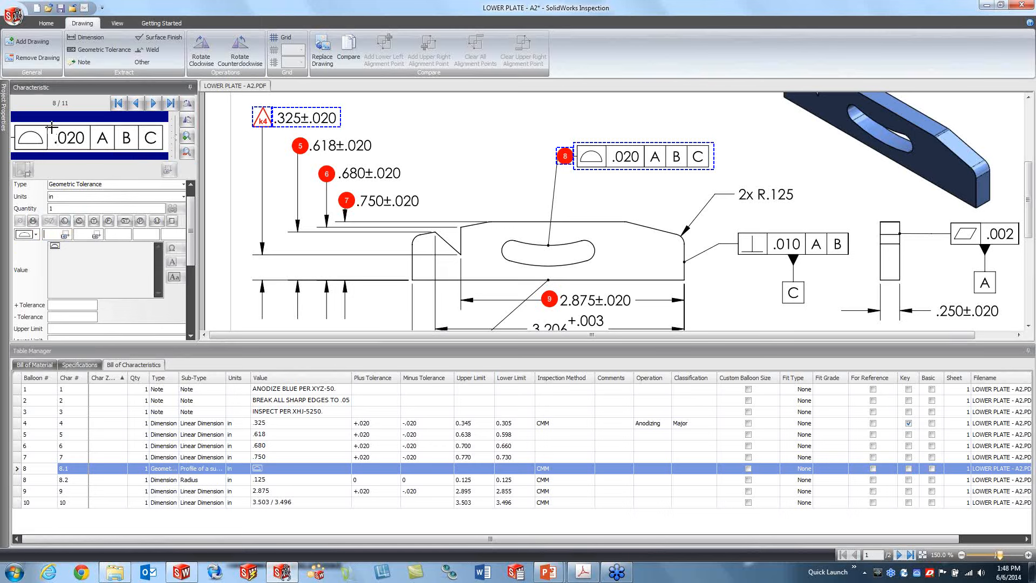
Set the profile tolerance of the captured frame to .020 with datums A, B and C
click(69, 139)
click(65, 235)
click(126, 234)
text(A)
click(139, 235)
text(B)
click(170, 235)
text(C)
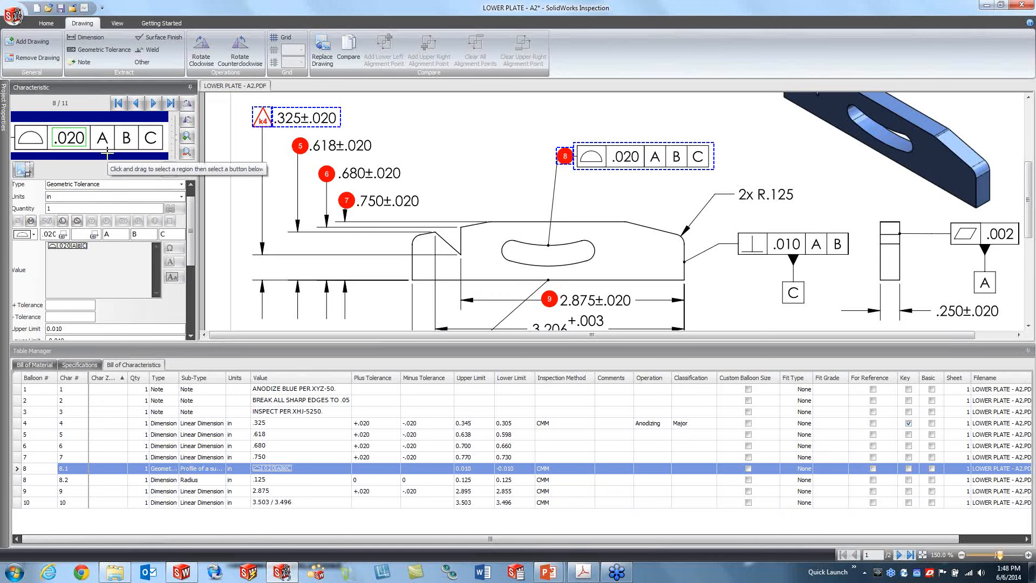
Switch to the bill of material table and open the CSV file import, closing it without choosing a file
click(83, 365)
click(41, 366)
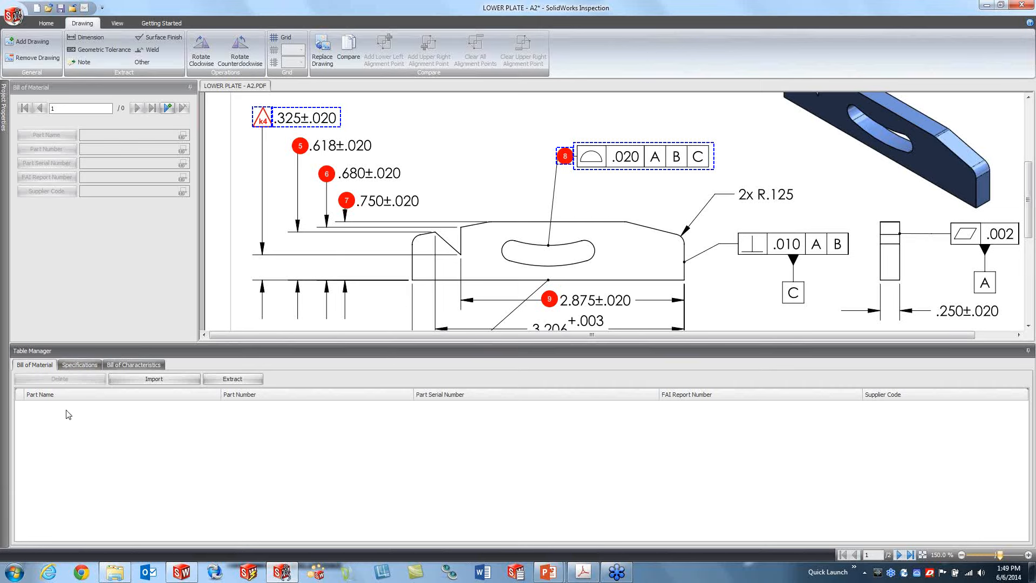
click(182, 380)
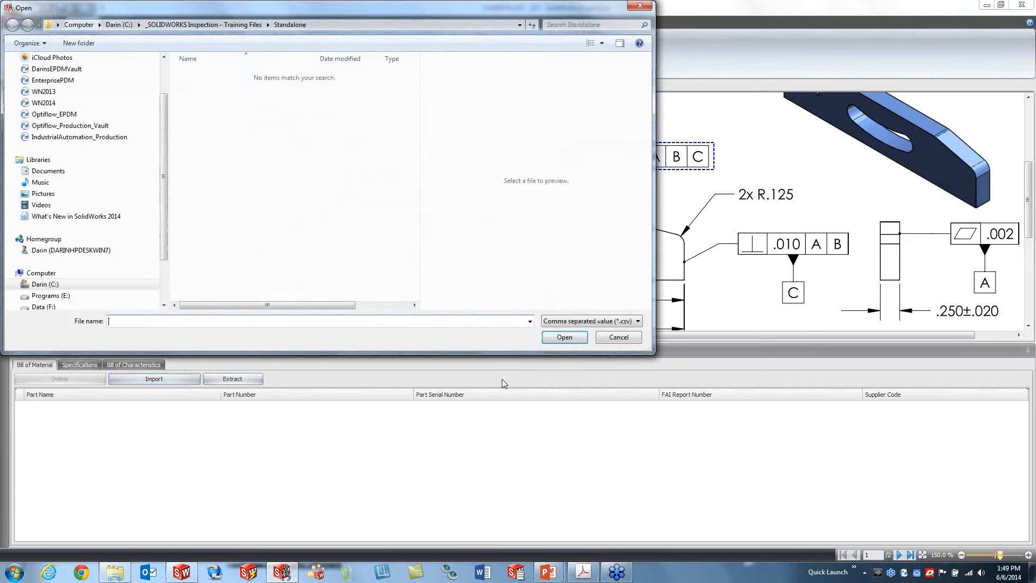
click(619, 337)
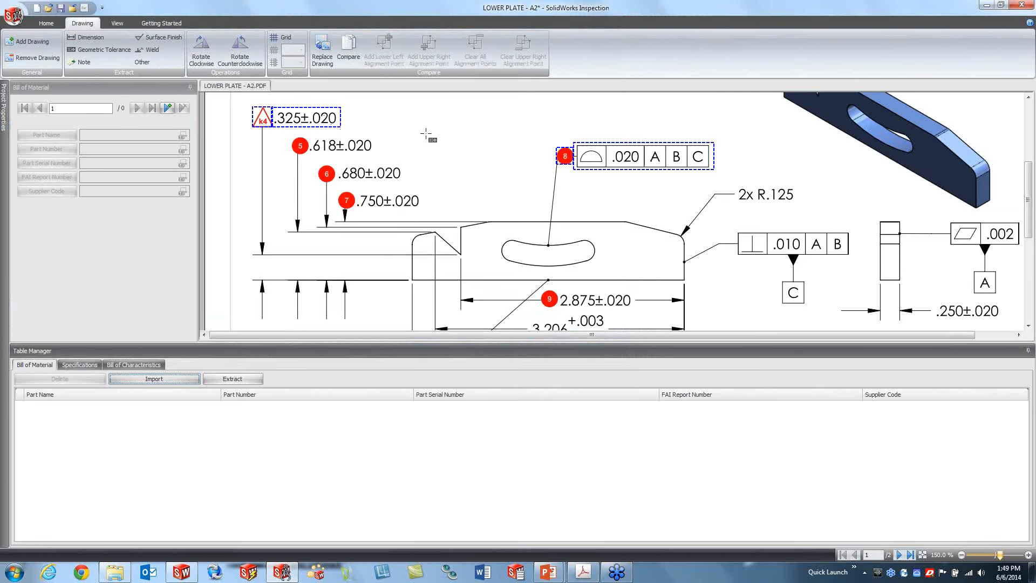
Add PARTS LIST-PL2.pdf to the project and fit its whole page in an enlarged drawing area
click(23, 43)
click(216, 98)
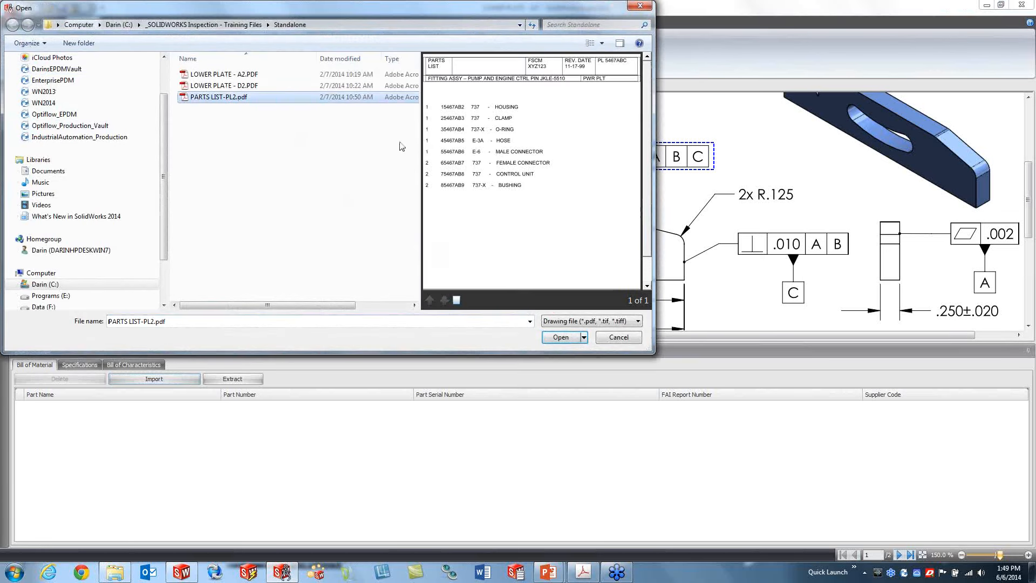
click(561, 340)
right_click(634, 250)
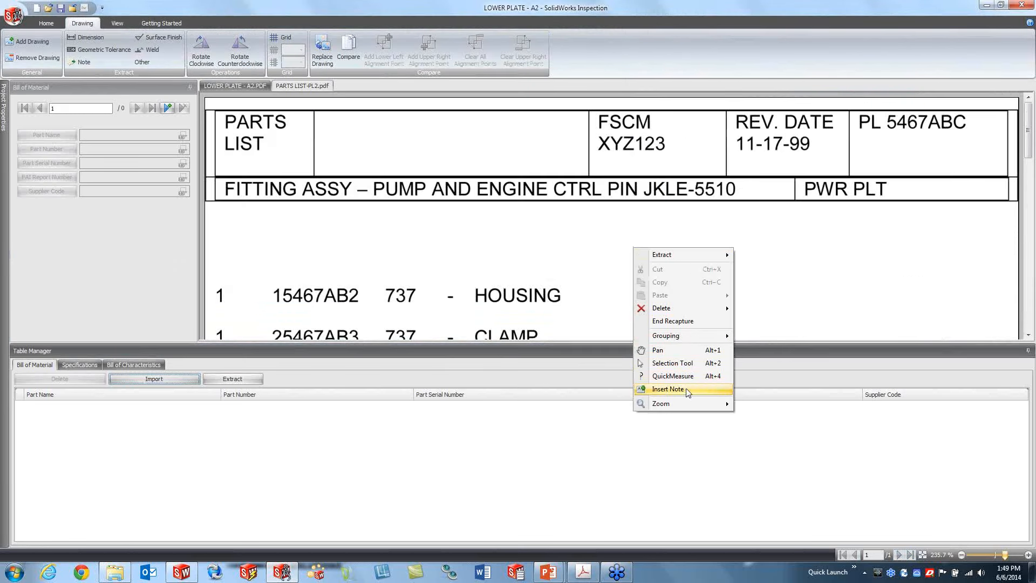
mouse_move(692, 406)
click(774, 443)
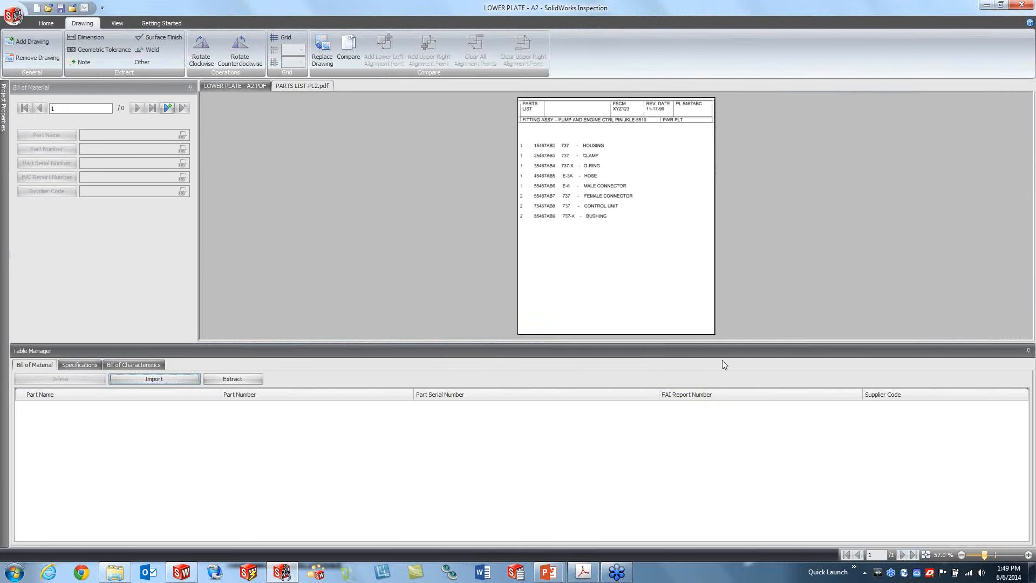
drag(719, 343, 719, 387)
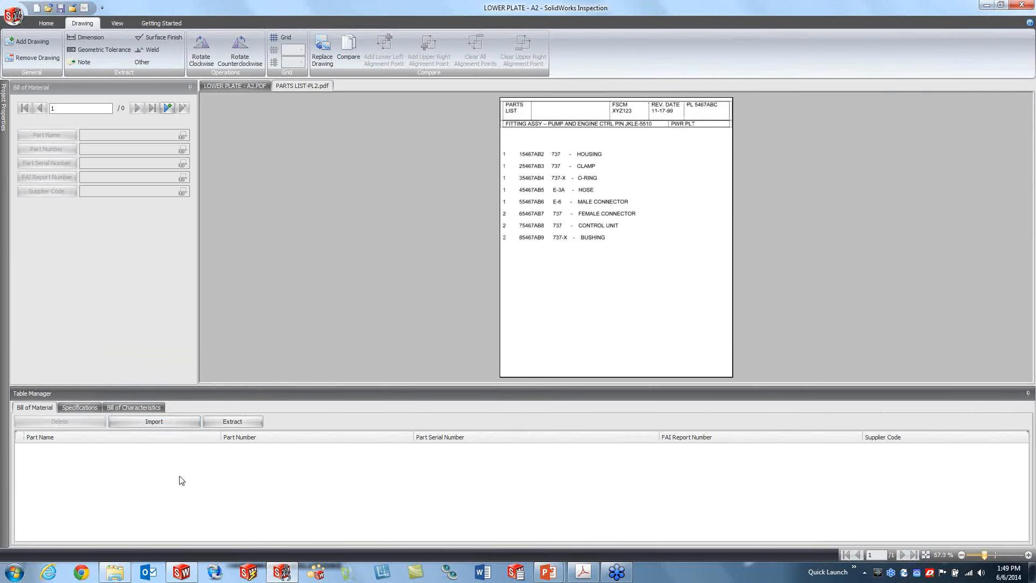
Extract the parts list rows into the bill of material, assigning the columns Part Number, Serial Number and Part Name
click(233, 421)
drag(516, 149, 640, 247)
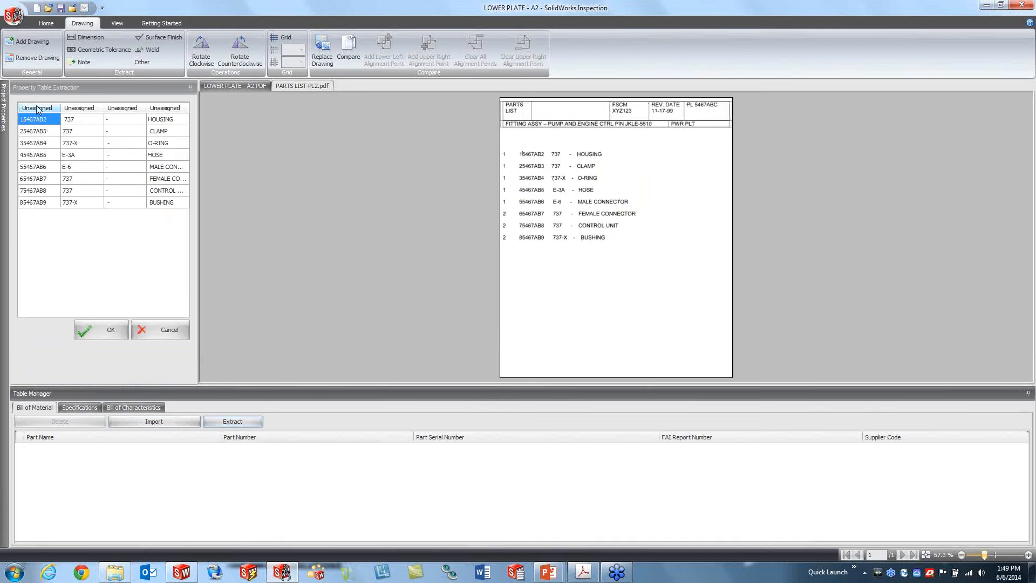
click(40, 107)
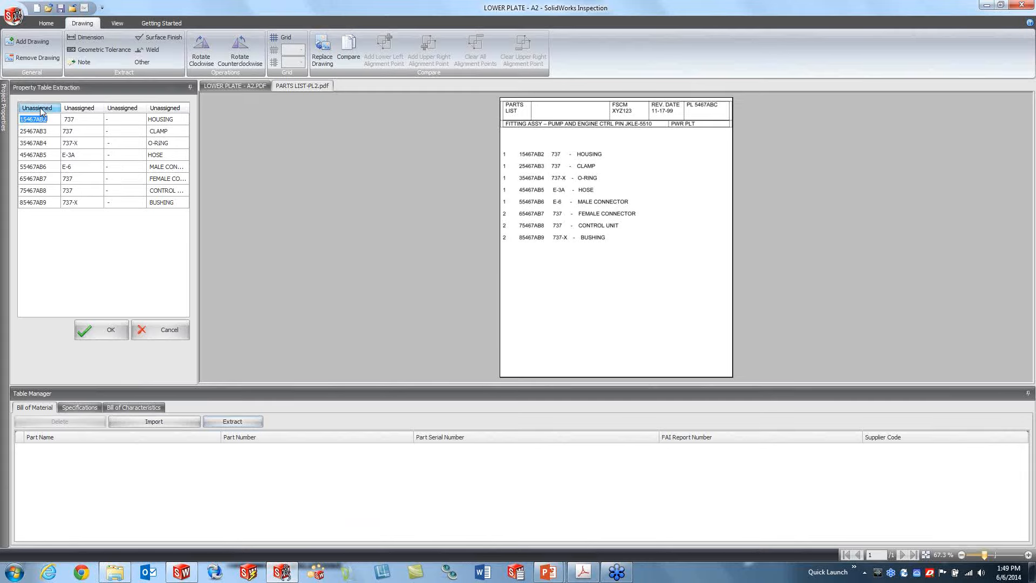
click(40, 108)
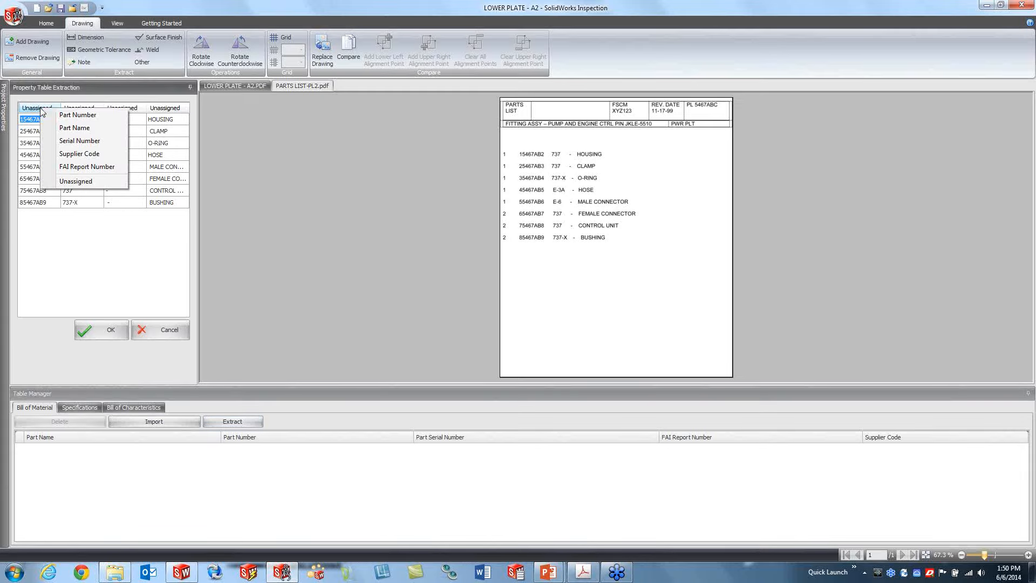
click(76, 115)
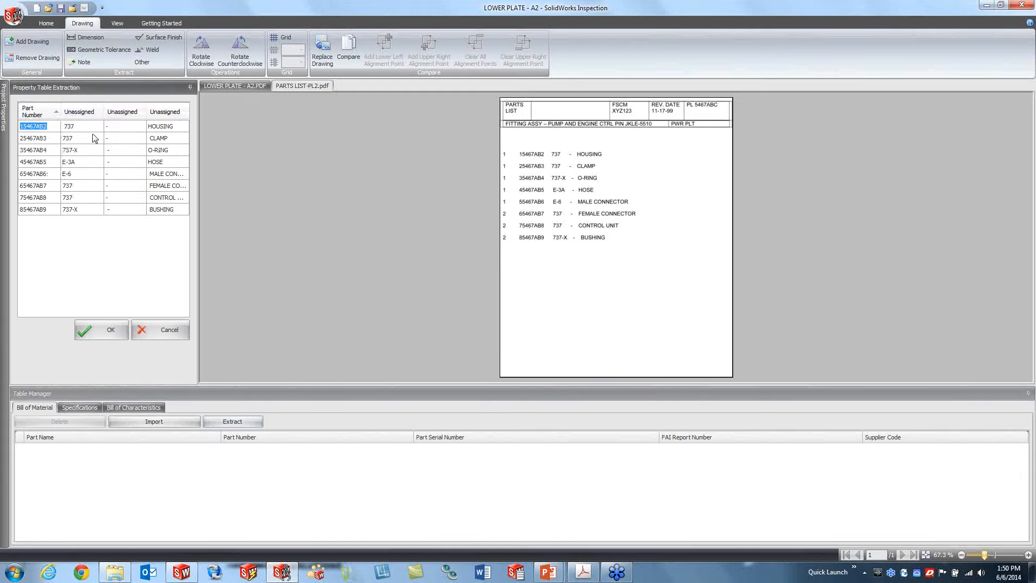
click(81, 111)
click(107, 144)
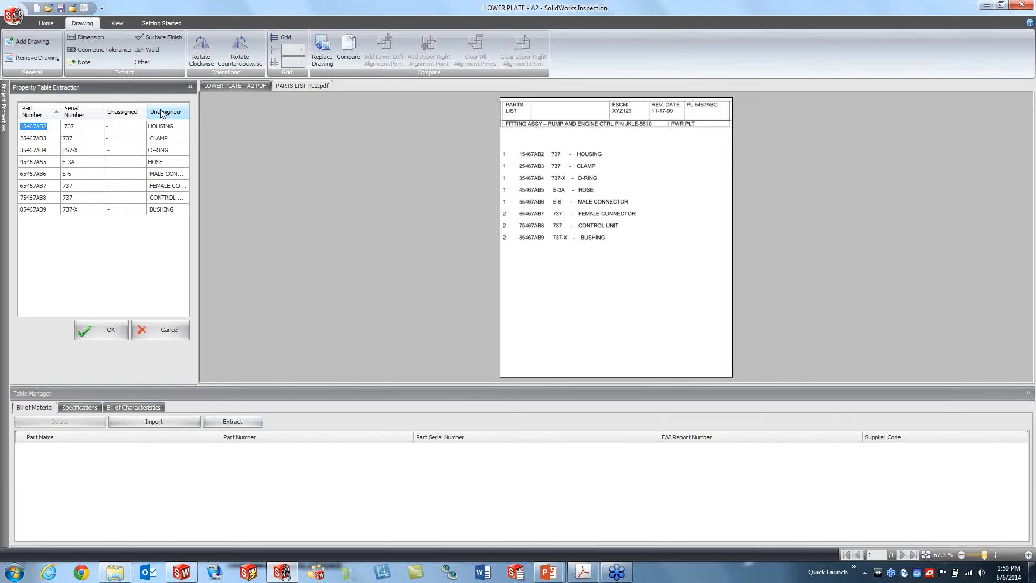
click(164, 111)
click(194, 129)
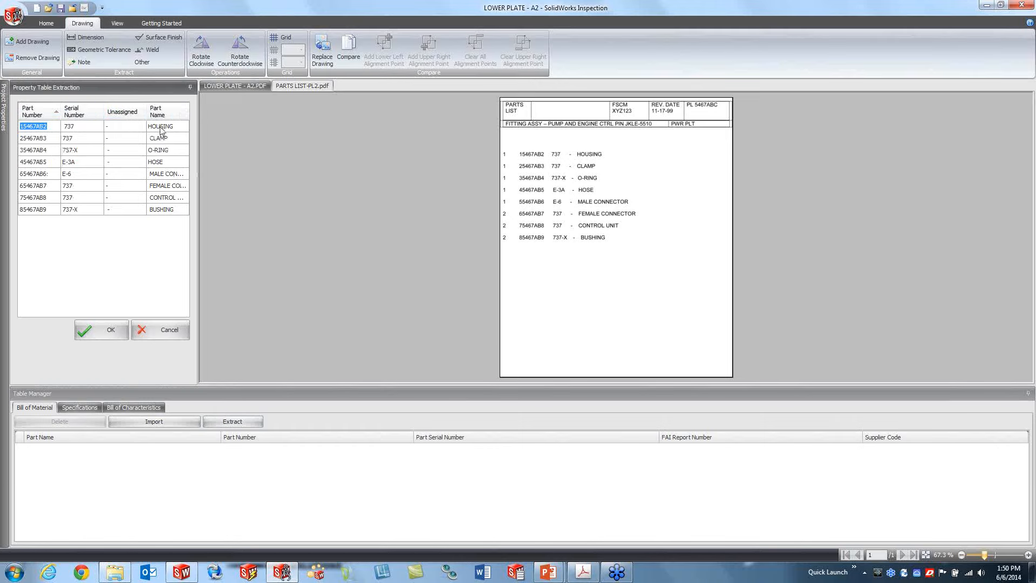
click(107, 329)
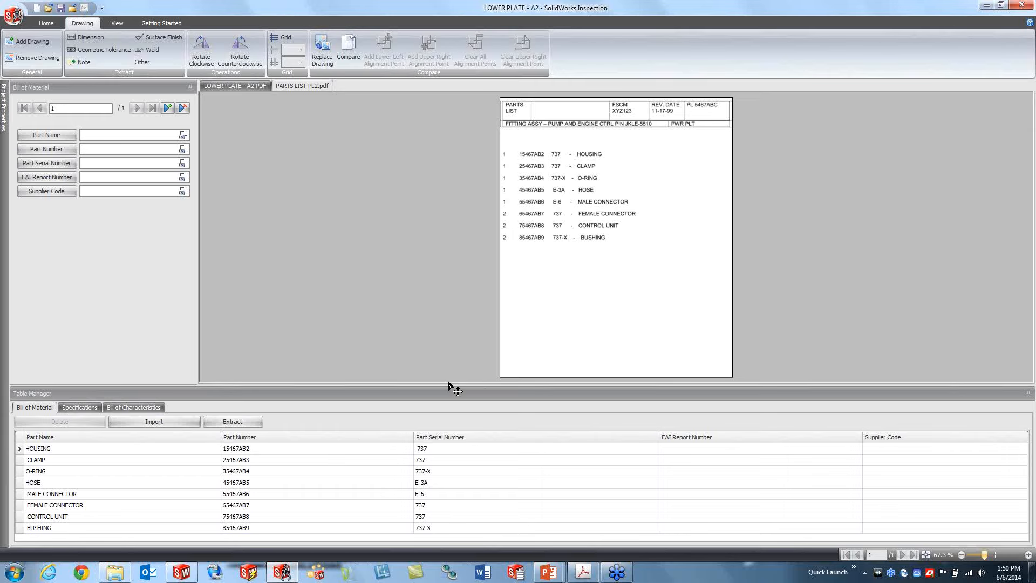
Return to the LOWER PLATE - A2 drawing and hide the captured values so only uncaptured ones remain on the sheet
click(240, 86)
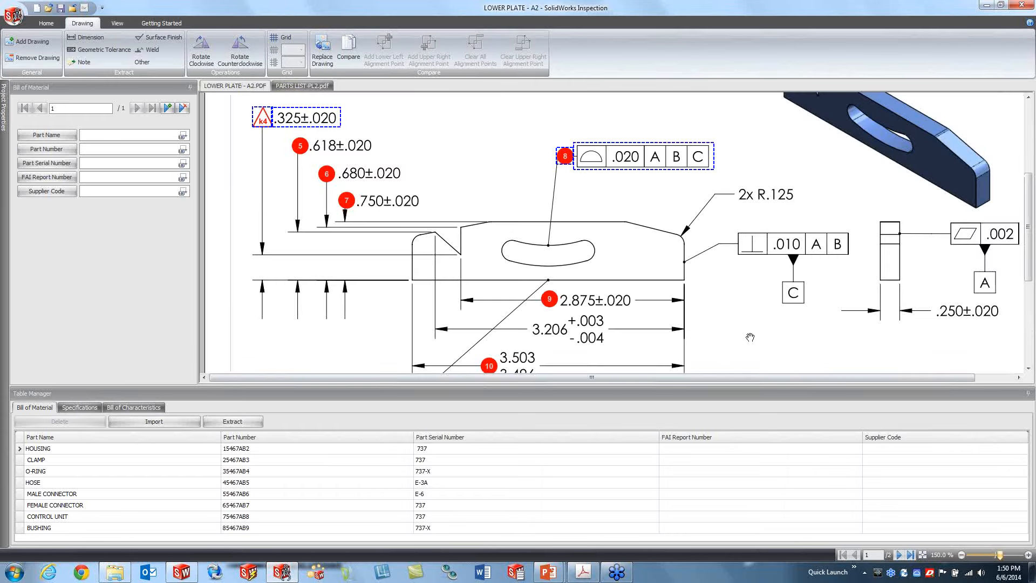
drag(584, 386, 586, 461)
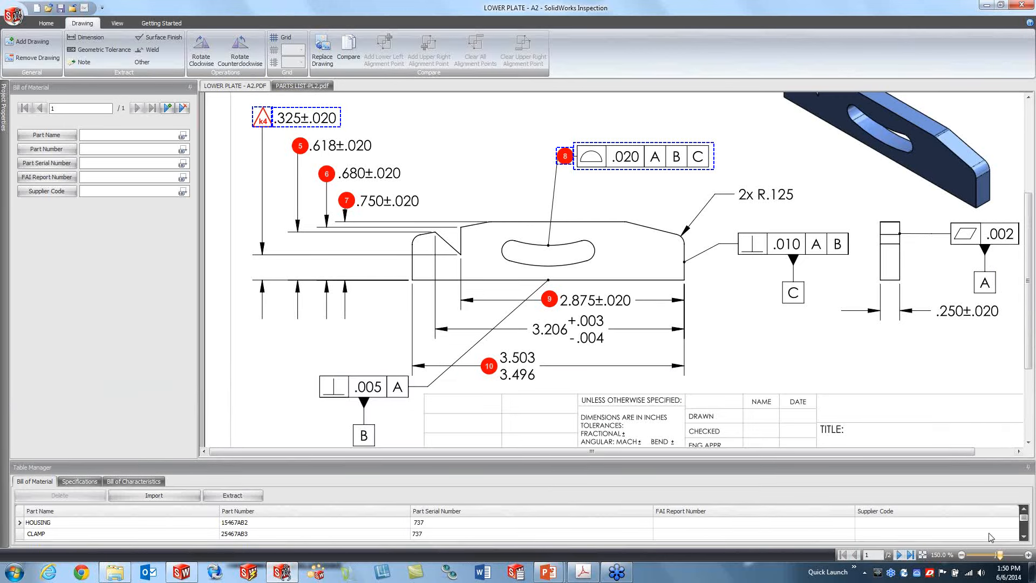
drag(999, 555, 995, 556)
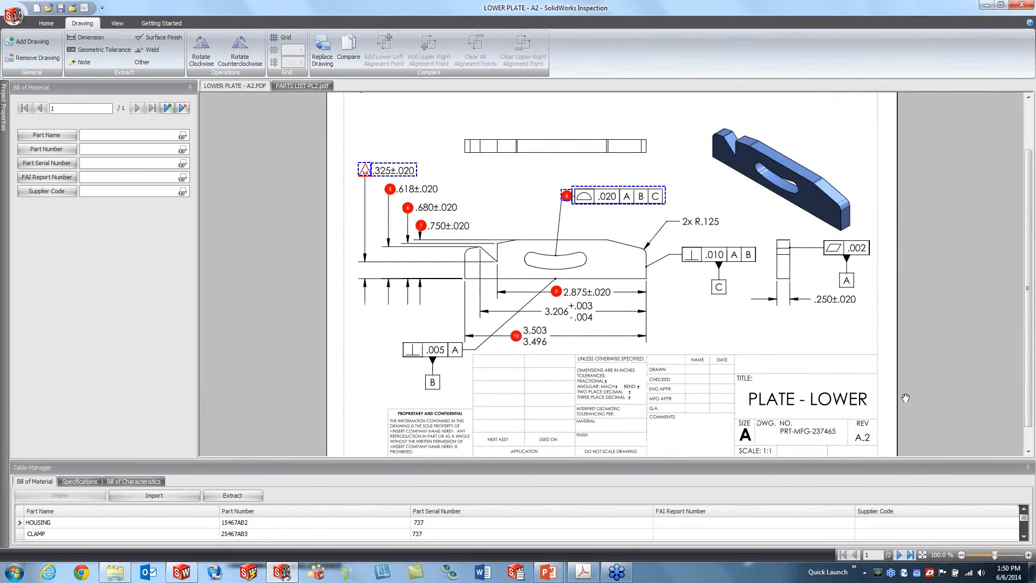
scroll(432, 147, up, 3)
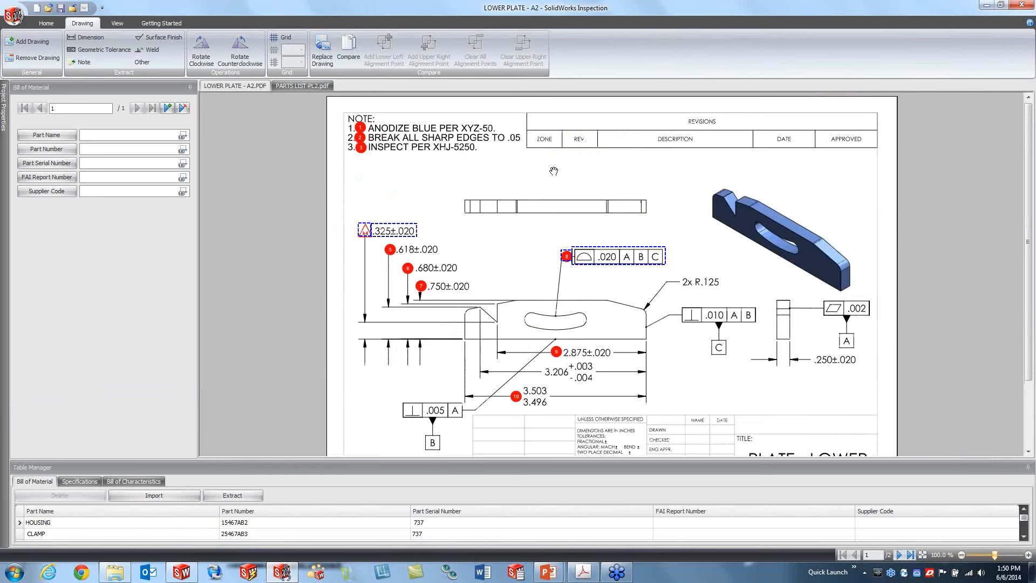
click(117, 23)
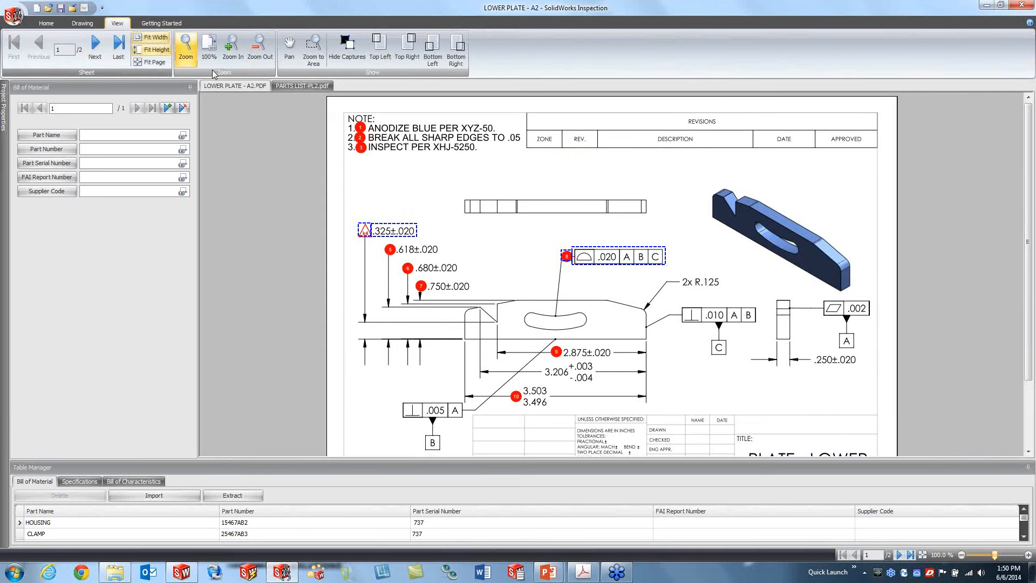
click(350, 52)
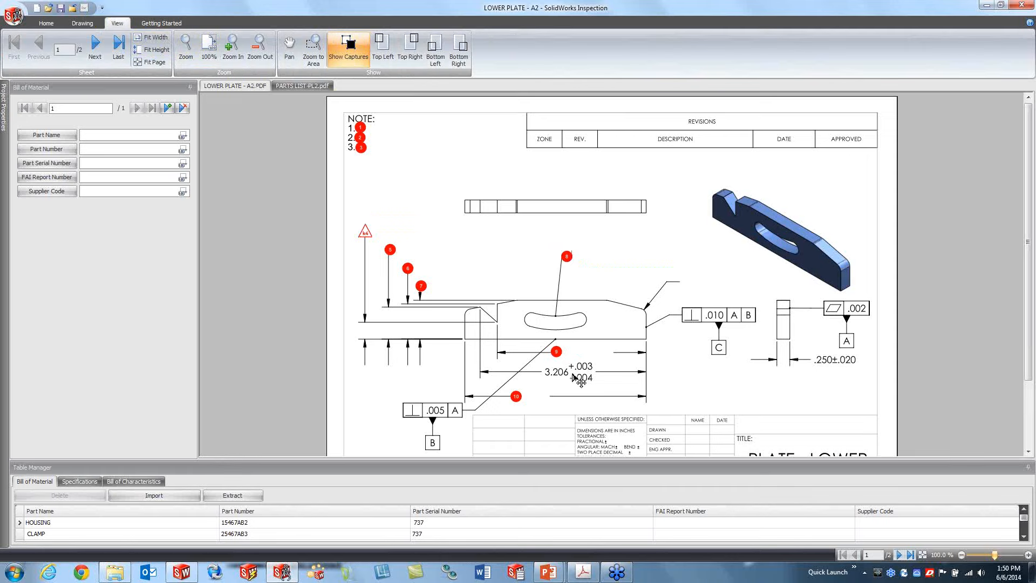
Capture the 3.206 +.003/-.004 dimension as a new characteristic and reapply hiding of captures so its value is hidden too
click(82, 23)
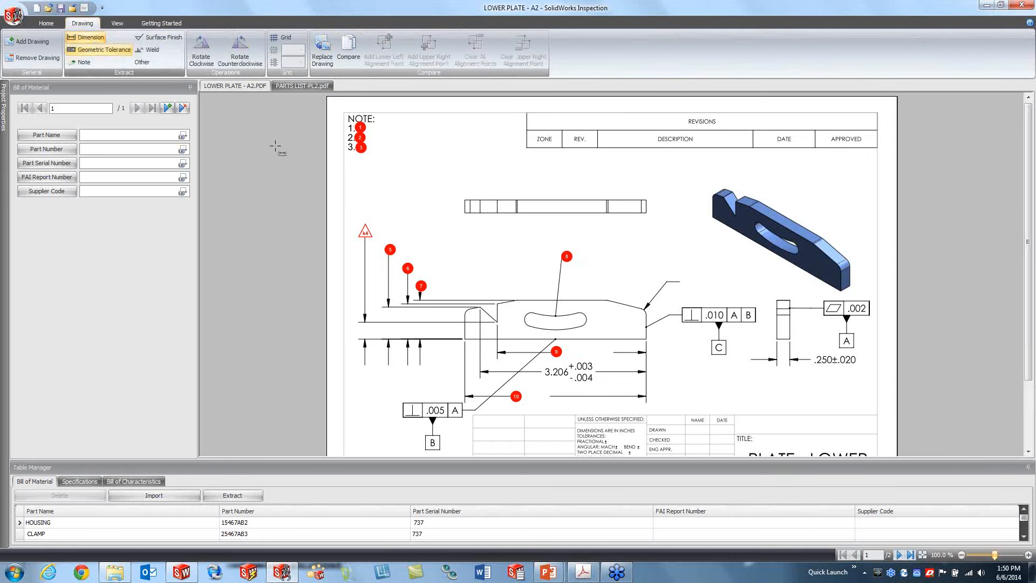
drag(594, 361, 551, 384)
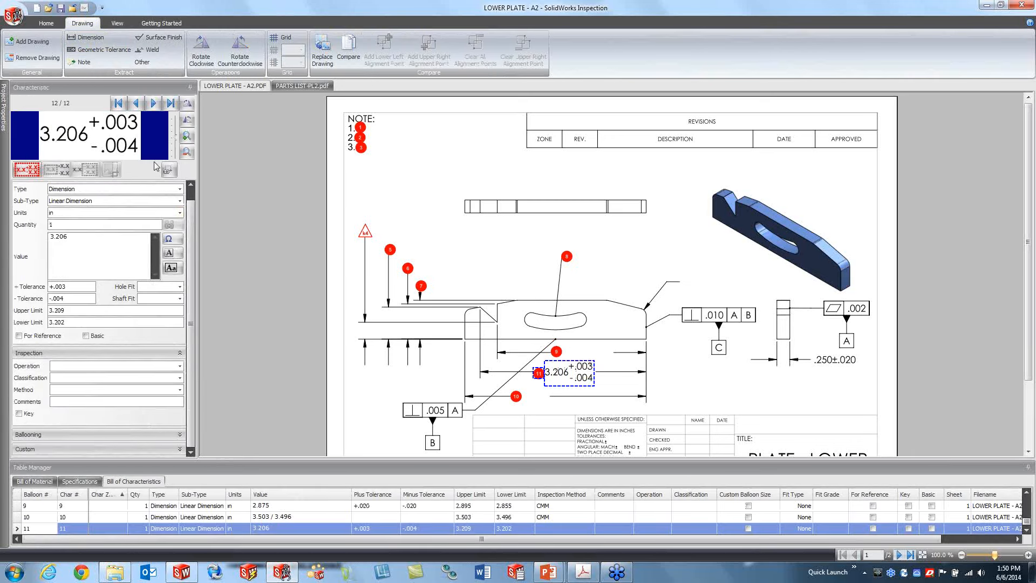
click(128, 23)
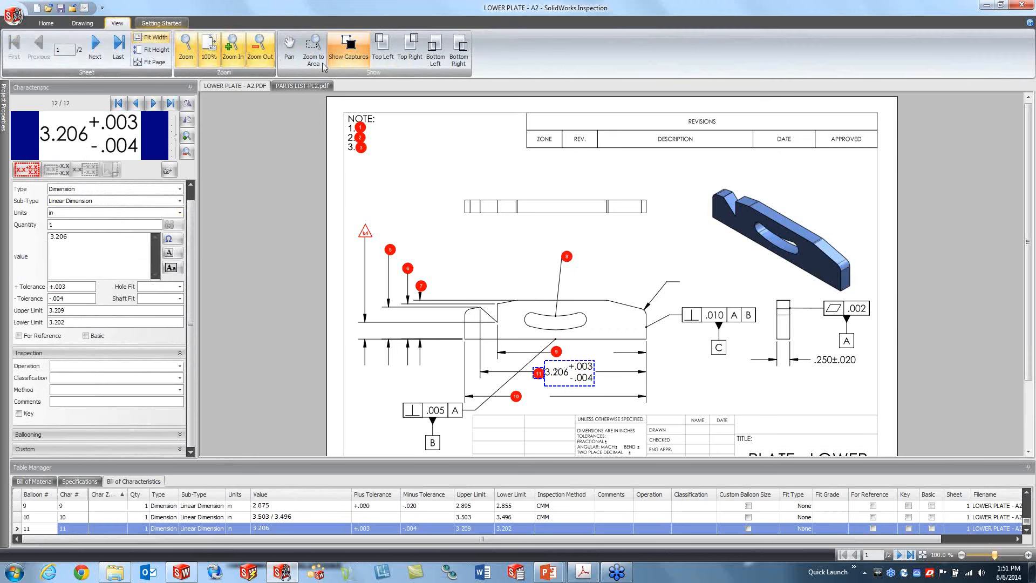
click(348, 46)
click(350, 47)
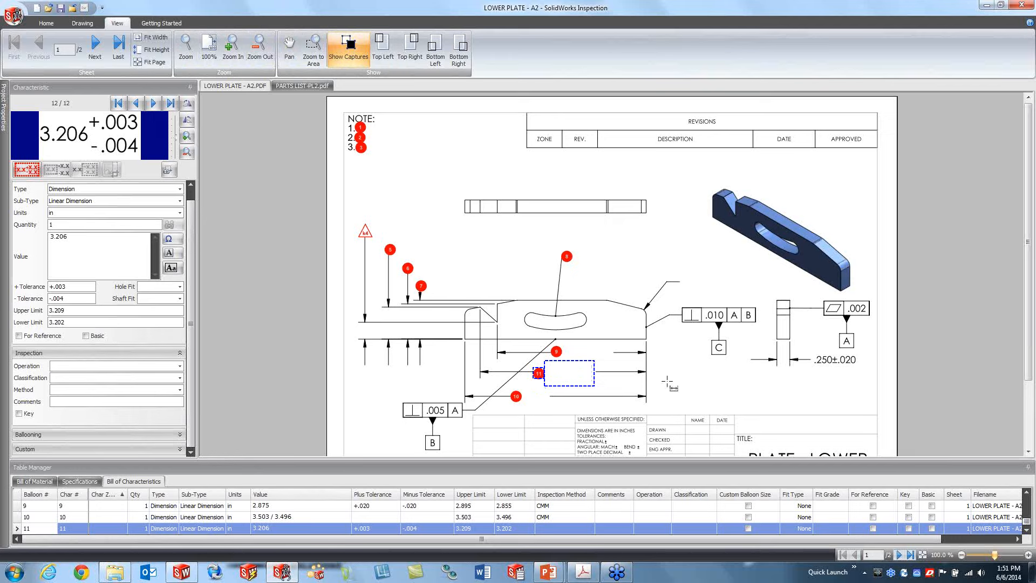
Show the captured values again and compare the drawing with LOWER PLATE - D2.PDF, closing the comparison without replacing the original
click(348, 46)
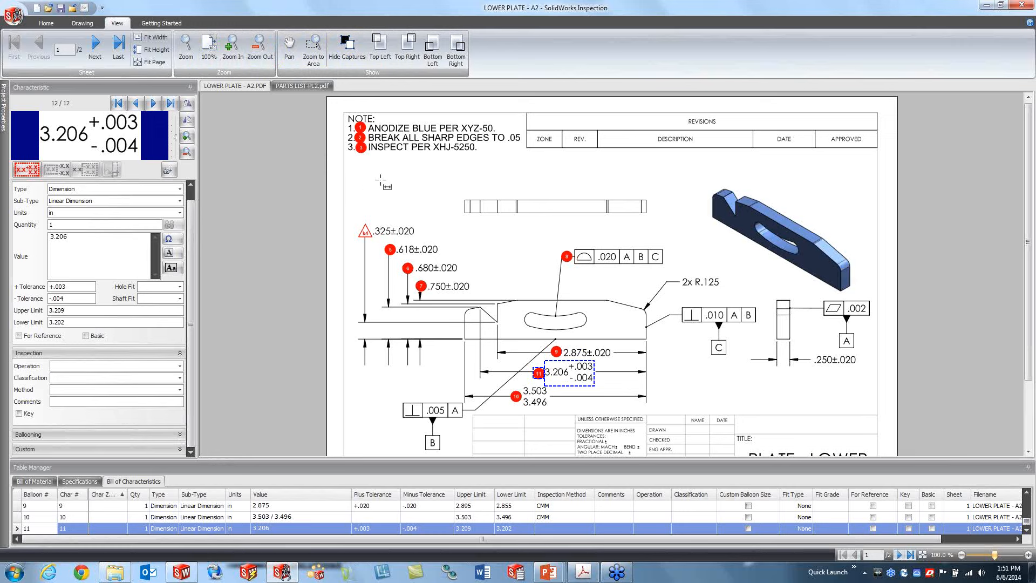
click(80, 25)
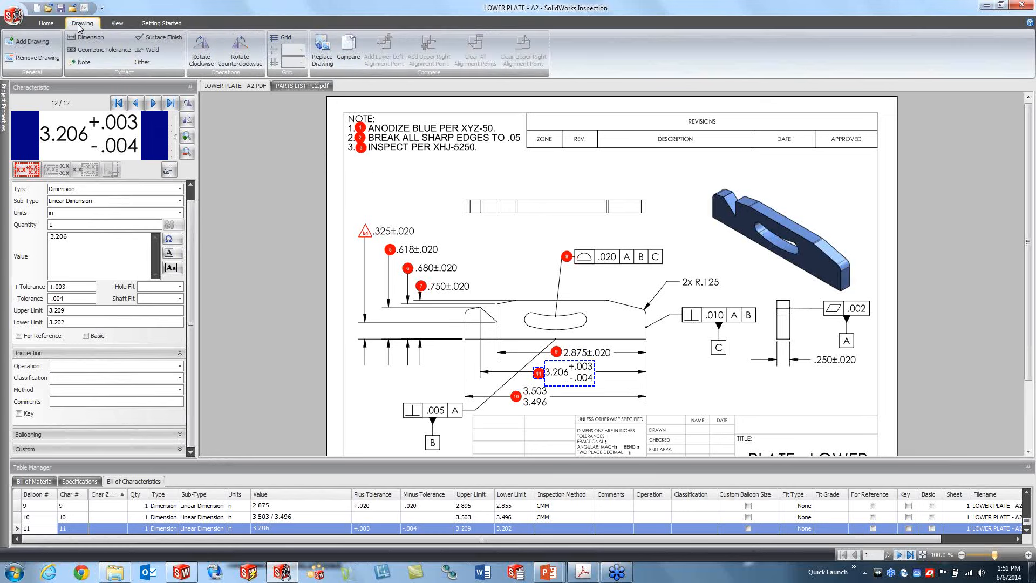
click(349, 54)
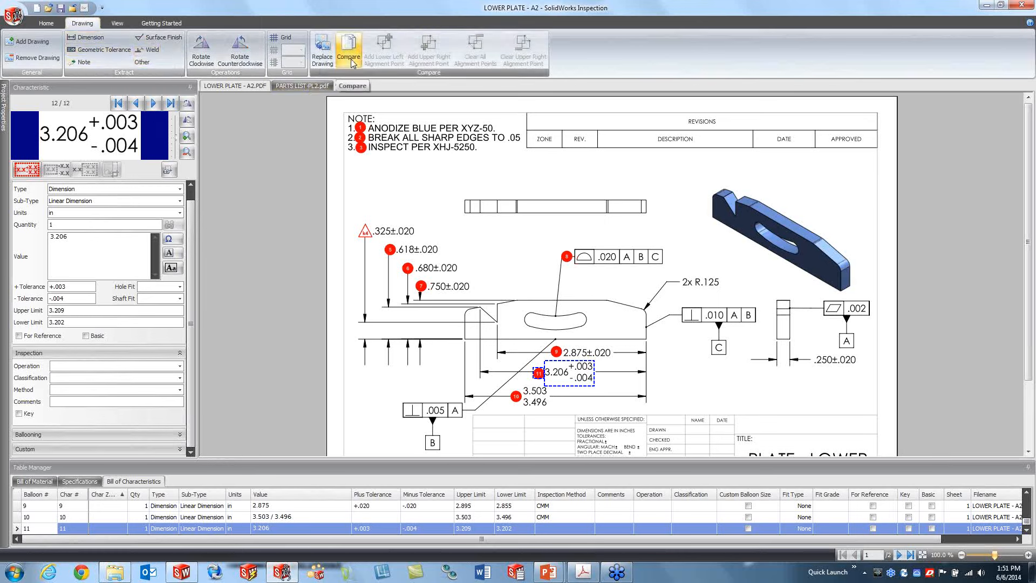
click(350, 57)
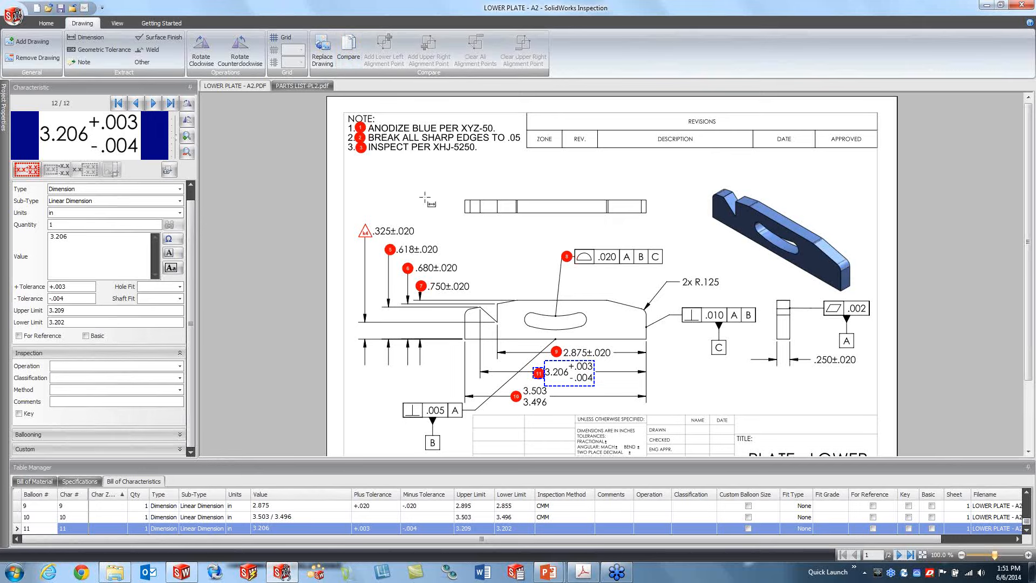
click(348, 51)
click(234, 86)
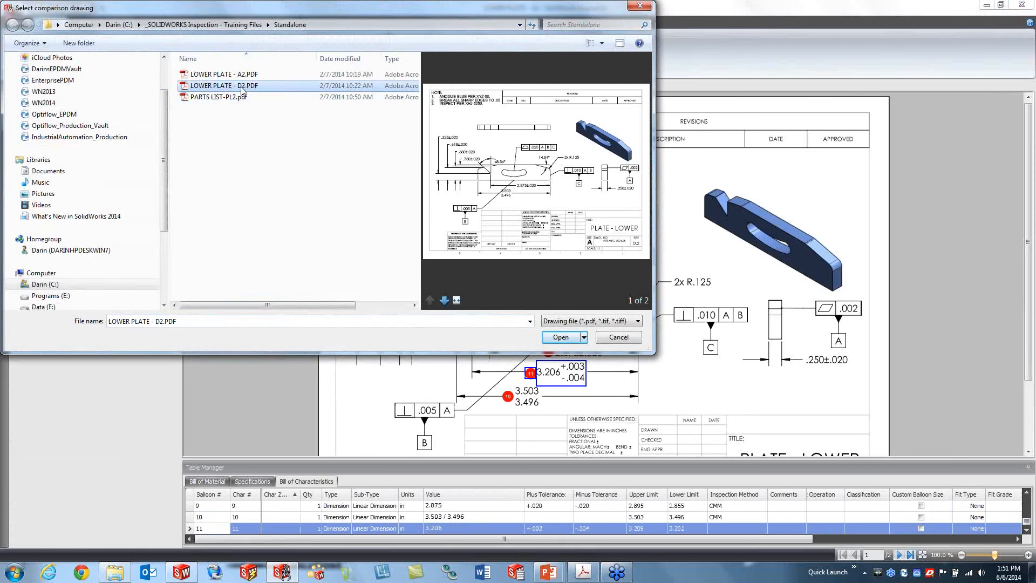
click(561, 338)
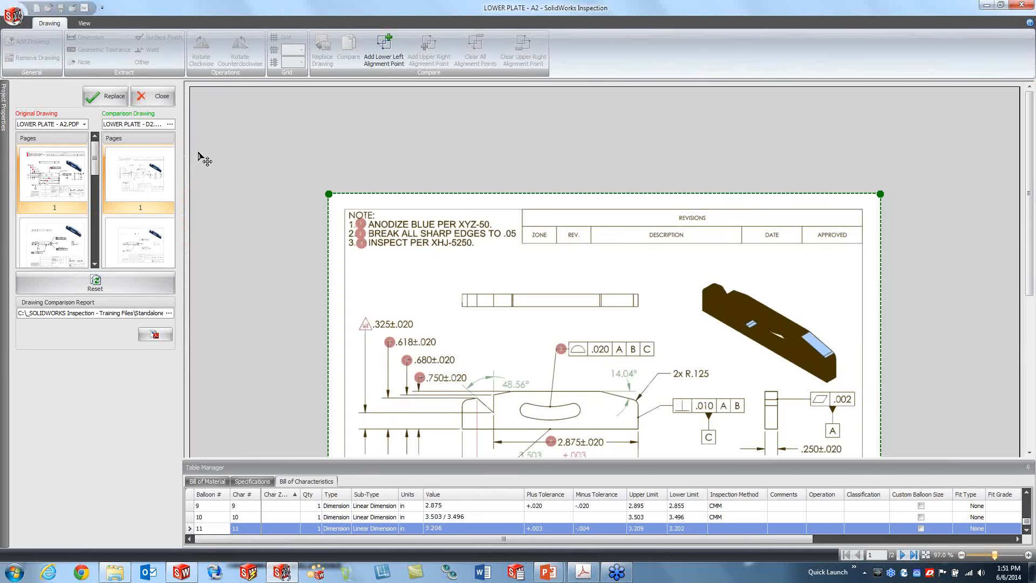
drag(1032, 295, 1032, 376)
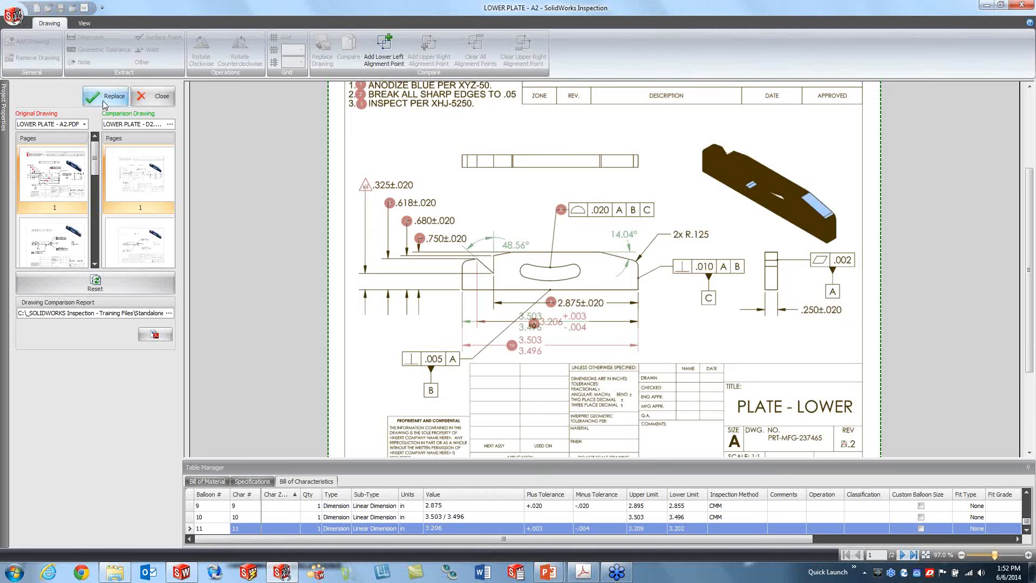
click(152, 97)
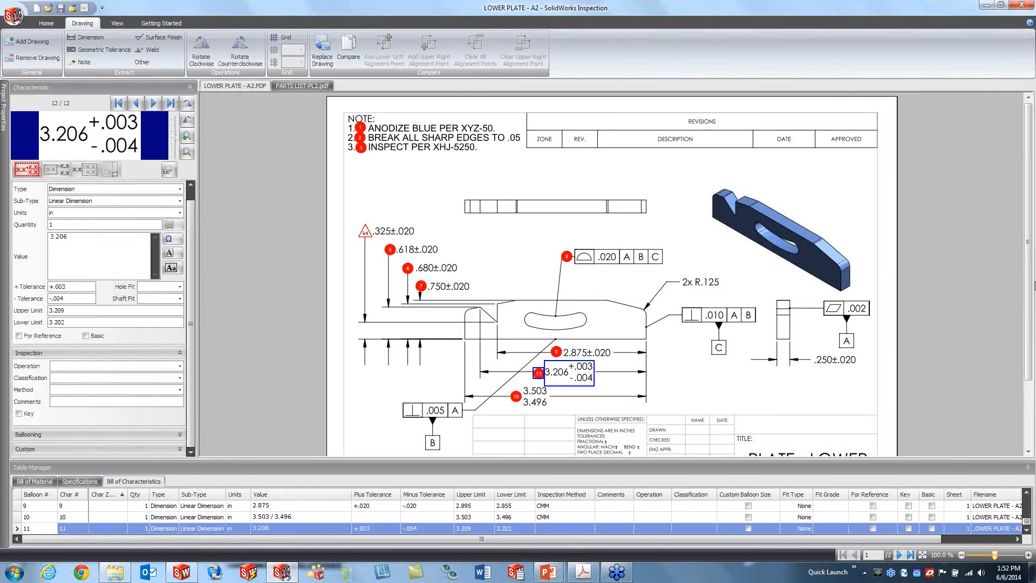
Clear the characteristic selection and set up a zone grid on sheet 1 with 4 rows and 5 columns
scroll(1031, 351, down, 2)
mouse_move(1032, 351)
mouse_down()
mouse_move(1033, 380)
mouse_move(1030, 338)
mouse_up()
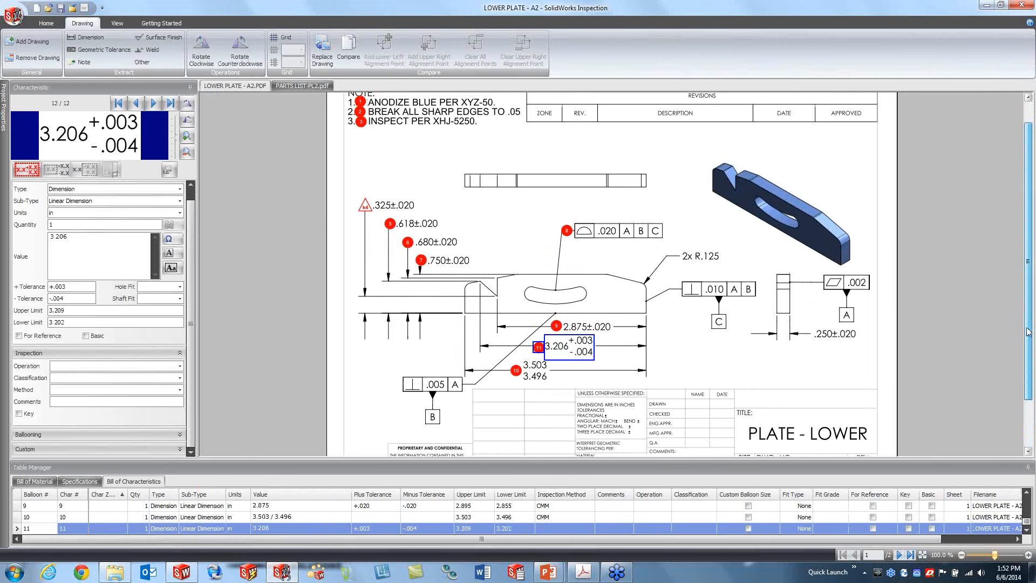
click(681, 361)
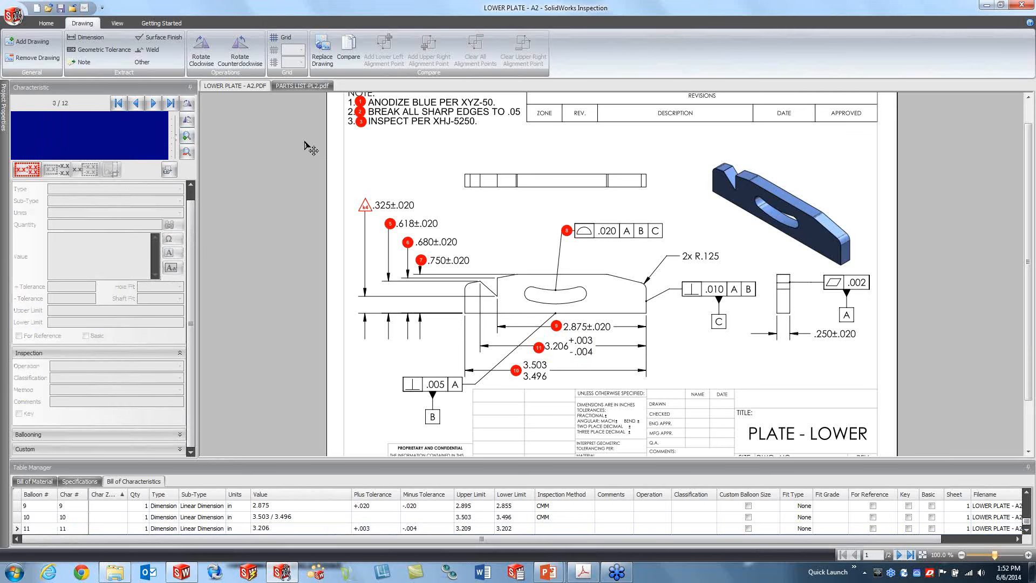
click(282, 37)
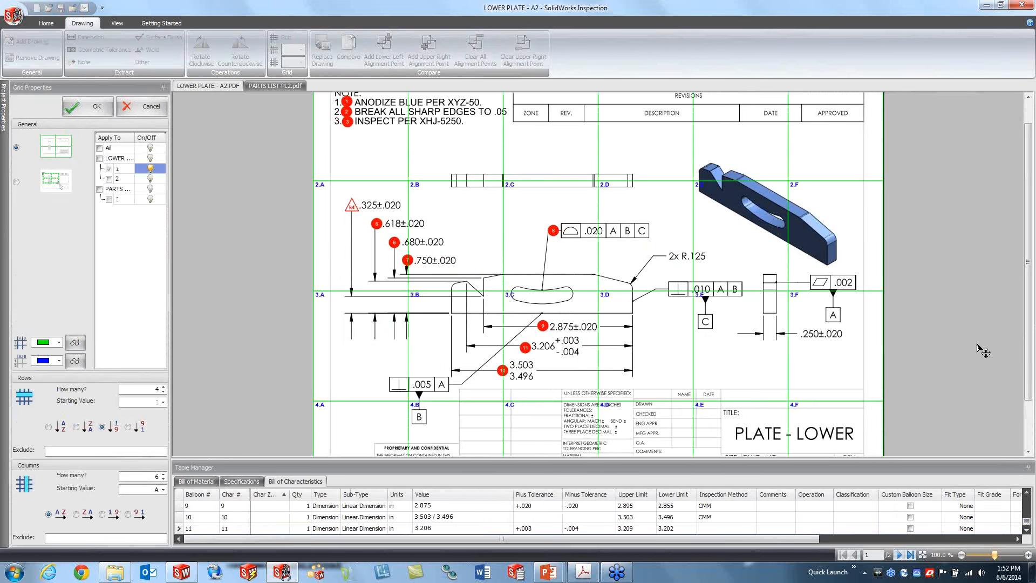
drag(1027, 330, 1034, 382)
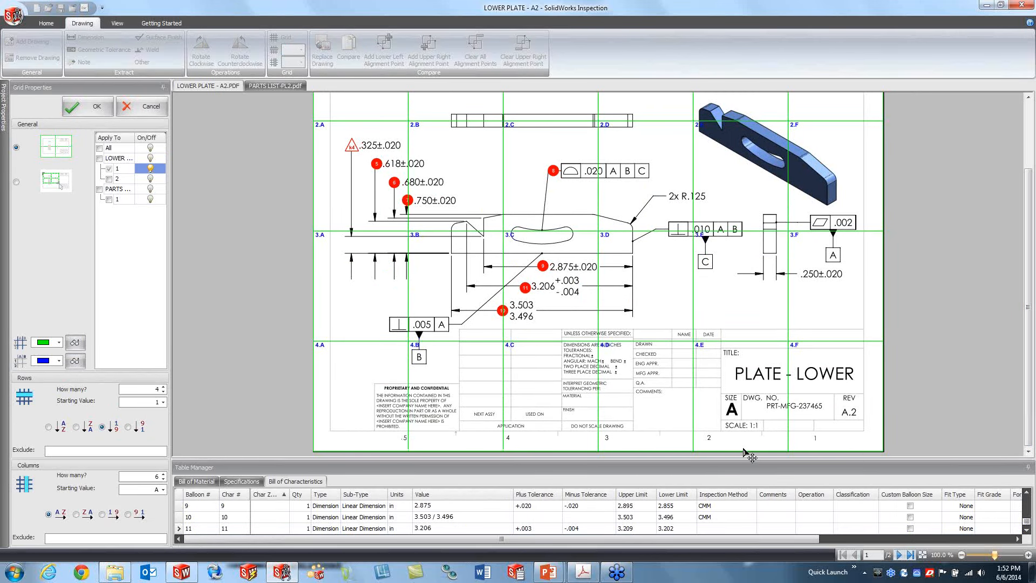
click(163, 479)
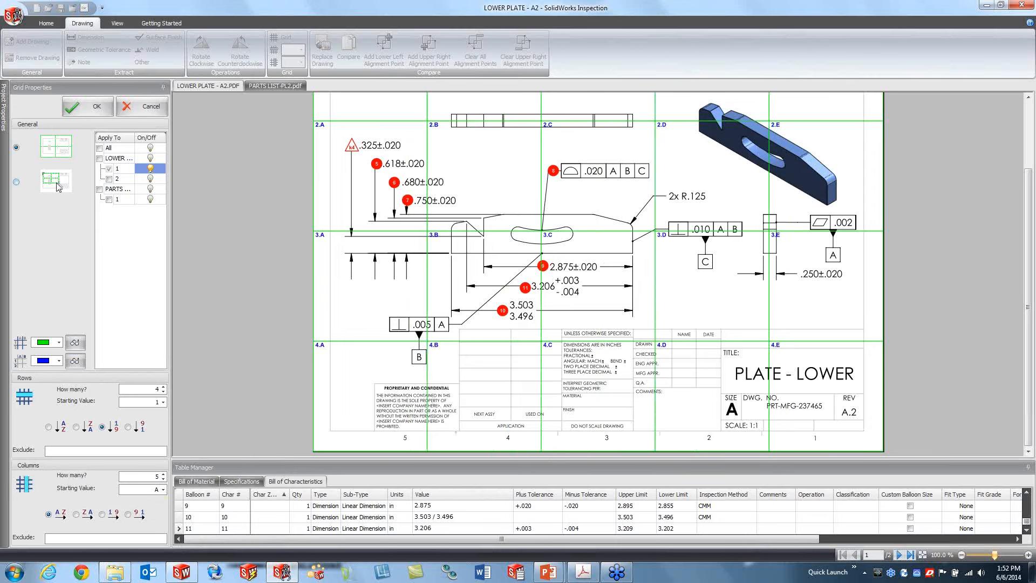
Switch the sheet 1 grid to a custom boundary and fit its corners to the drawing's inner border
click(16, 182)
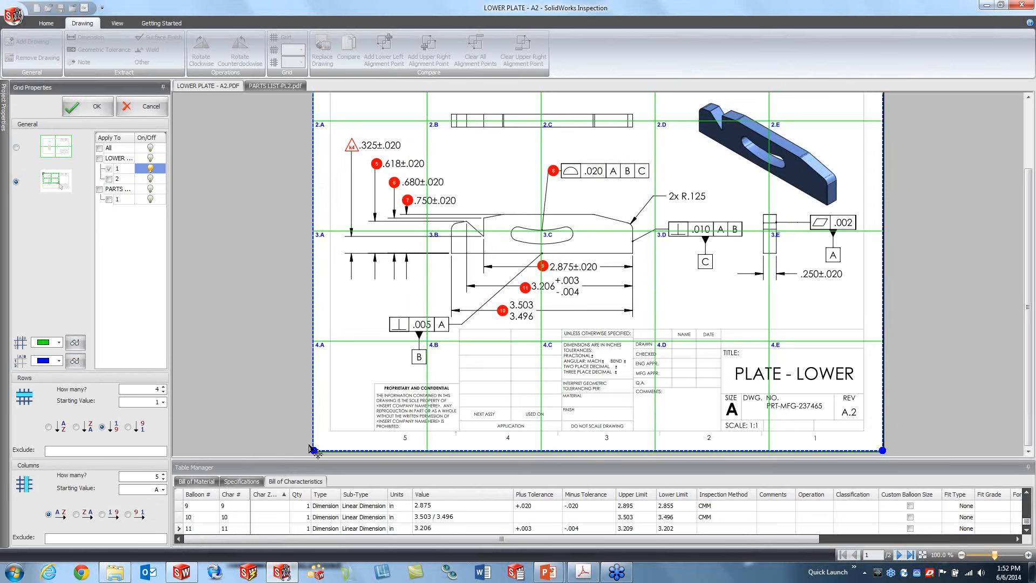
drag(315, 449, 330, 431)
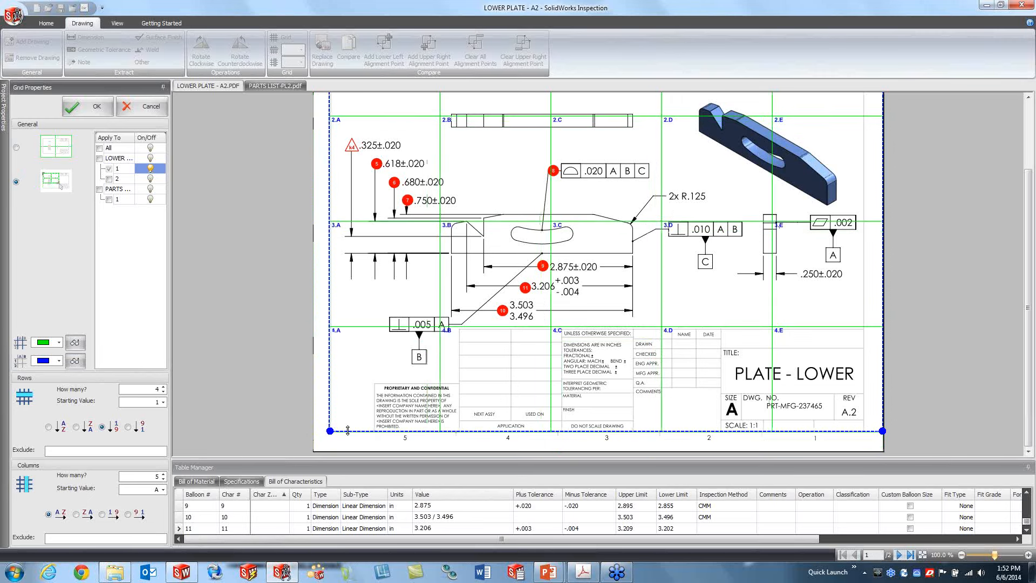
drag(1030, 384, 1012, 262)
drag(882, 98, 864, 113)
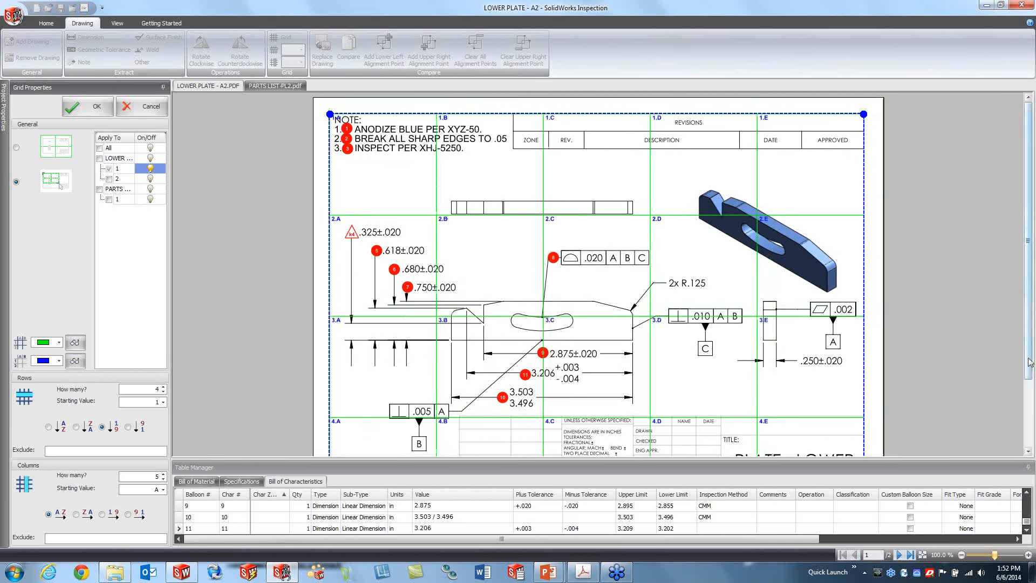
Label the grid columns with descending numbers and the rows with ascending letters from A
drag(1029, 365, 1029, 435)
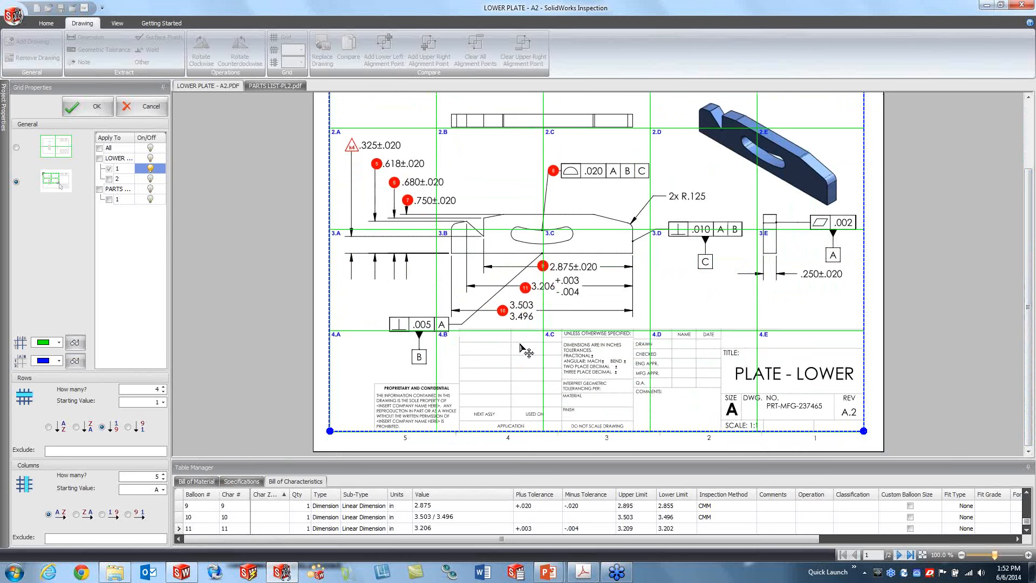
click(129, 515)
click(48, 427)
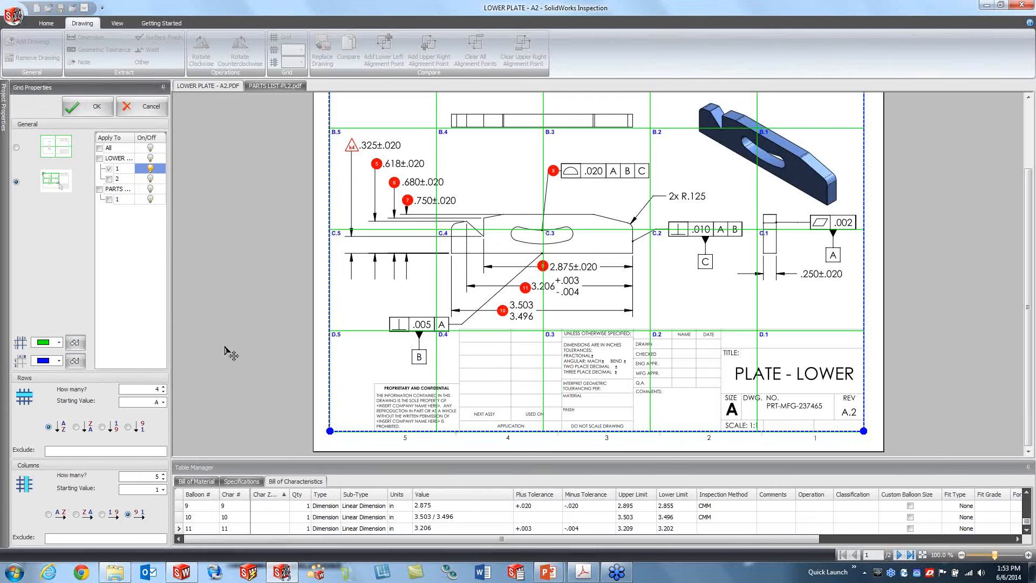
Go to sheet 2 of the lower plate drawing and turn on its default zone grid
click(151, 179)
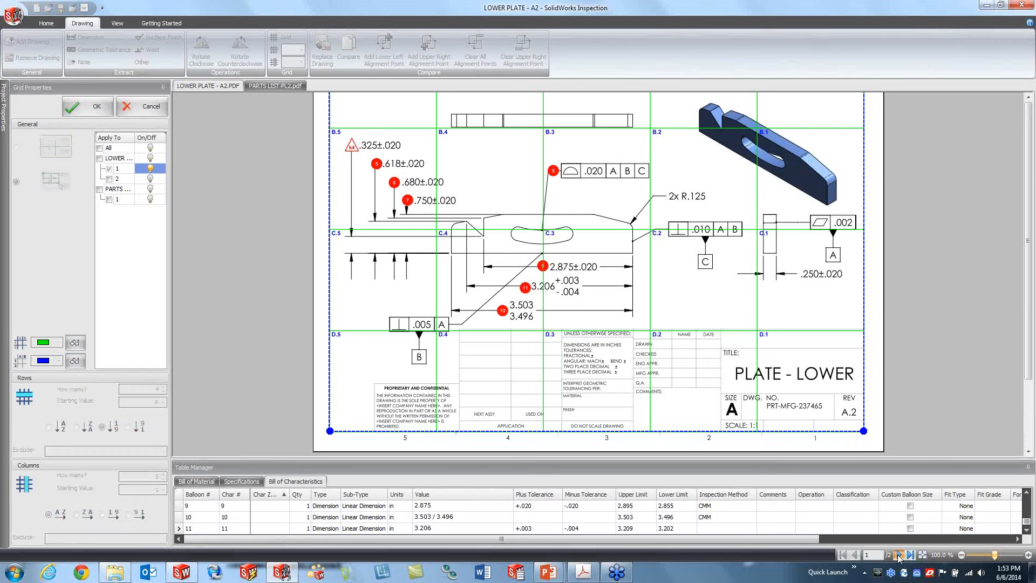
click(151, 181)
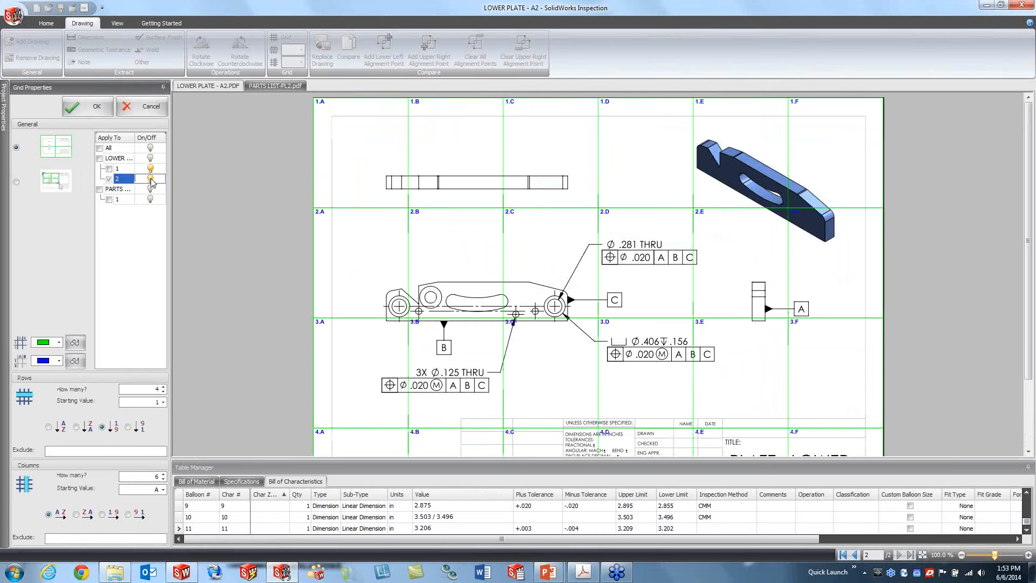
click(151, 182)
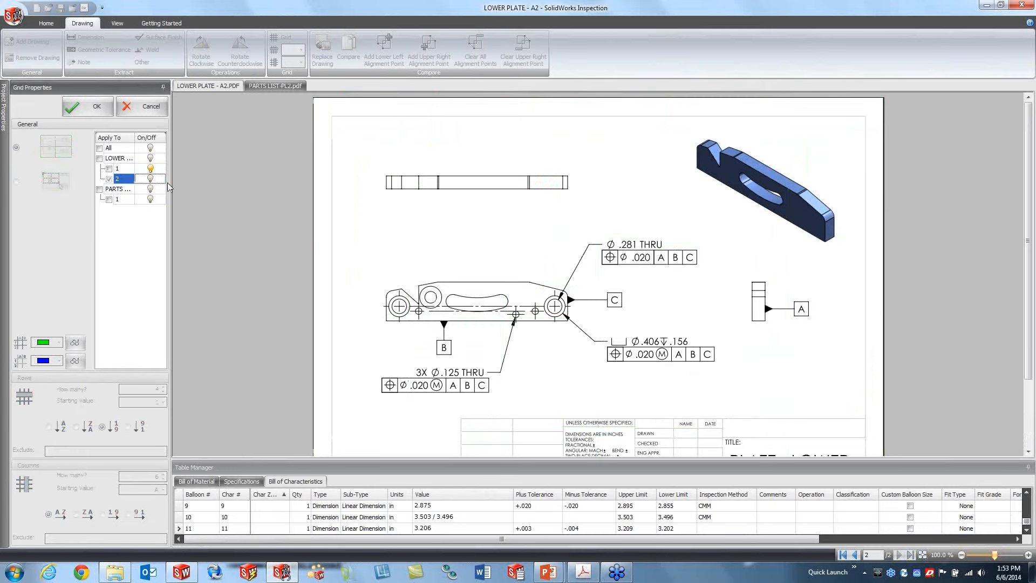
click(151, 180)
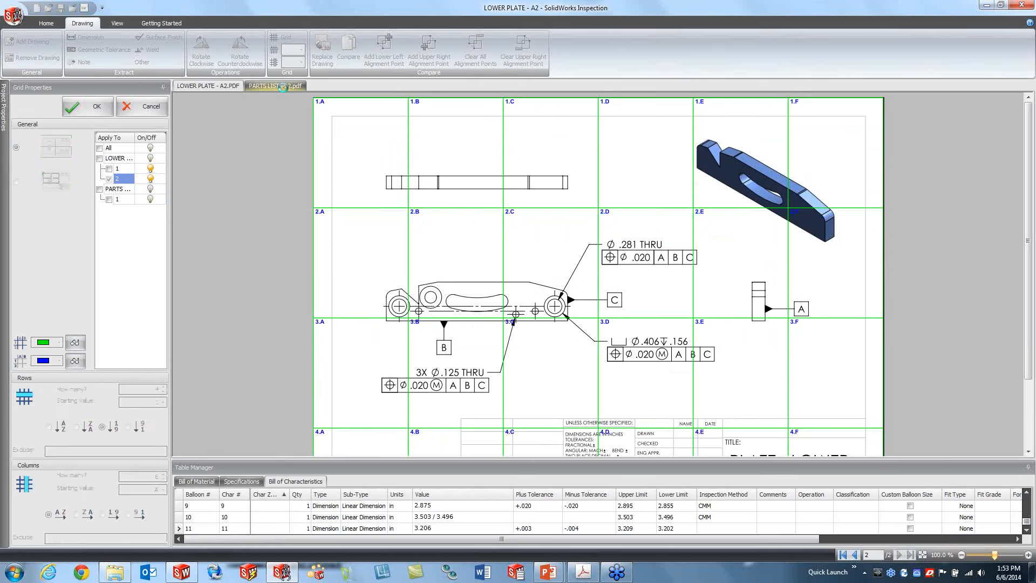
Check the parts list document, return to sheet 1 of LOWER PLATE - A2 and accept the grid settings
click(284, 88)
click(209, 85)
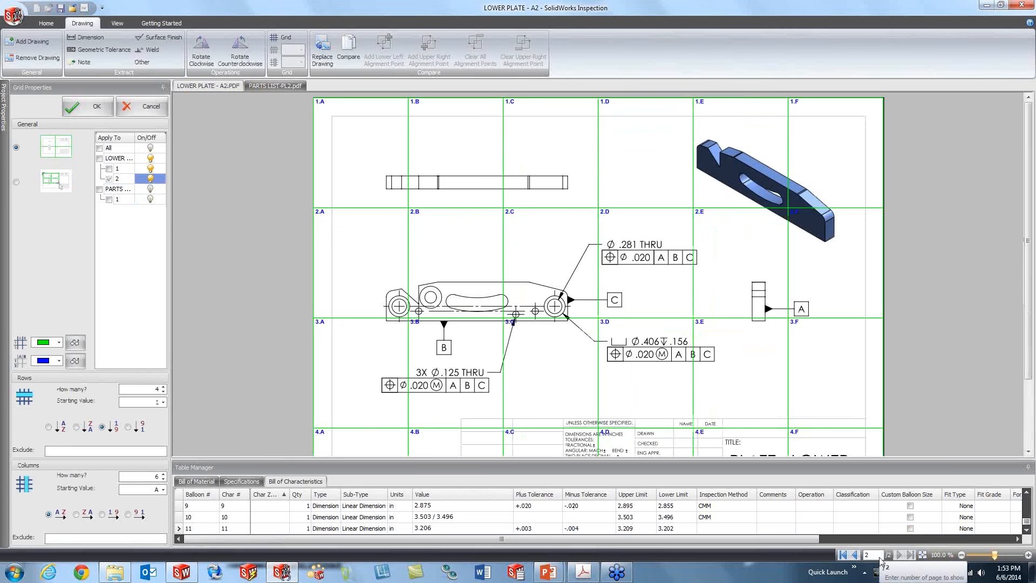
click(854, 555)
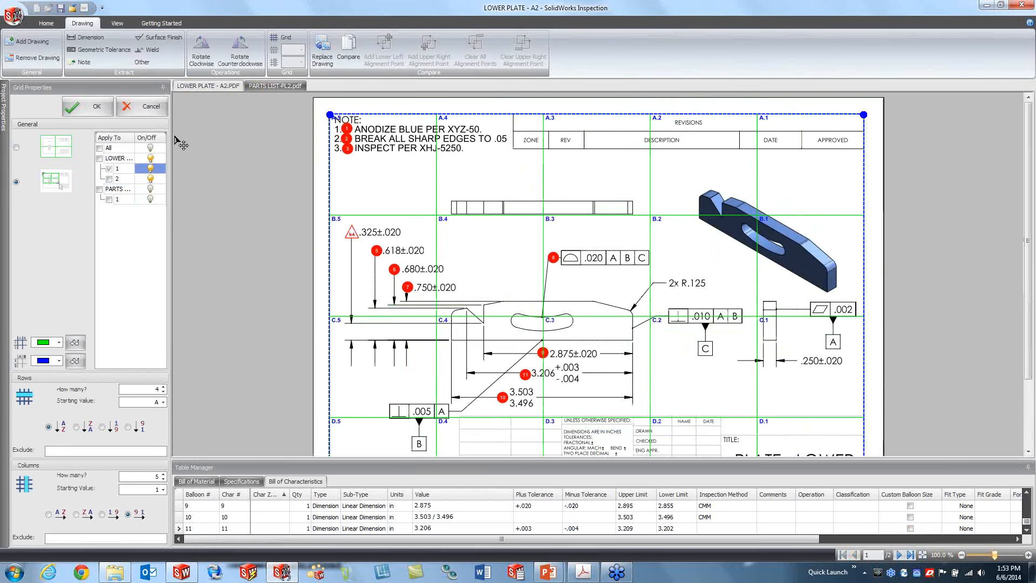
click(90, 107)
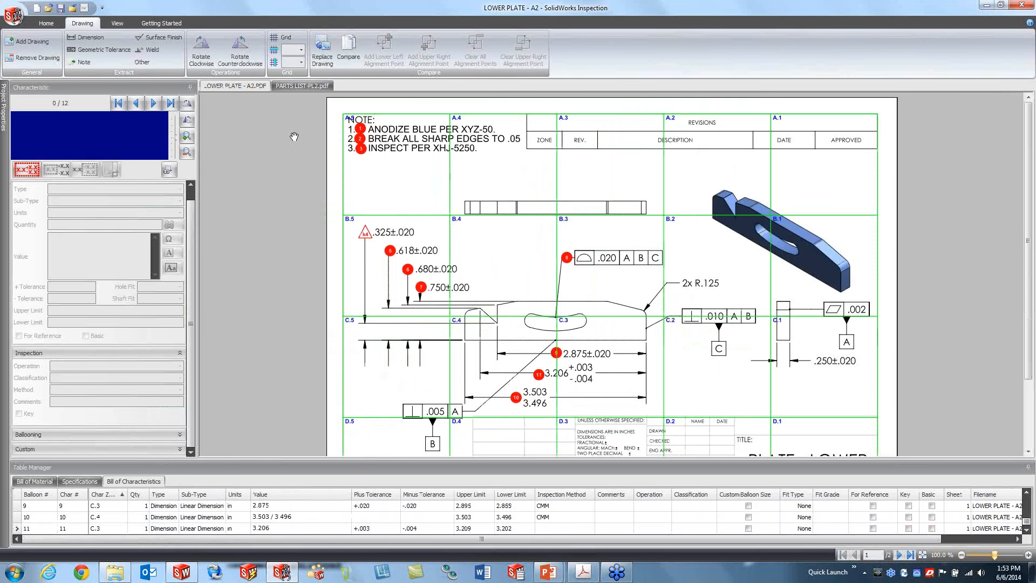
Export the inspection project to Excel with the AS9102.xlt template
click(46, 23)
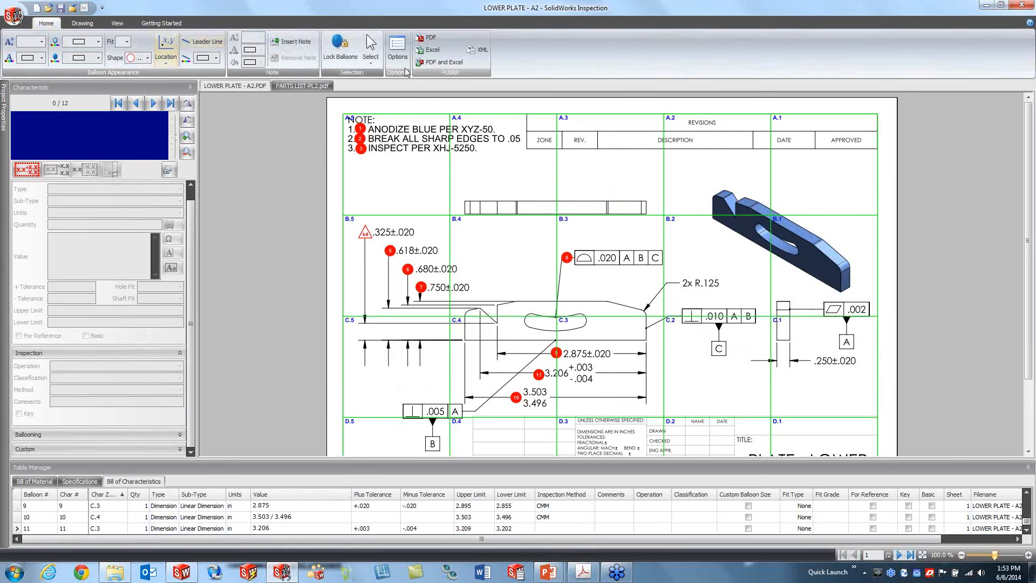
click(432, 49)
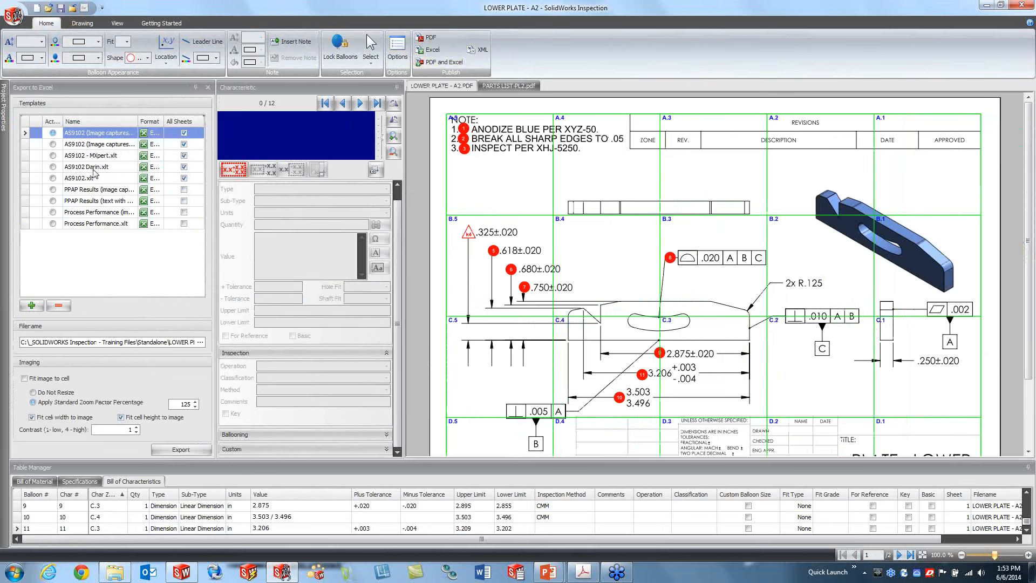
click(60, 181)
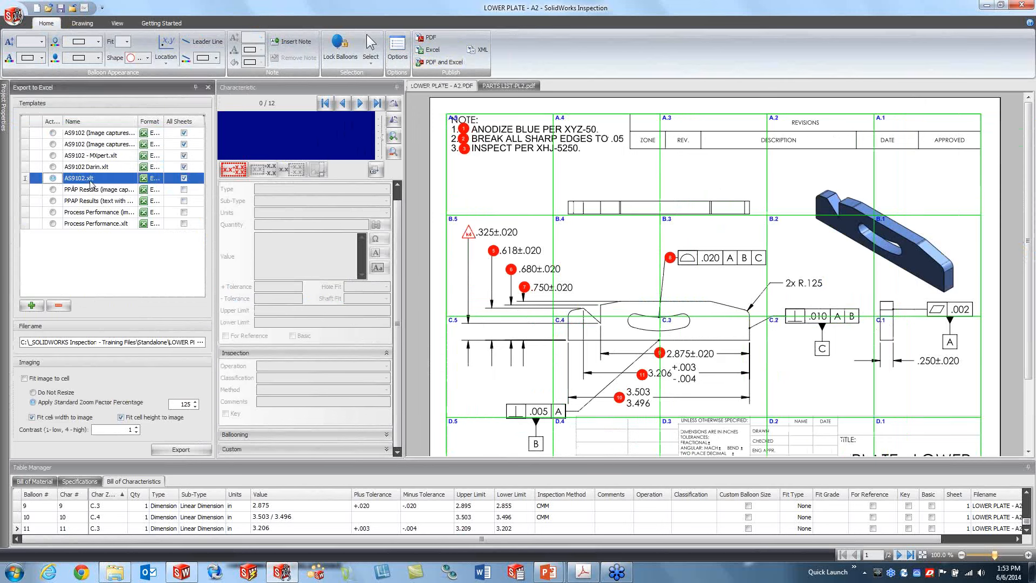
click(187, 450)
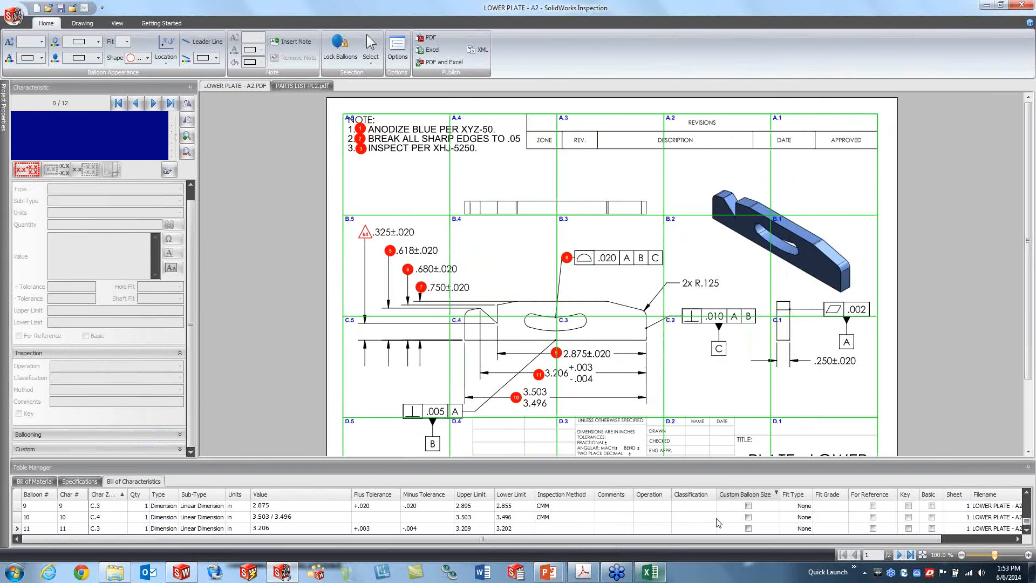
Switch to the exported LOWER PLATE - A2-FAIR.xlsx in Excel, maximize it and auto-fit the height of row 4 on Form3
click(651, 570)
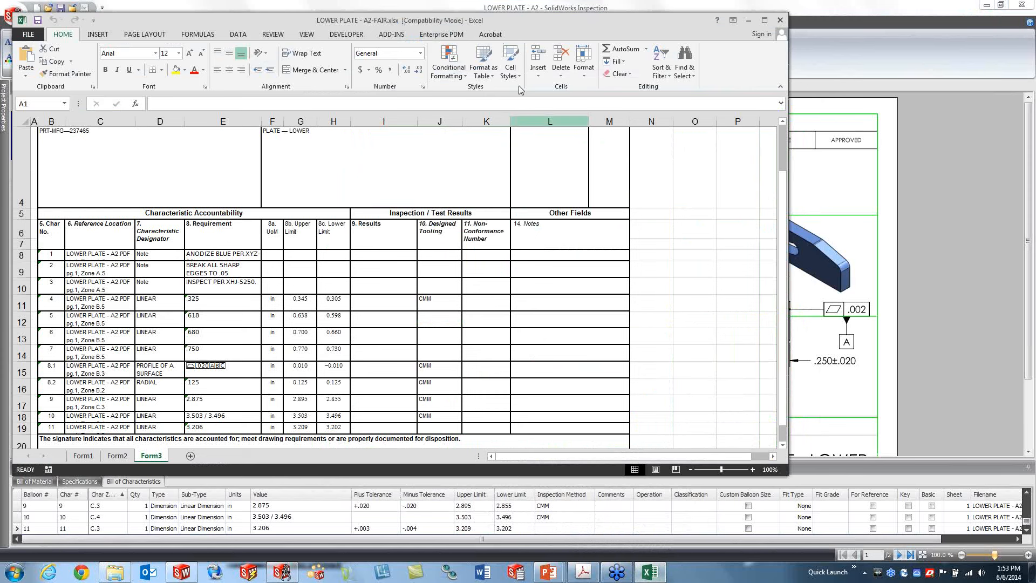
double_click(541, 23)
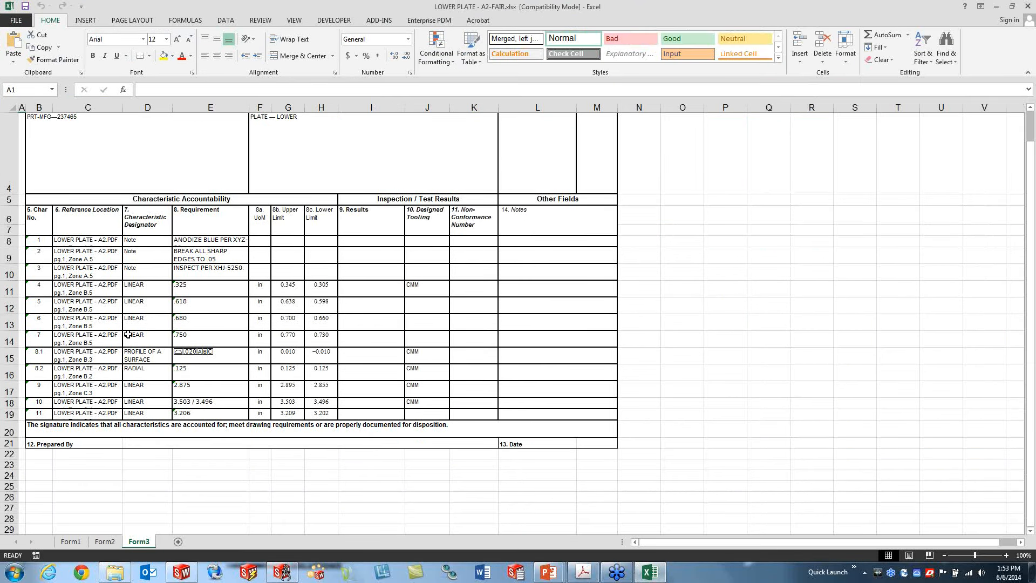
double_click(6, 193)
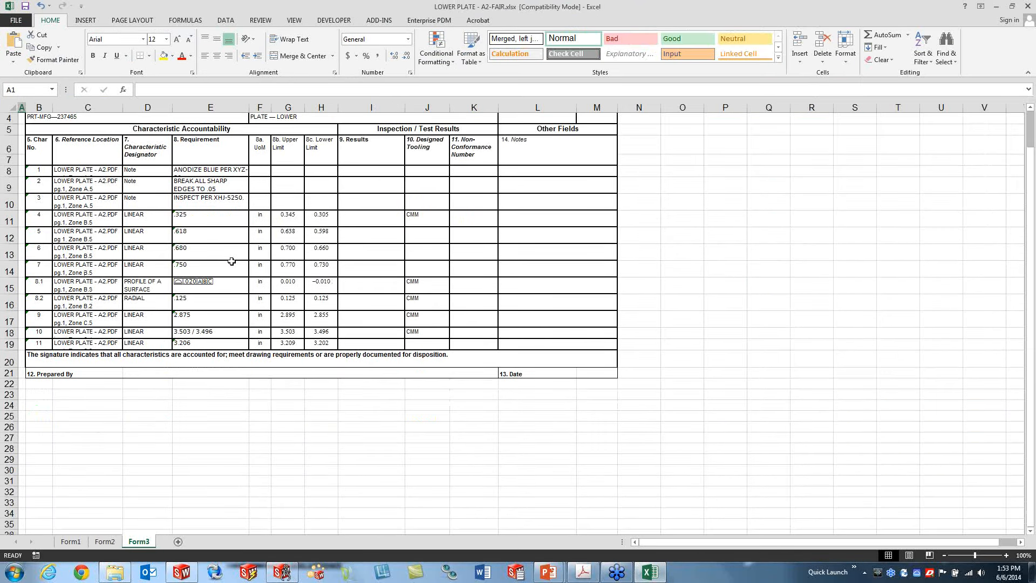
scroll(191, 236, up, 1)
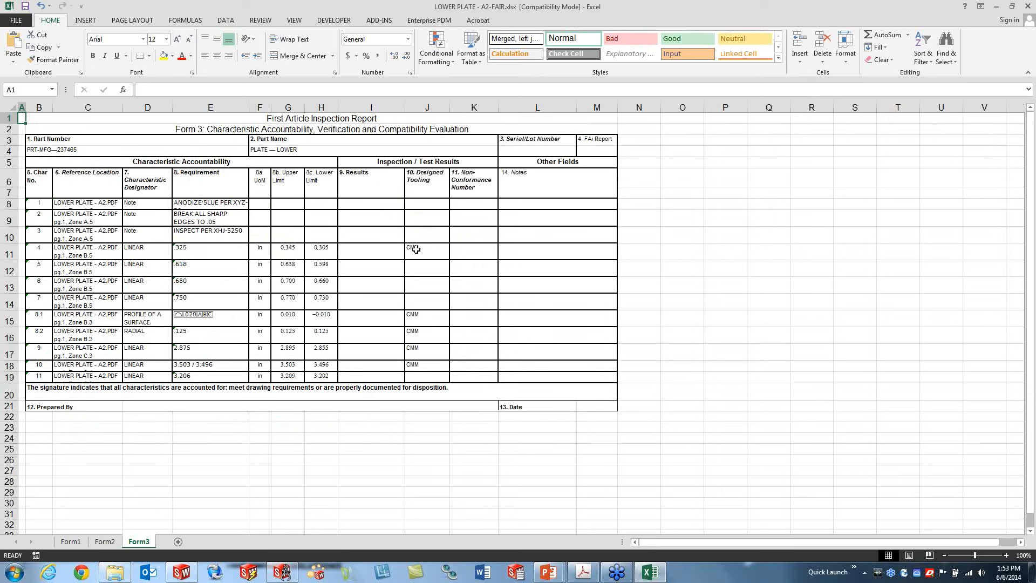
Review the part number accountability on Form1 and the product accountability on Form2
click(70, 542)
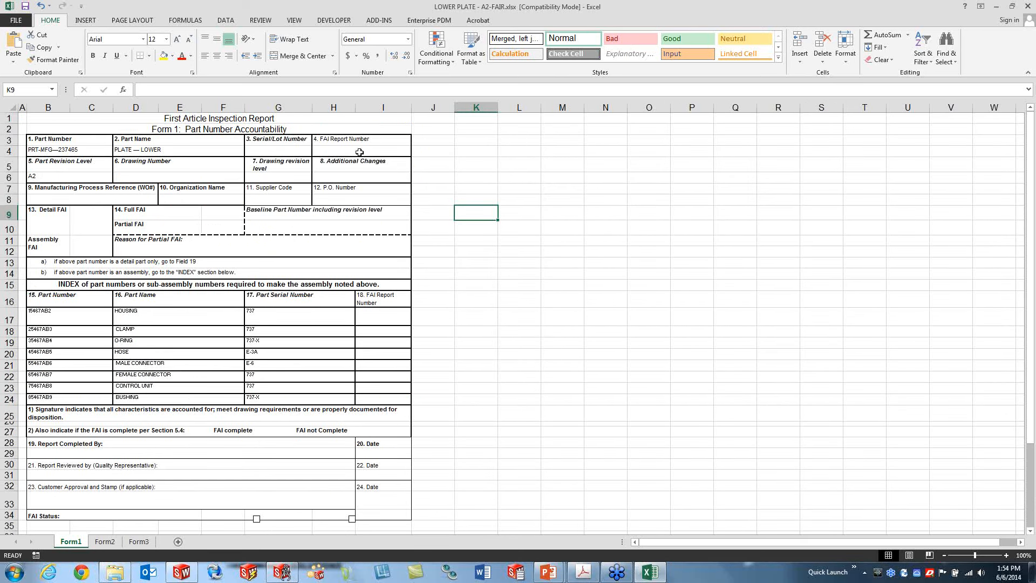
click(123, 543)
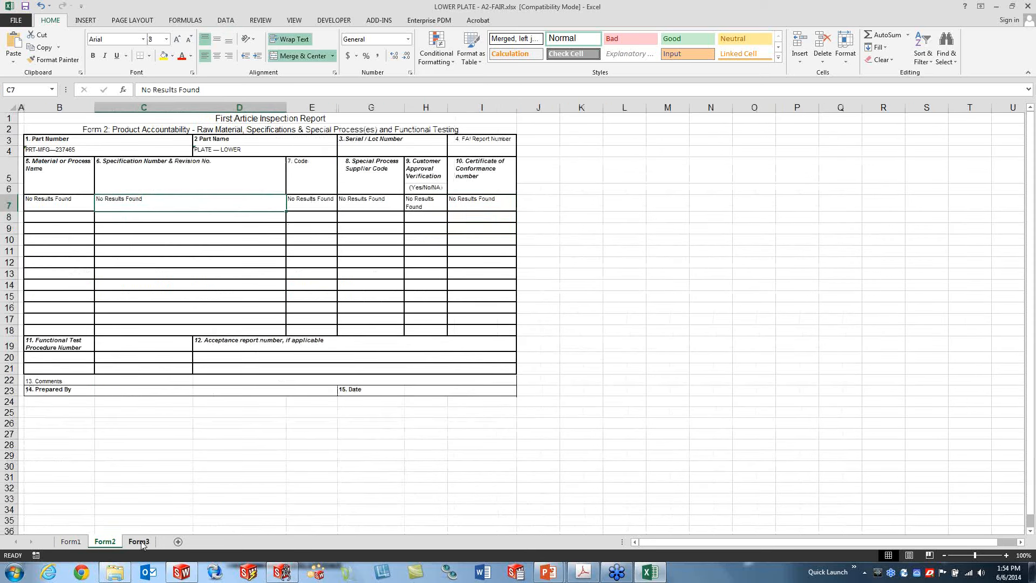
Check the characteristic accountability on Form3 and close the workbook without saving the changes
click(139, 543)
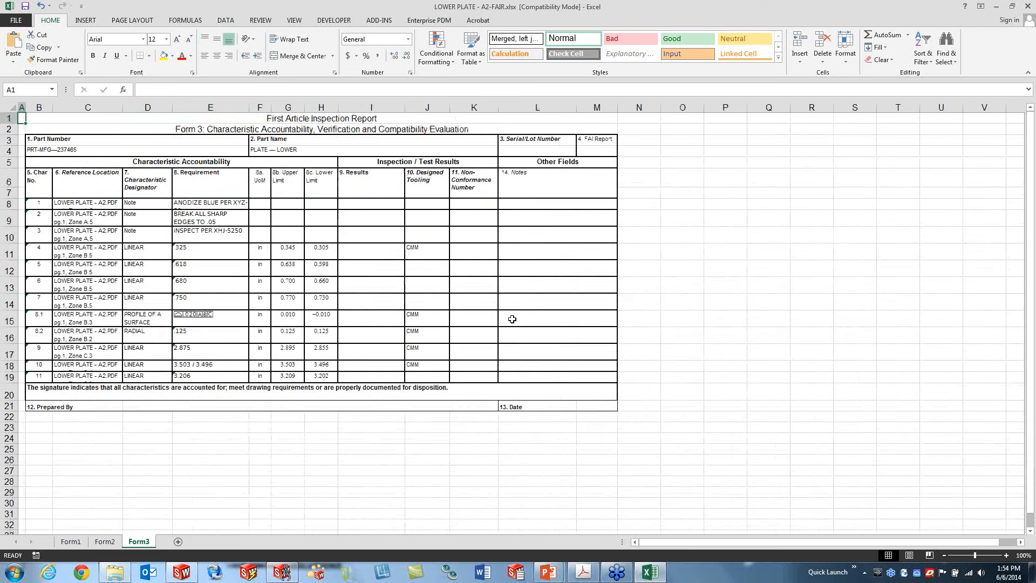
click(1028, 6)
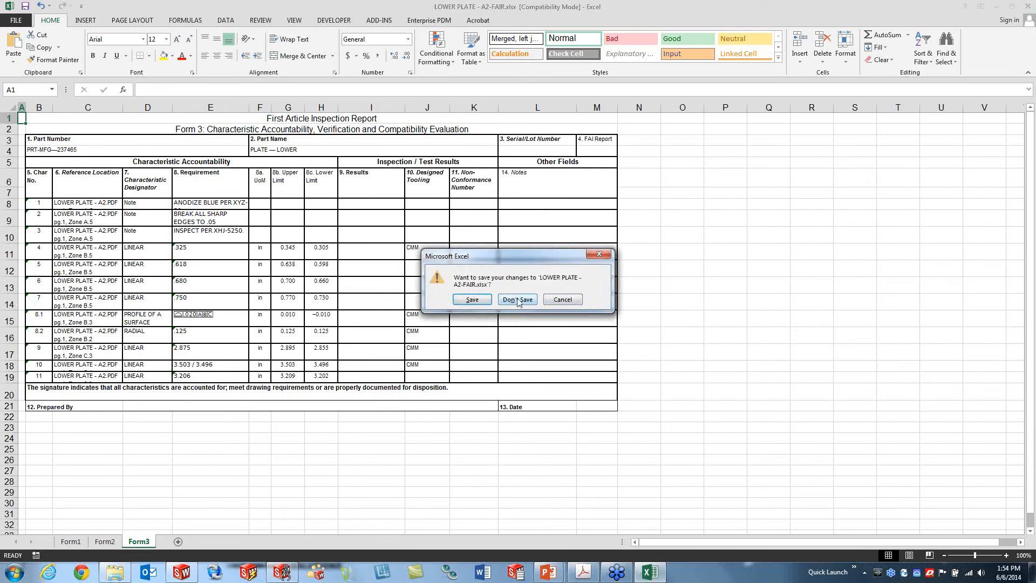
click(520, 300)
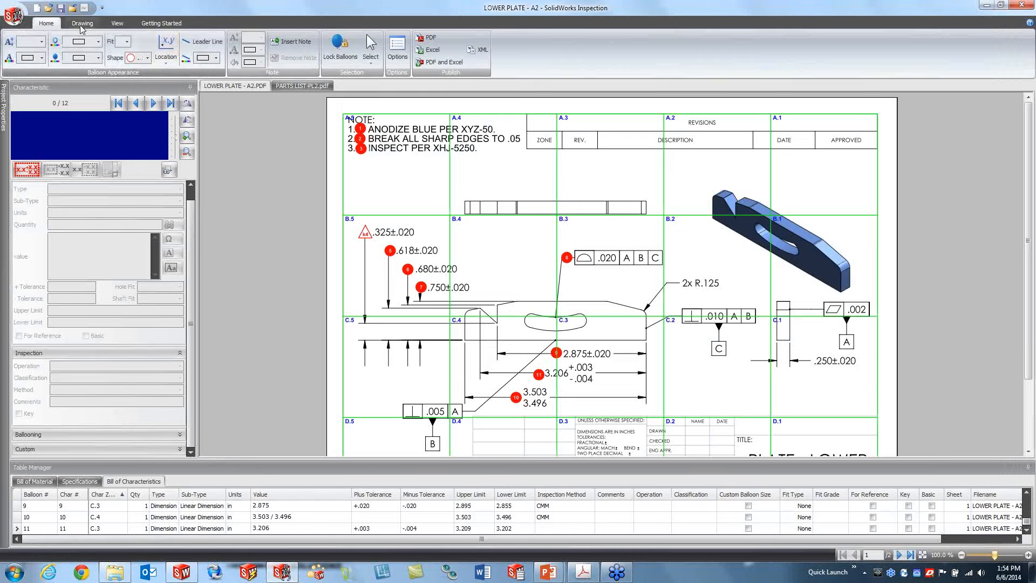
Turn off the zone grid on sheets 1 and 2 of the LOWER PLATE drawing and accept the grid properties
scroll(84, 27, down, 2)
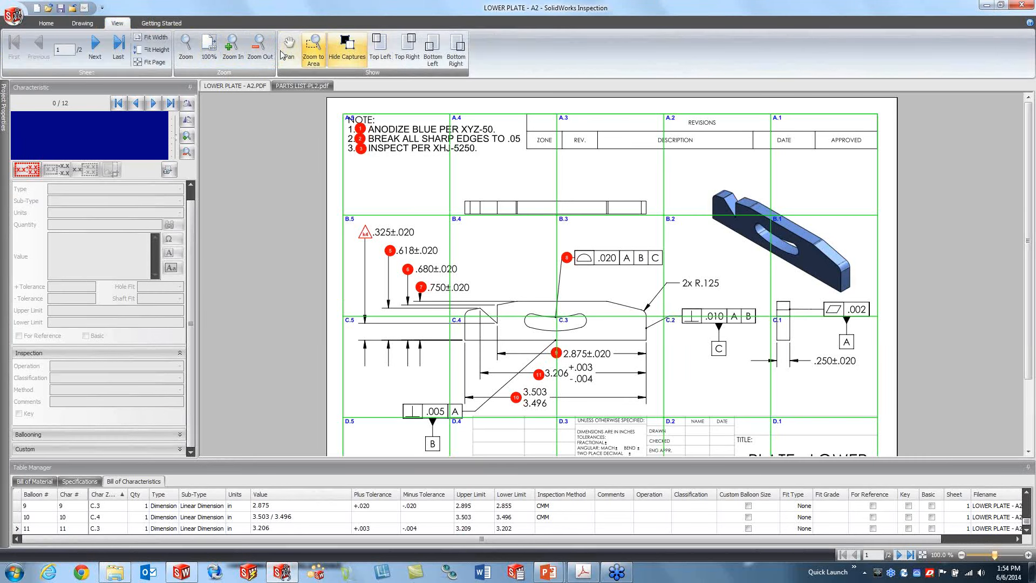
click(86, 23)
click(278, 37)
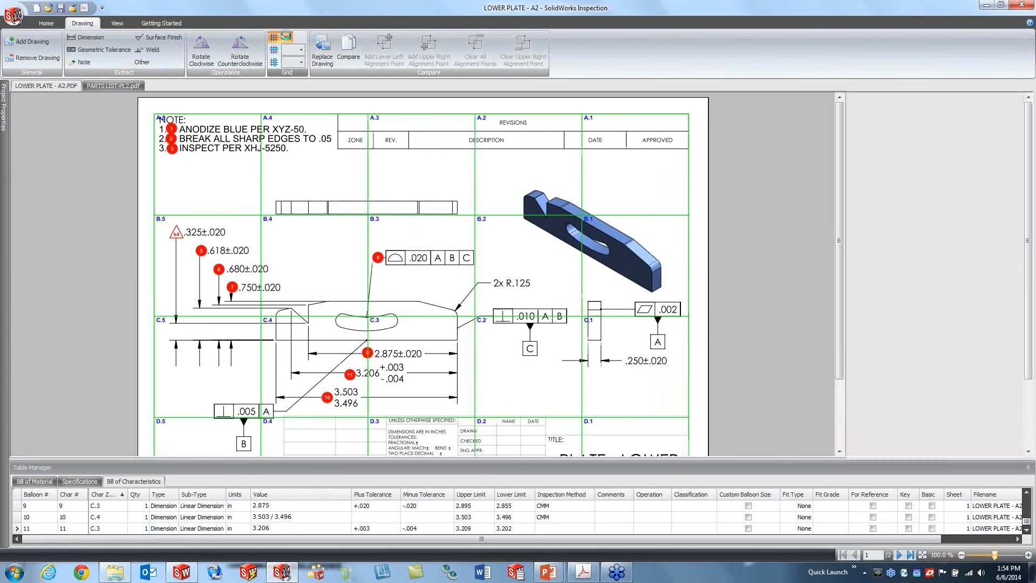
click(113, 169)
click(150, 170)
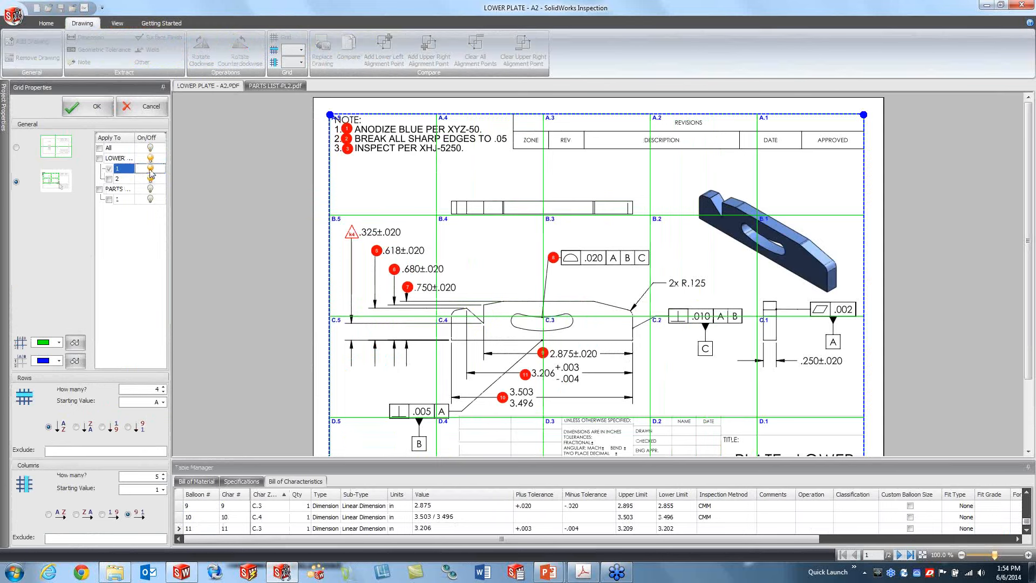
click(150, 179)
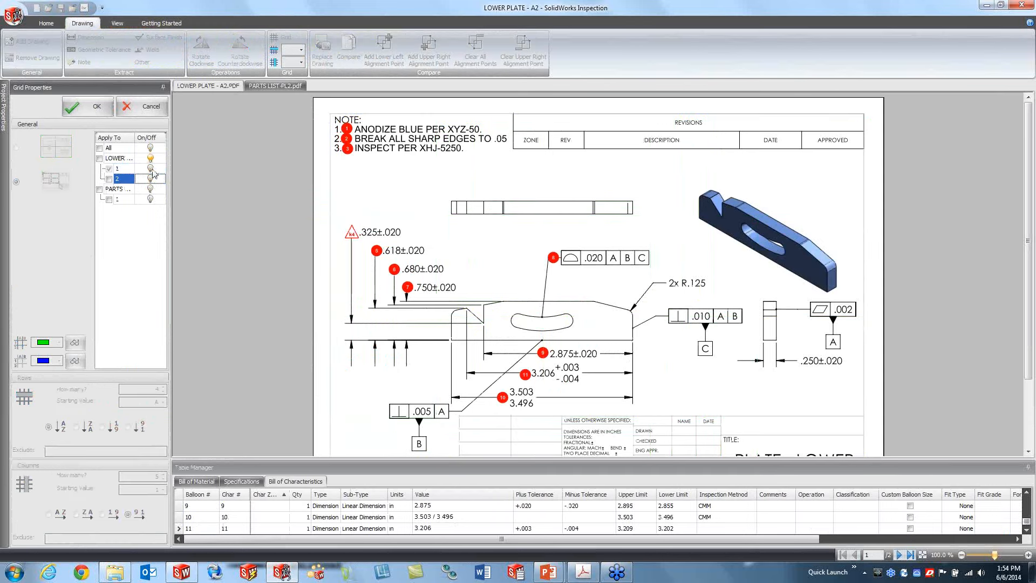
click(150, 158)
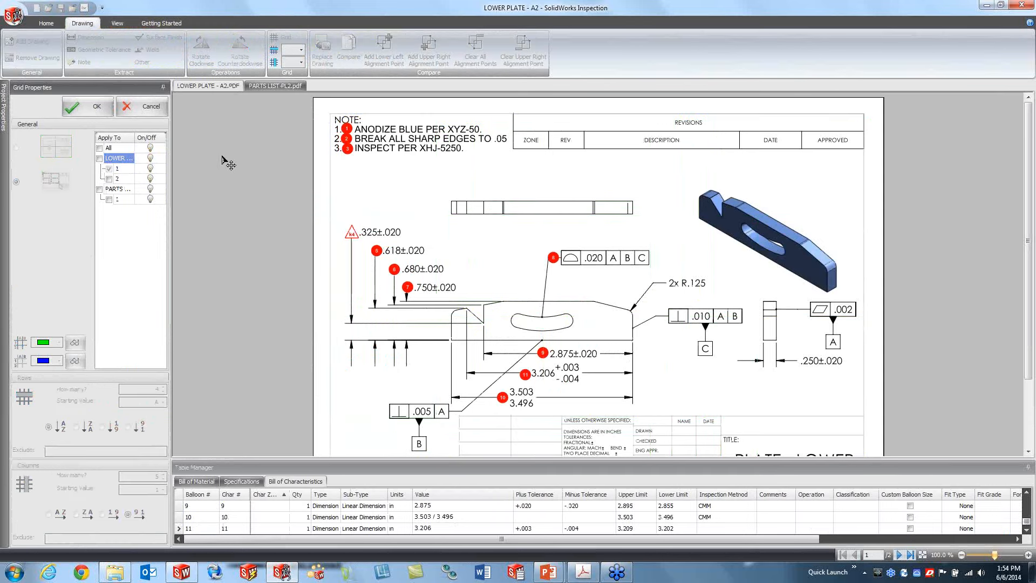
click(90, 107)
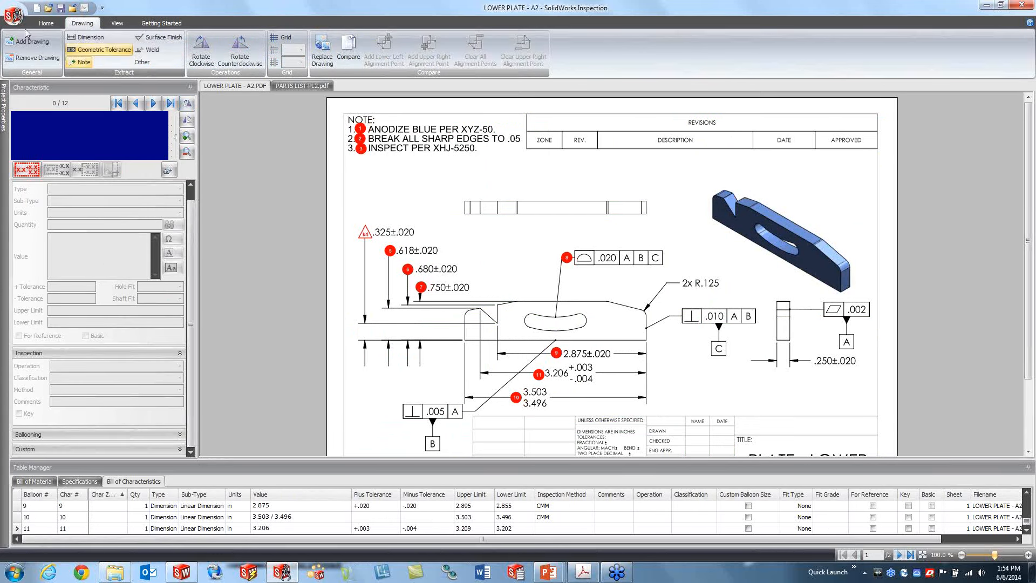
Enable the Measurements Input and CMM Data Import add-in in the application options
click(13, 15)
click(278, 336)
click(333, 148)
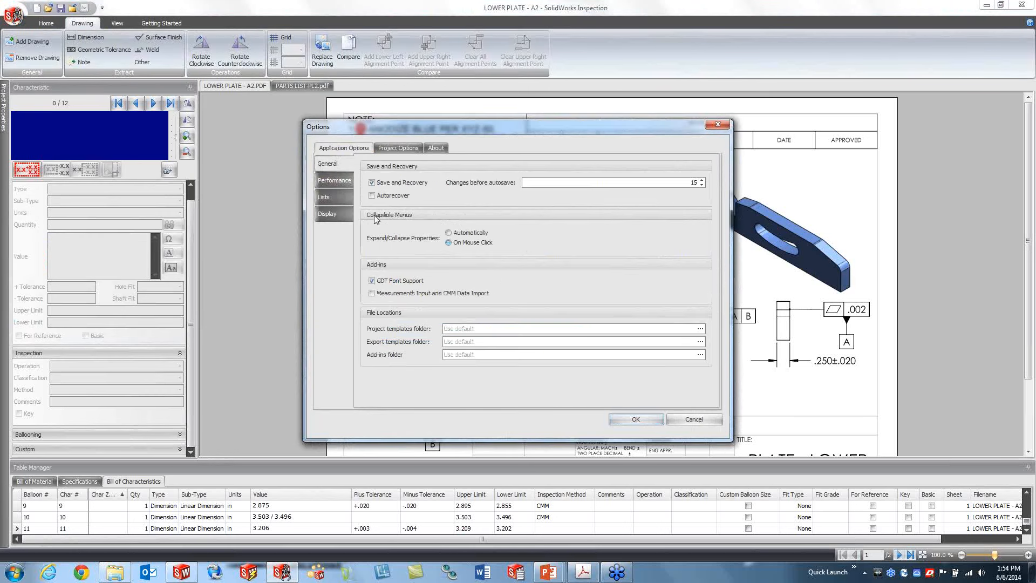
click(372, 294)
click(636, 419)
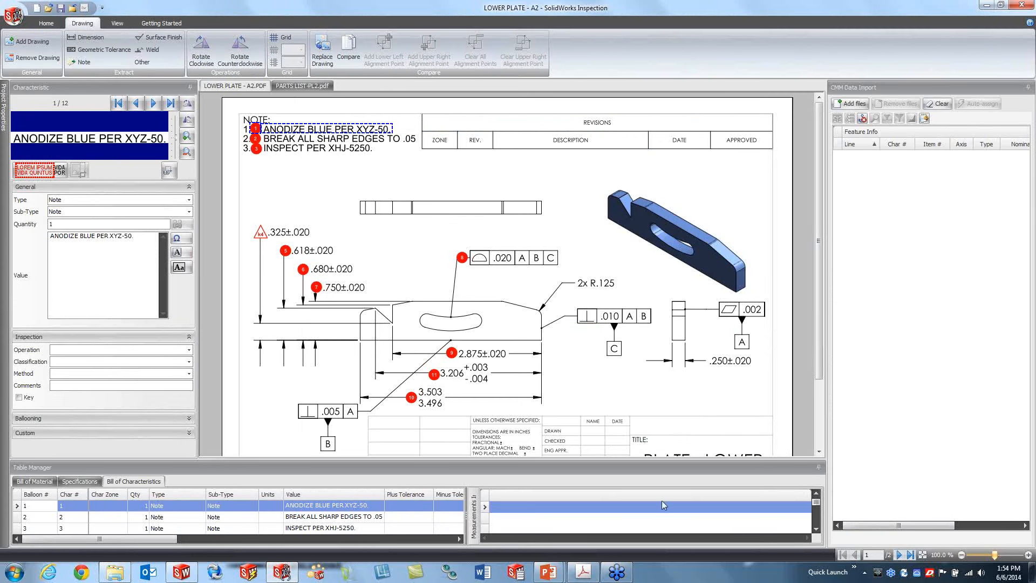
Collapse the CMM Data Import pane and widen the Bill of Characteristics beside the measurements input area
click(901, 215)
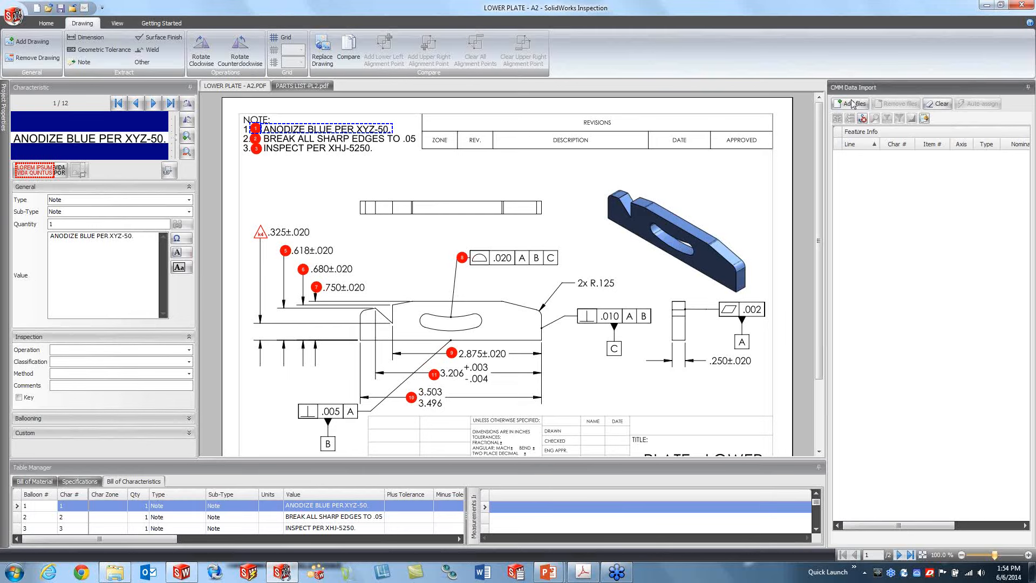
click(1029, 87)
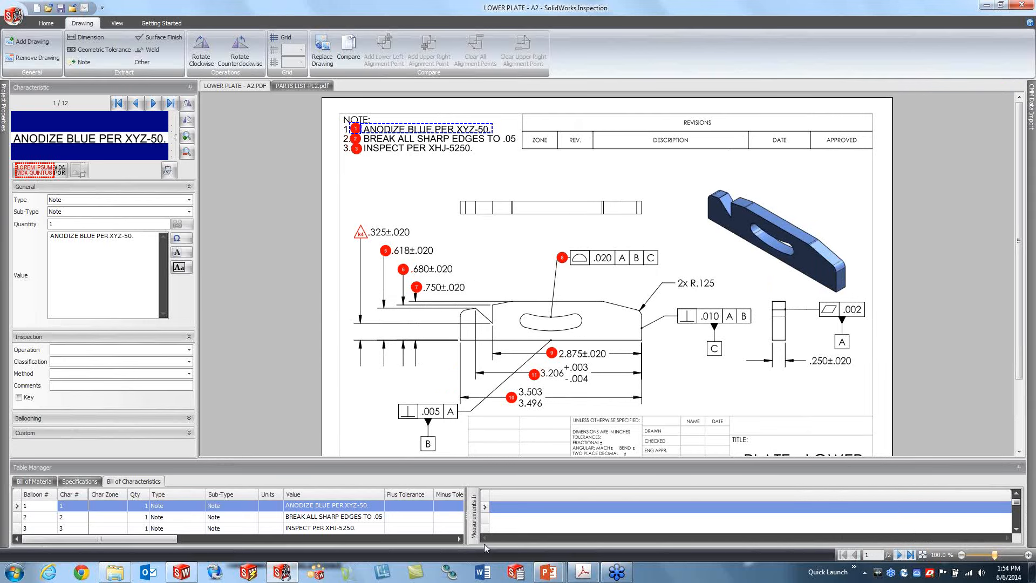
drag(467, 519, 699, 510)
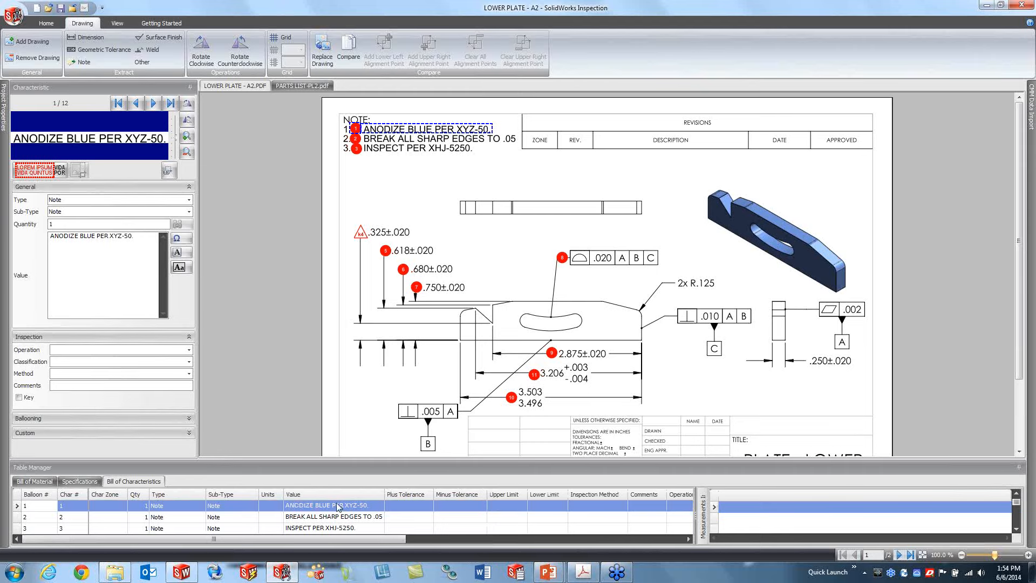
Add a first measurement column and record Pass for notes 1 and 2 and Fail for note 3
right_click(718, 498)
click(737, 502)
click(737, 509)
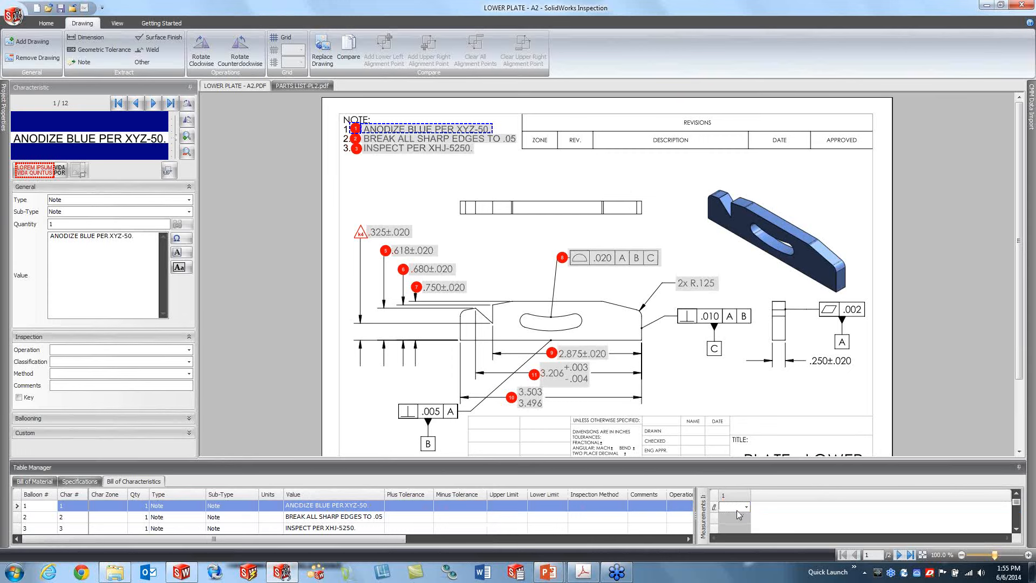
text(Pass)
key(Return)
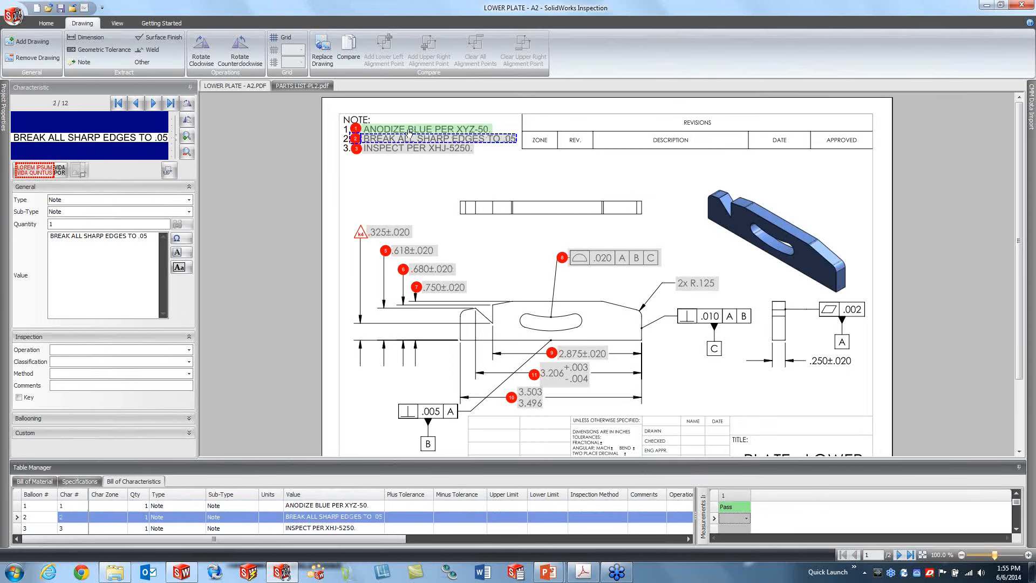
click(730, 518)
text(Pass)
key(Return)
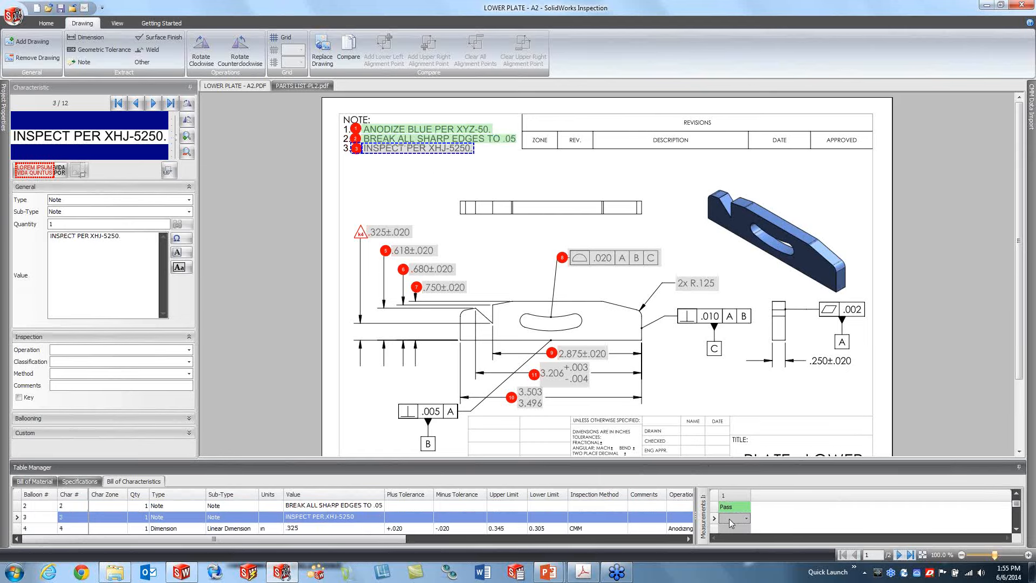
click(734, 518)
key(Return)
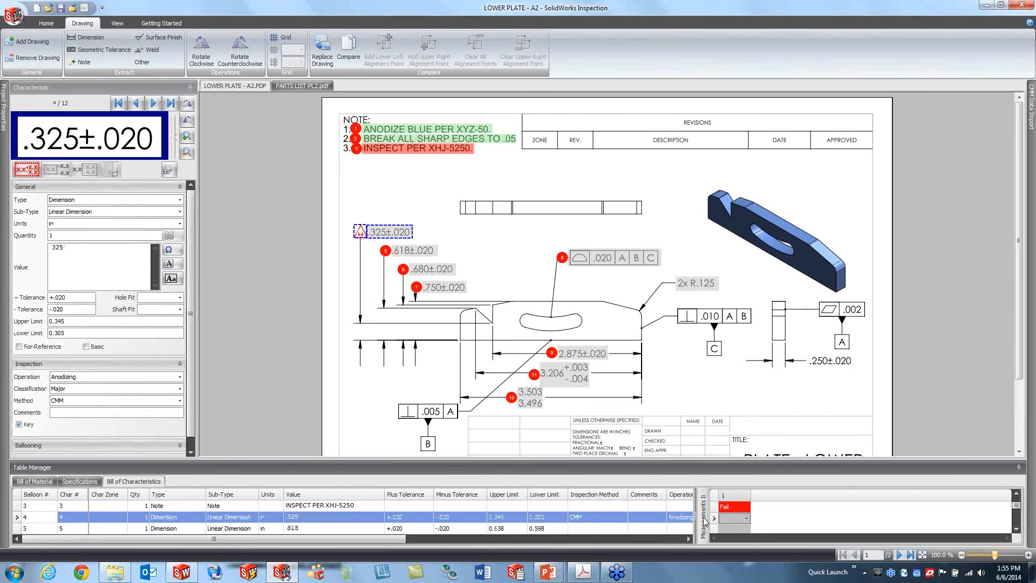
Enlarge the Table Manager and enter first-column measurements of .305 for characteristic 4 and .315 for characteristic 5
drag(668, 460, 646, 388)
click(730, 446)
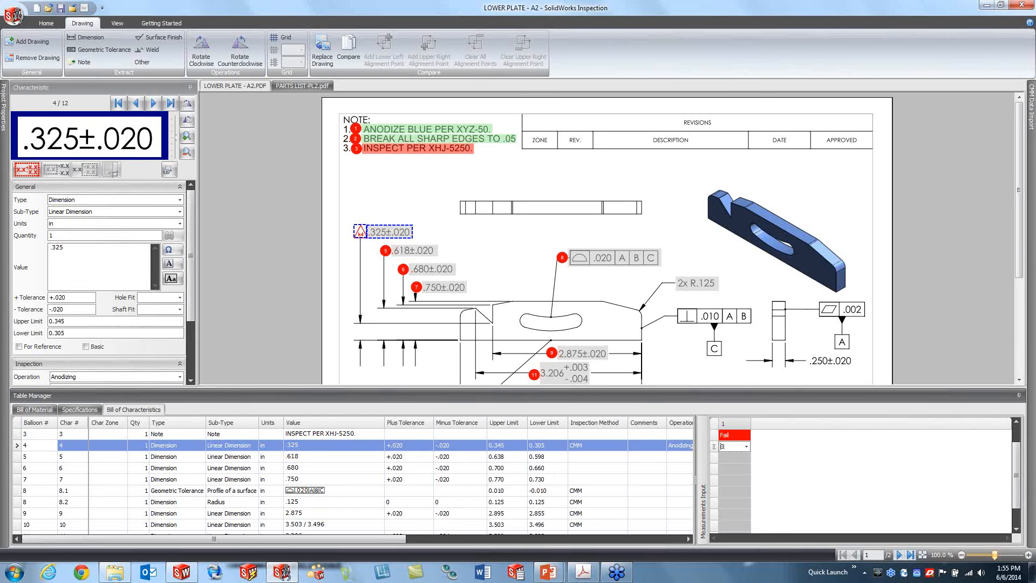
text(05)
key(Return)
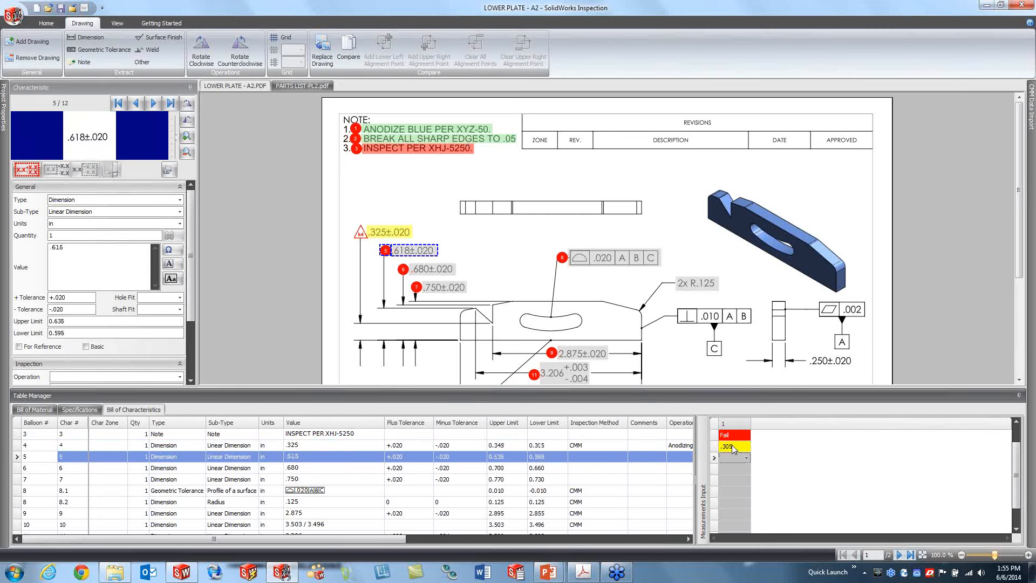
click(732, 458)
key(Return)
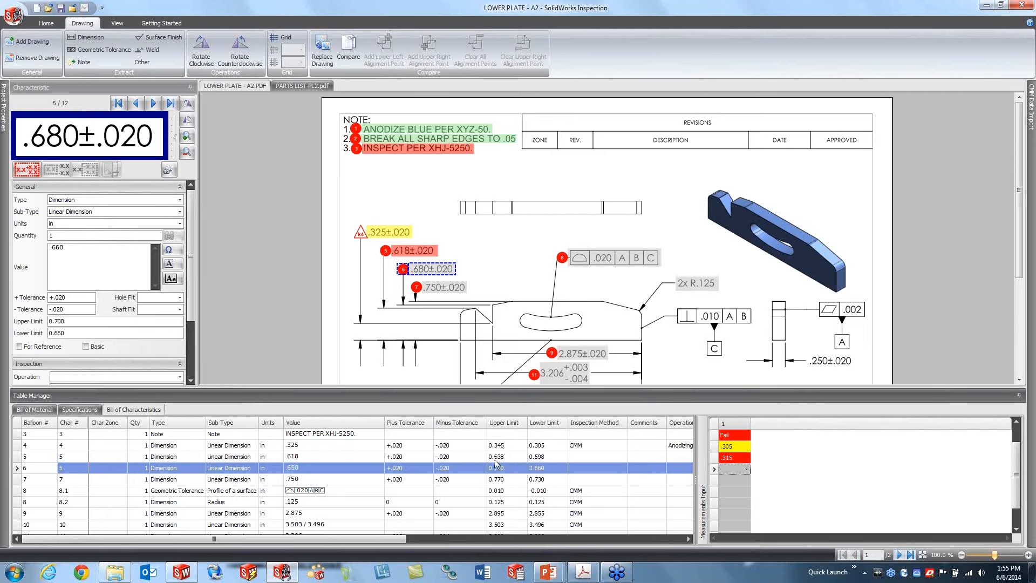
Correct the first-column measurement of characteristic 5 to .63 and enter .71 for characteristic 6
click(728, 459)
click(738, 458)
key(BackSpace)
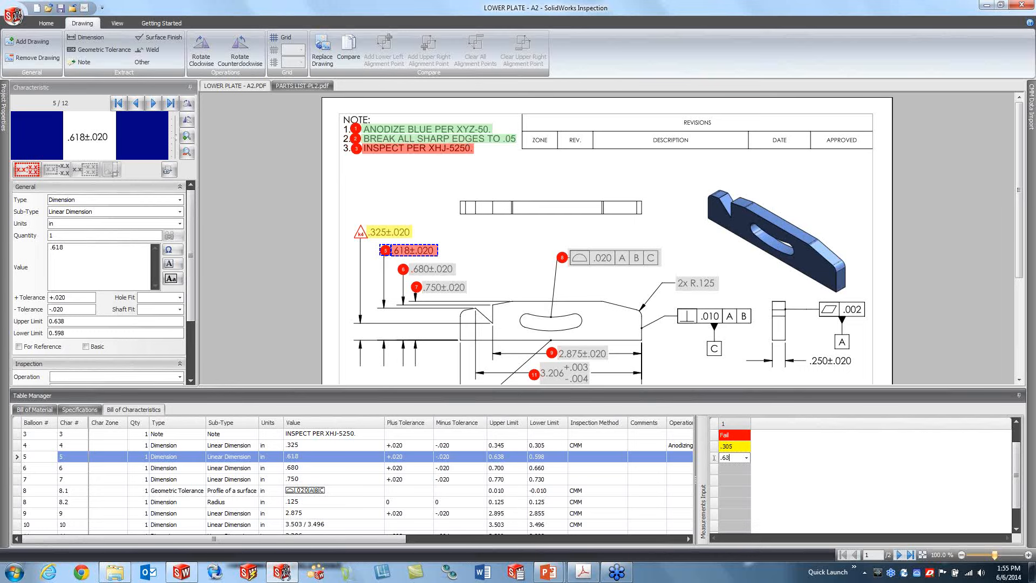
key(Return)
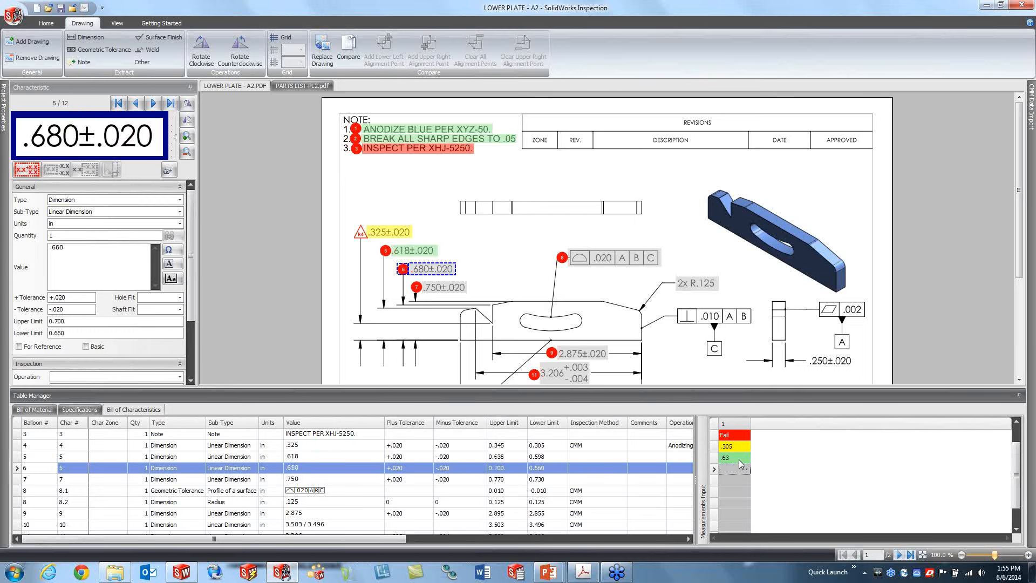
click(730, 470)
key(Return)
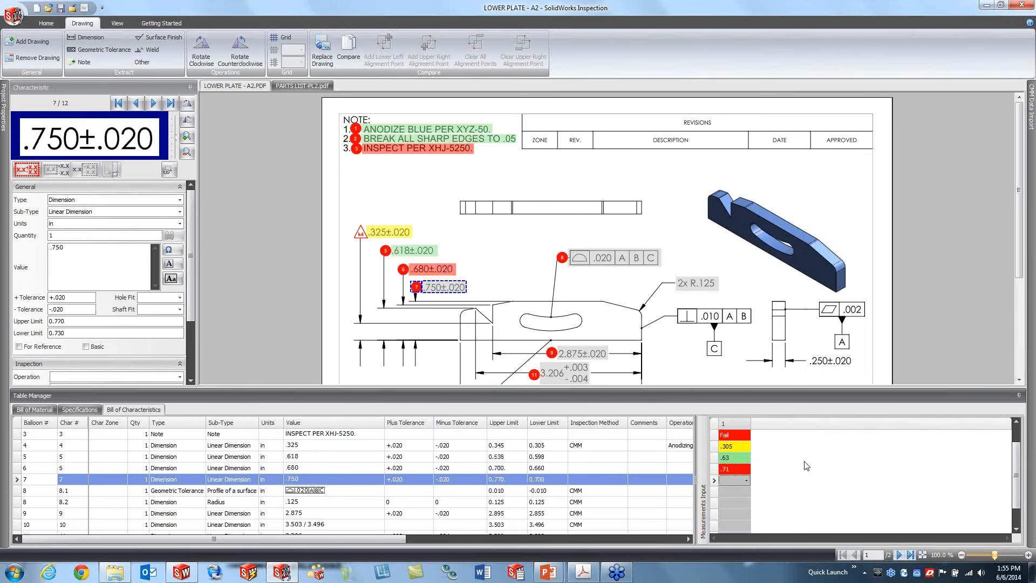
Add a second measurement column and record Pass for notes 1, 2 and 3
right_click(714, 426)
click(735, 434)
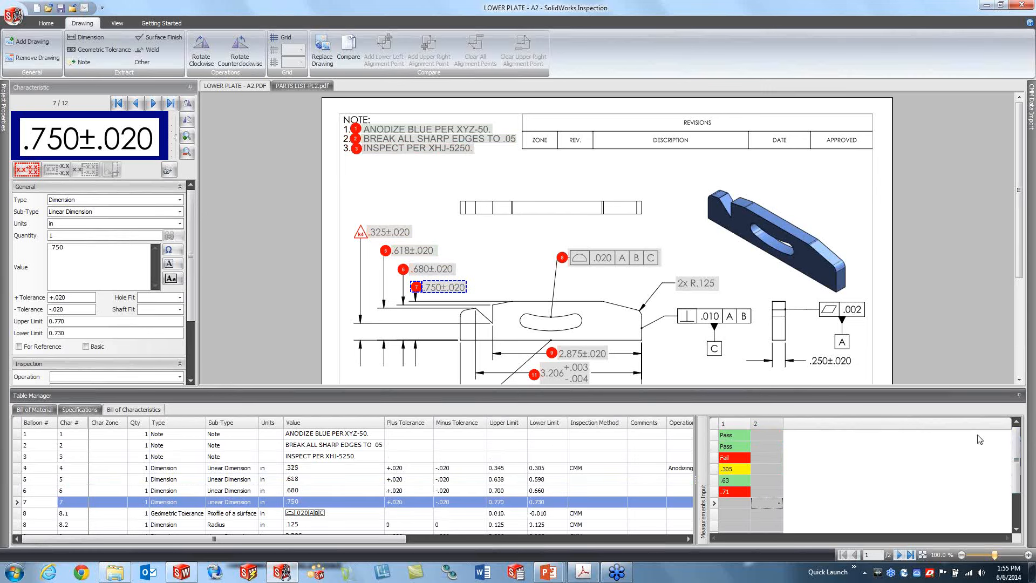
click(767, 435)
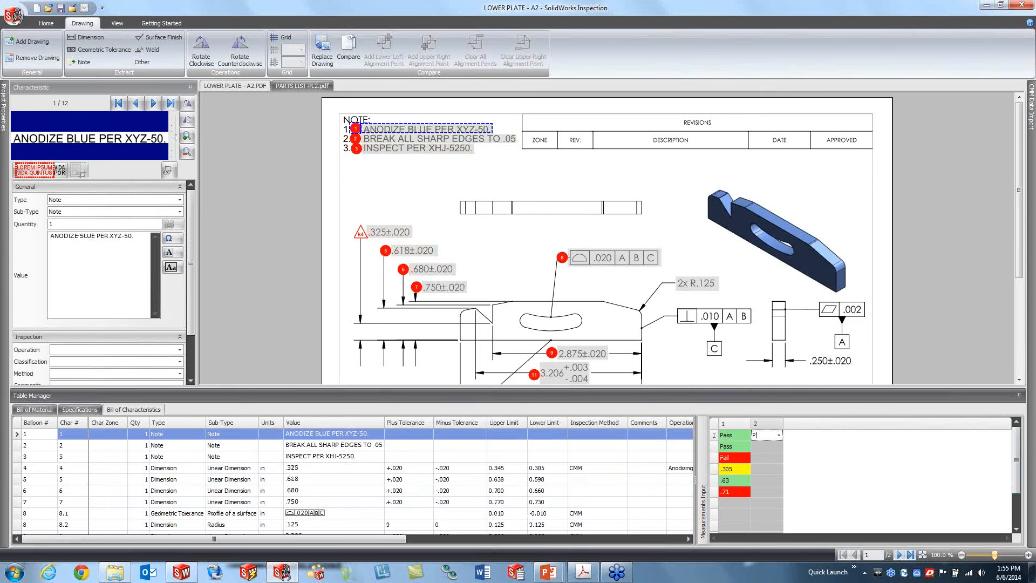
text(Pass)
key(Return)
text(Pass)
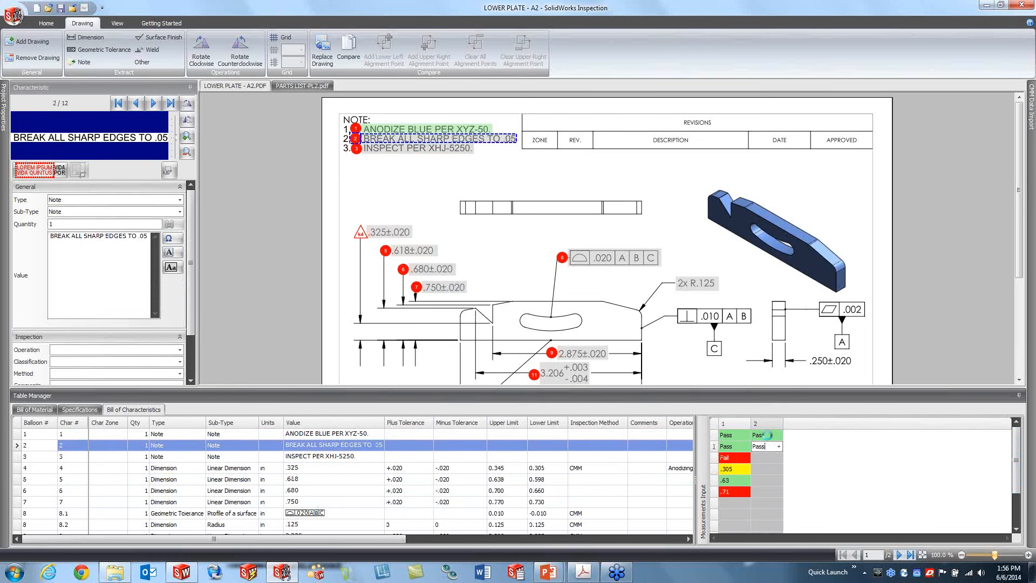
key(Return)
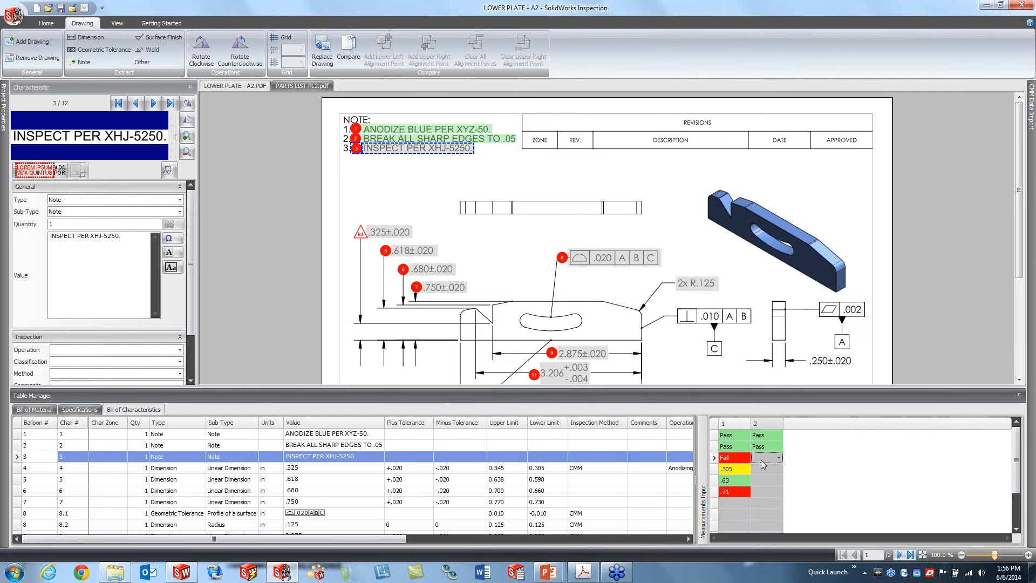
text(F)
key(Return)
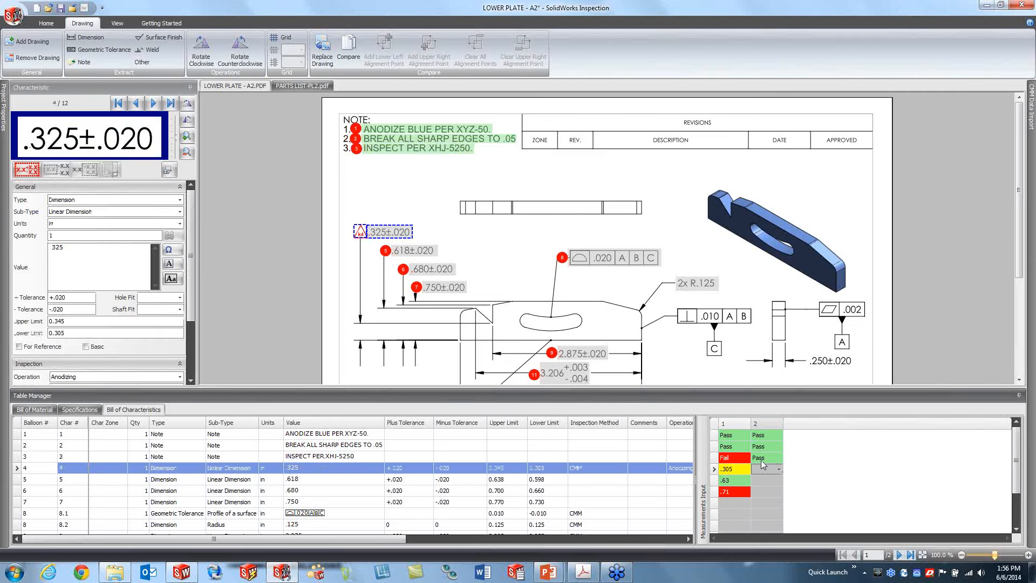
Enter second-column measurements of .315, .633 and .7 for characteristics 4, 5 and 6
text(.31)
key(Return)
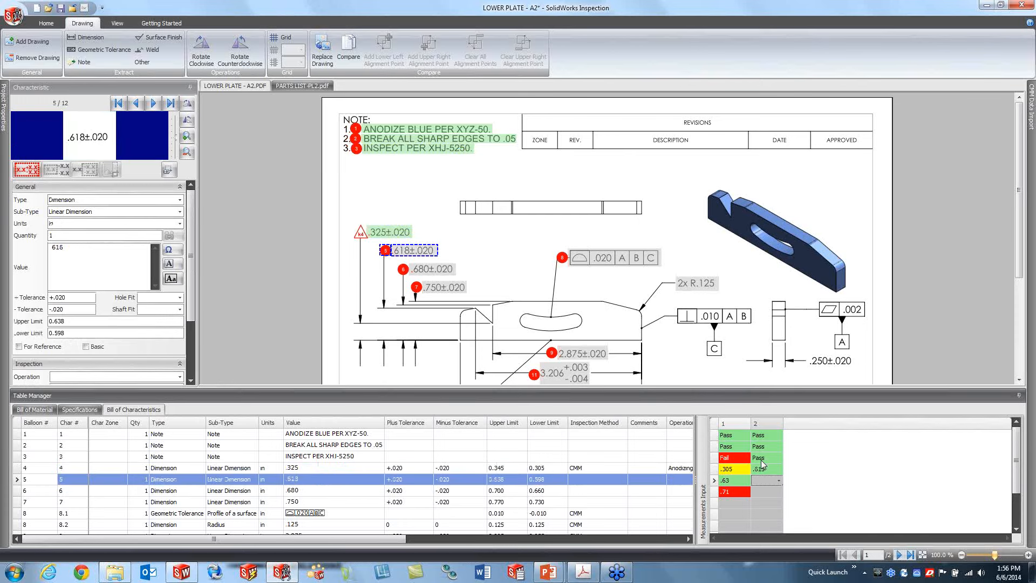
text(.633)
key(Return)
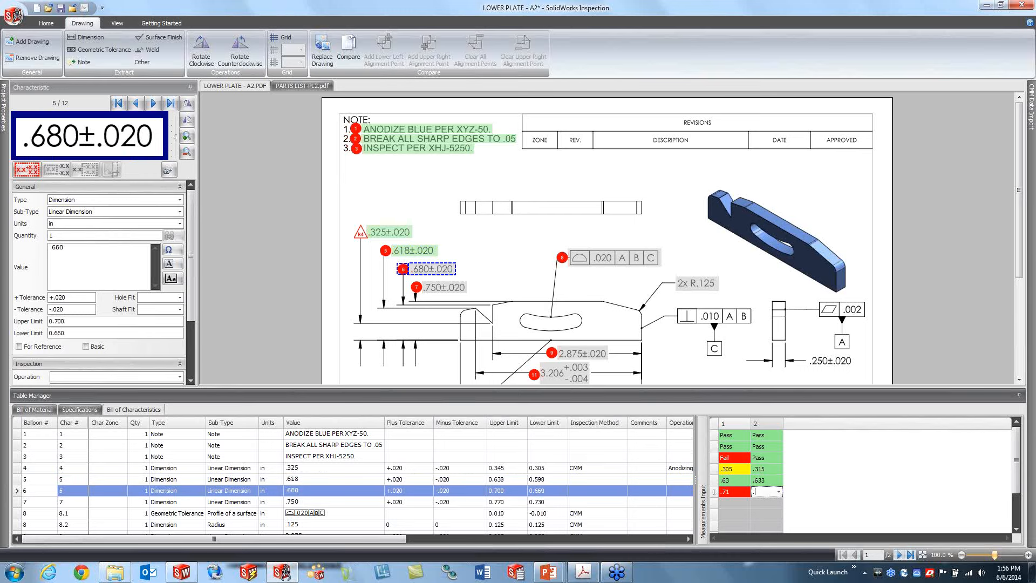
text(.7)
key(Return)
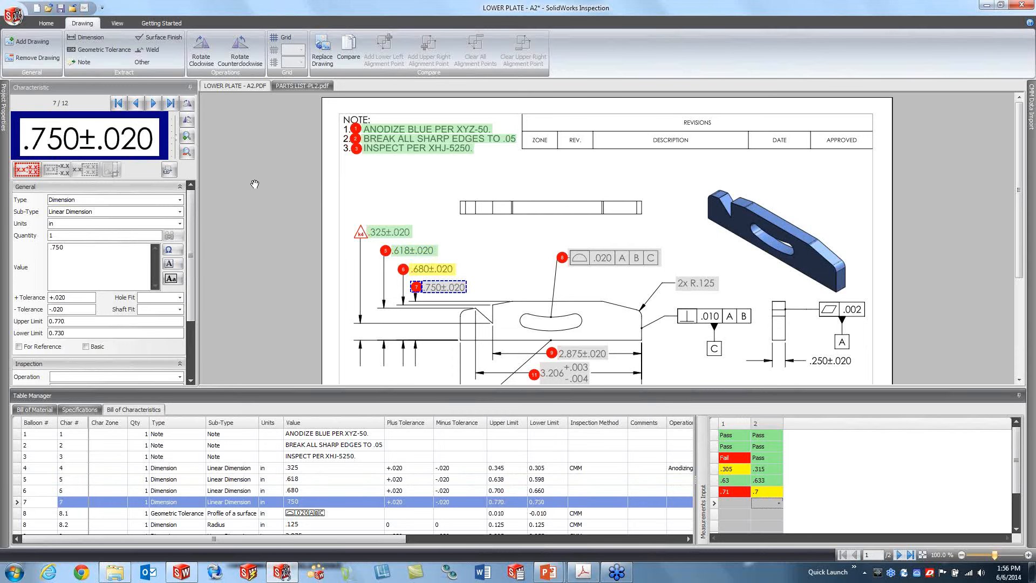
Export the Excel inspection report with the AS9102 - MXpert.xlt template, replacing the existing LOWER PLATE - A2-FAIR.xlsx
click(47, 24)
click(432, 49)
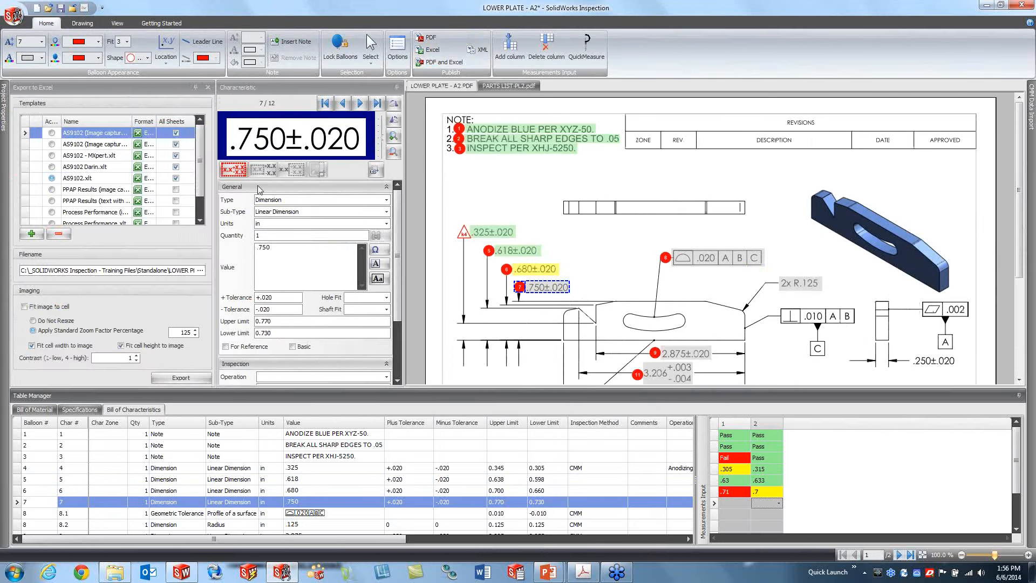
click(54, 156)
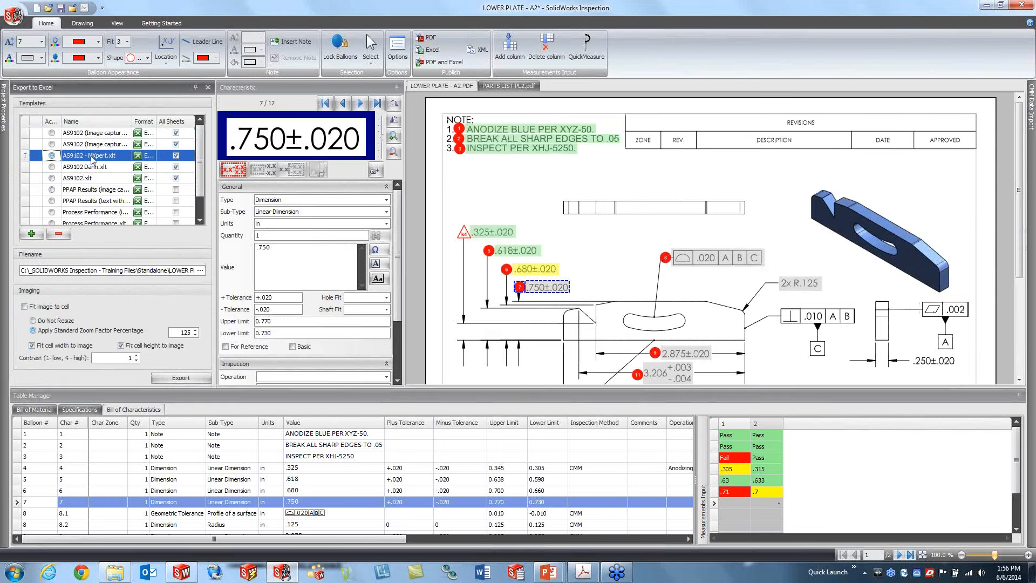
click(181, 378)
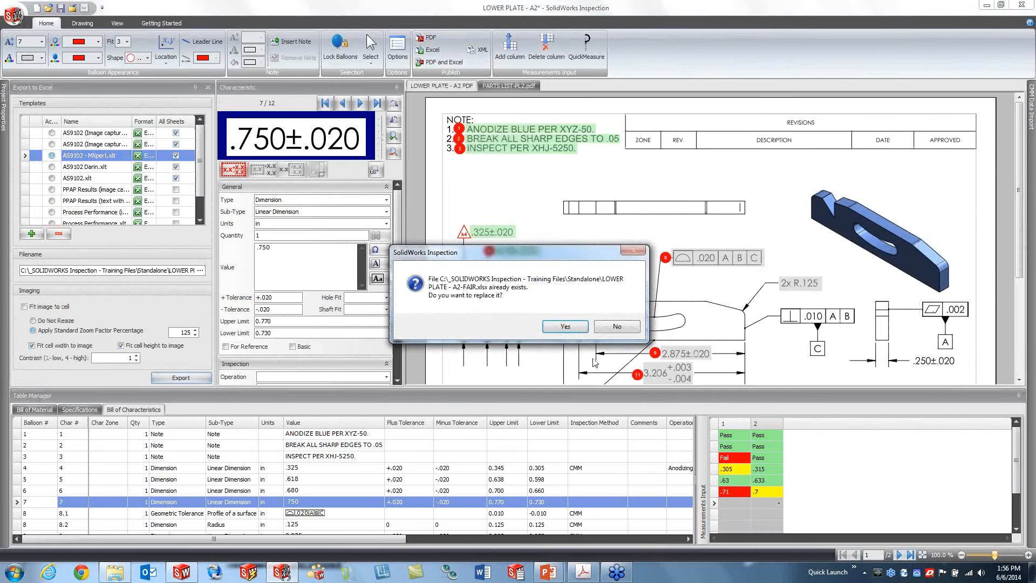
click(564, 326)
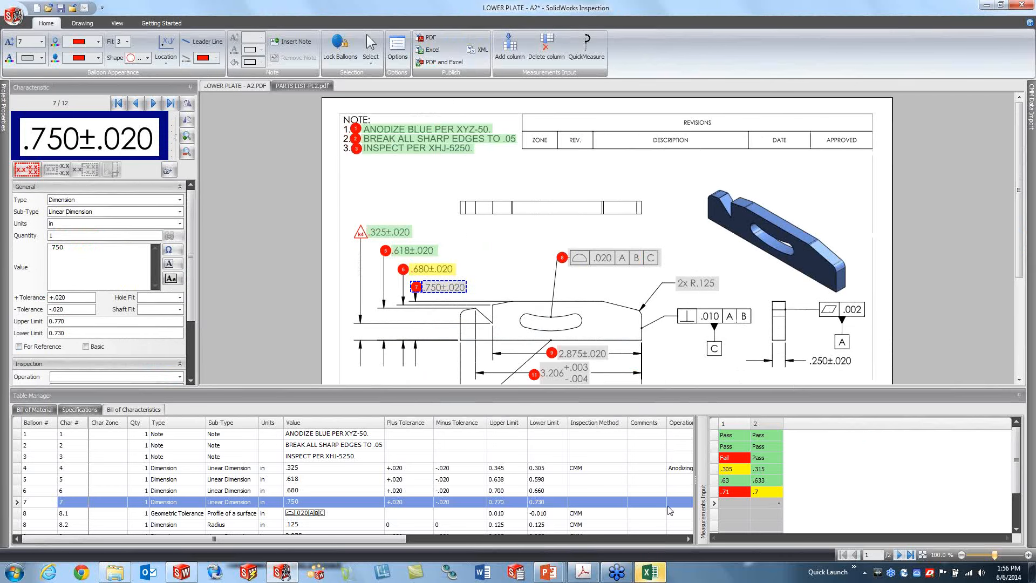
Switch to Excel, examine the color-coded results on Form3 of the exported report, and close the workbook
click(651, 571)
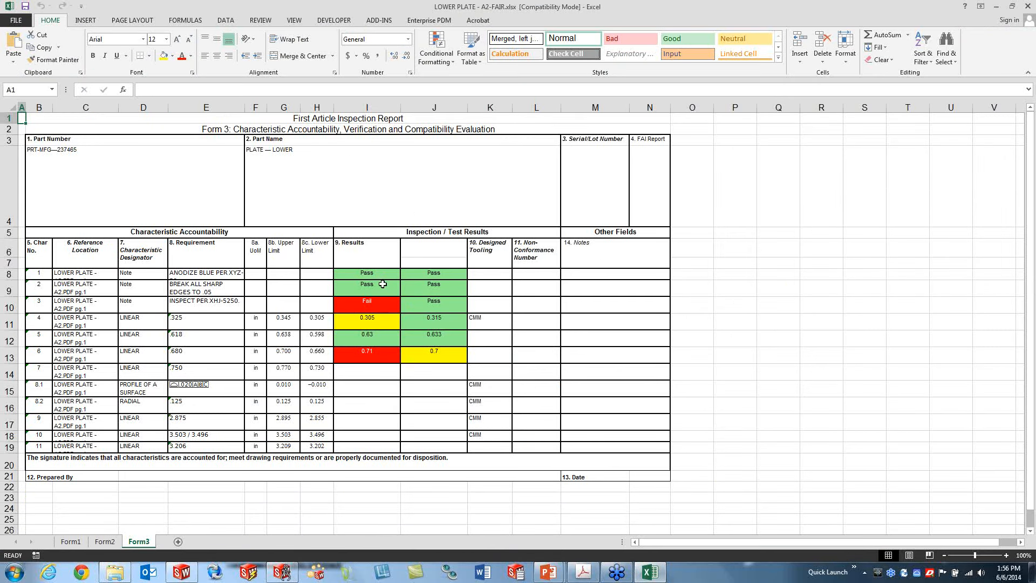
click(375, 274)
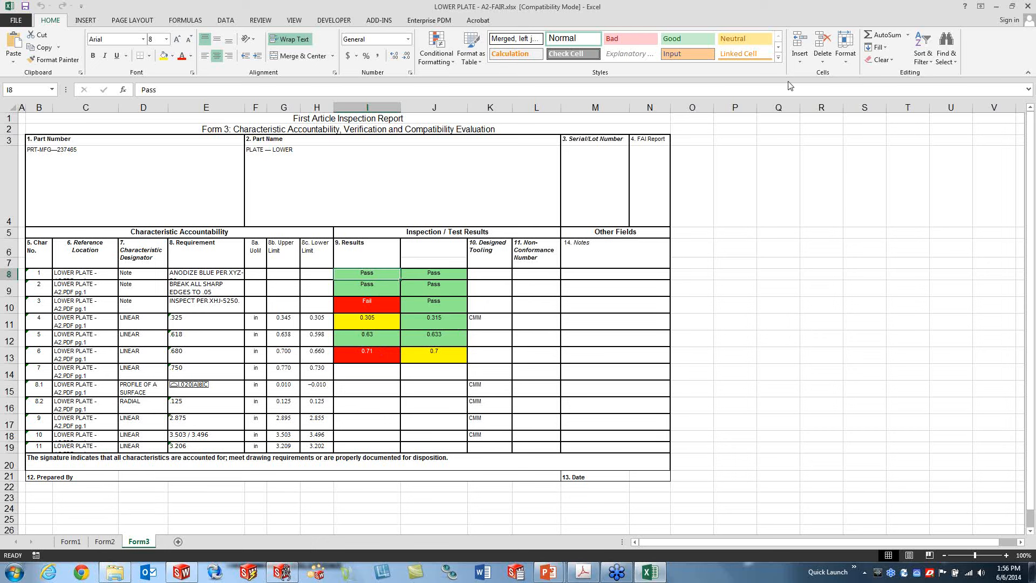
click(1029, 7)
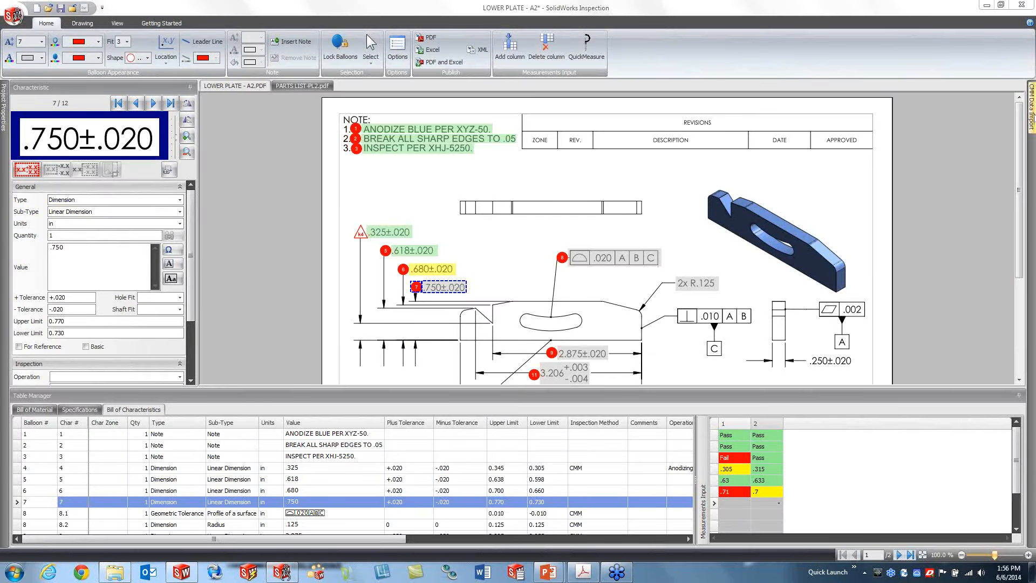
Show the CMM Data Import pane and keep it pinned open
click(1032, 108)
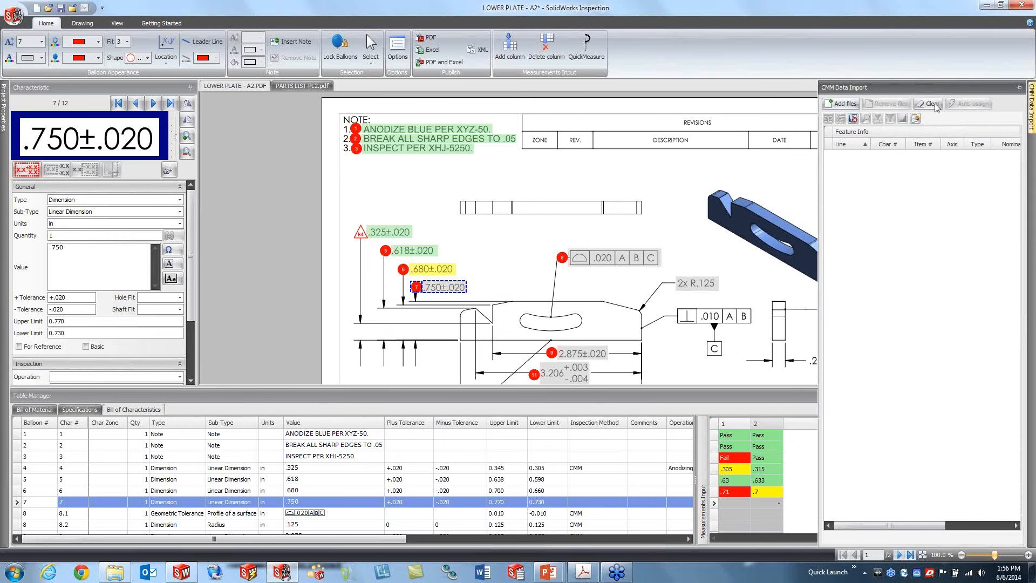
click(1019, 87)
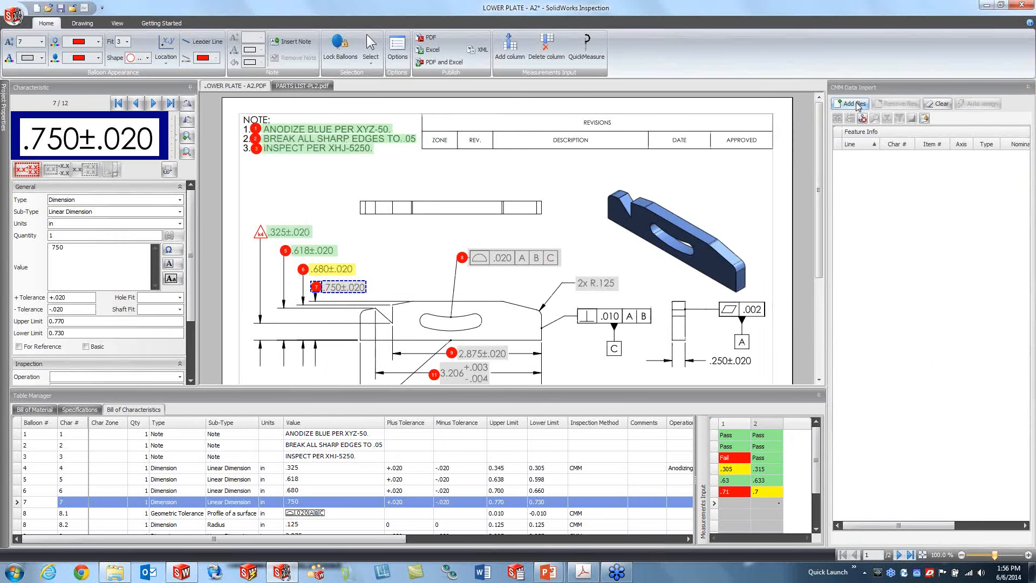
Review the CMM measurement data in PCDMIS C001.txt from the Standalone training folder and close the file
click(115, 572)
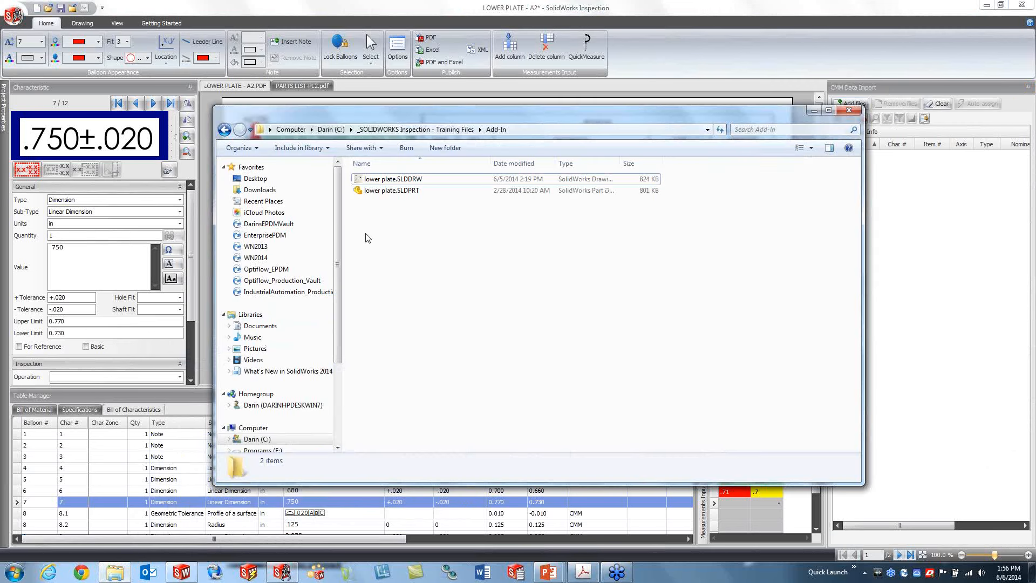
double_click(380, 190)
double_click(392, 249)
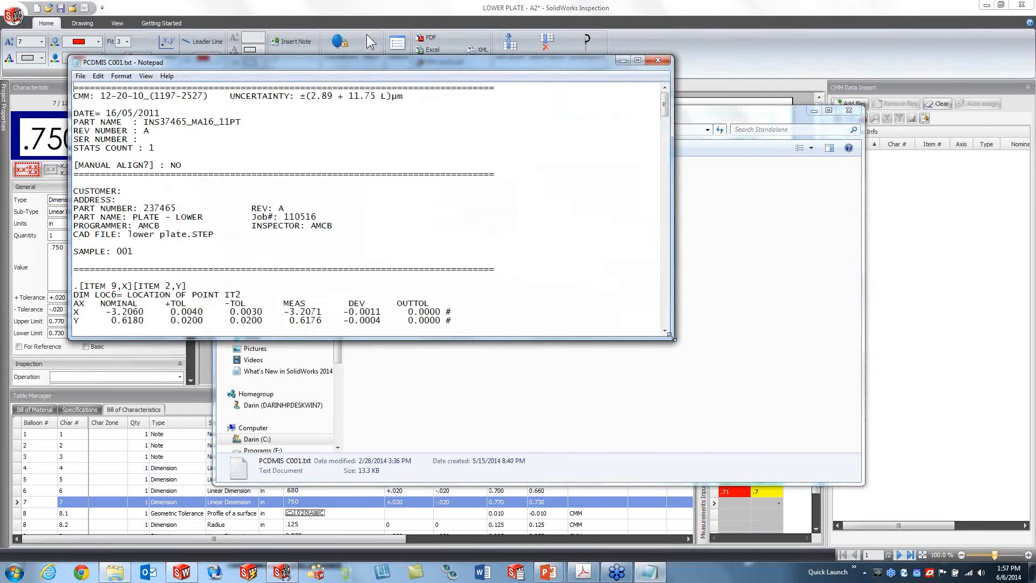
drag(672, 337, 749, 511)
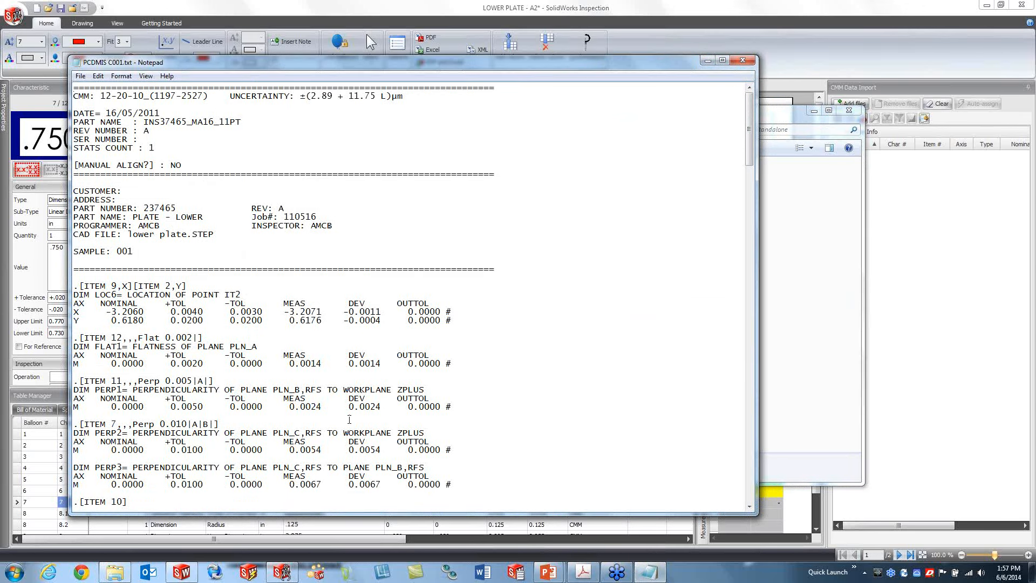
scroll(349, 419, down, 5)
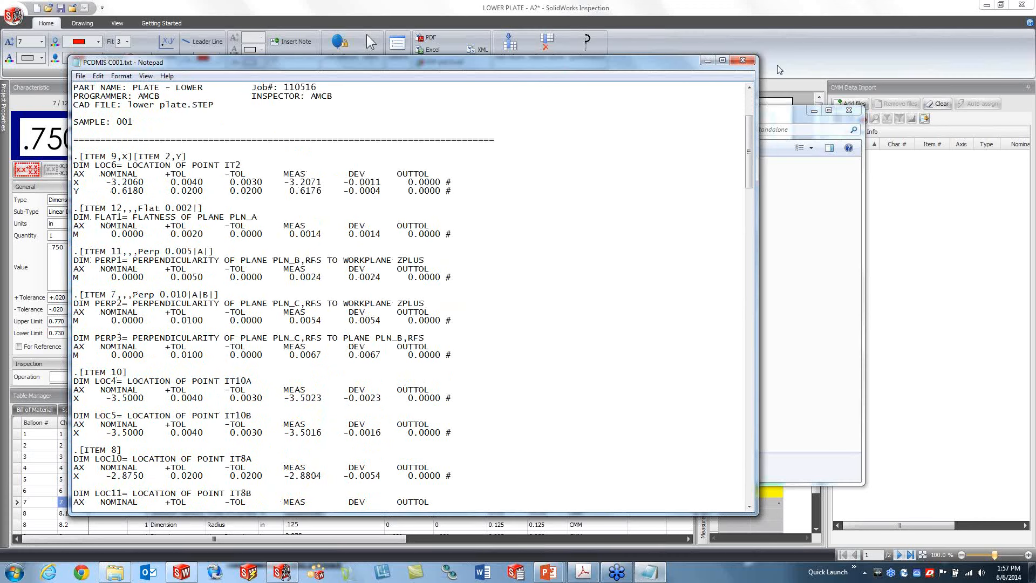
click(743, 60)
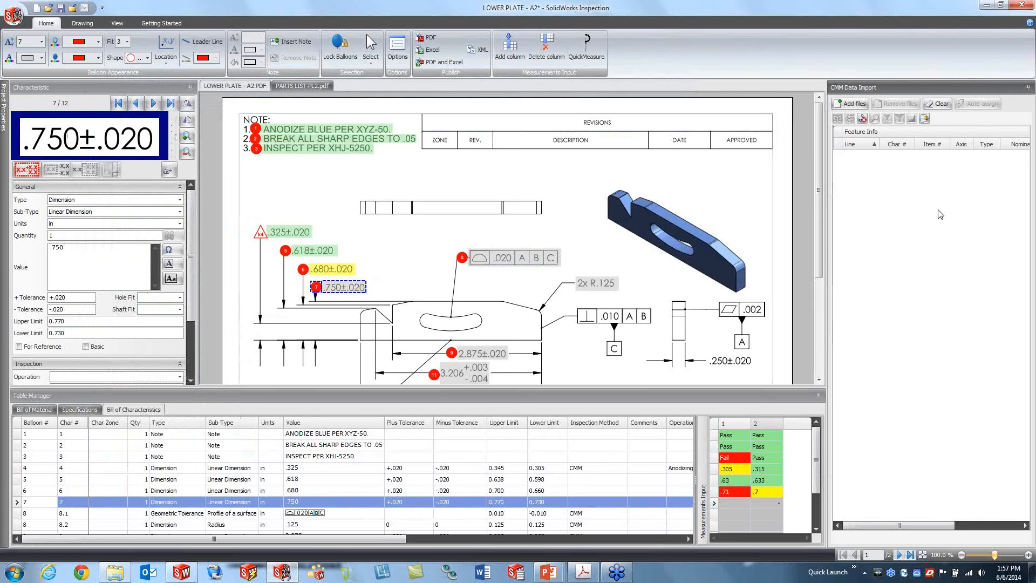
Import PCDMIS C001.txt, PCDMIS C002.txt and PCDMIS C003.txt as CMM data and widen the pane to show the nominal values
click(851, 104)
drag(267, 195, 193, 139)
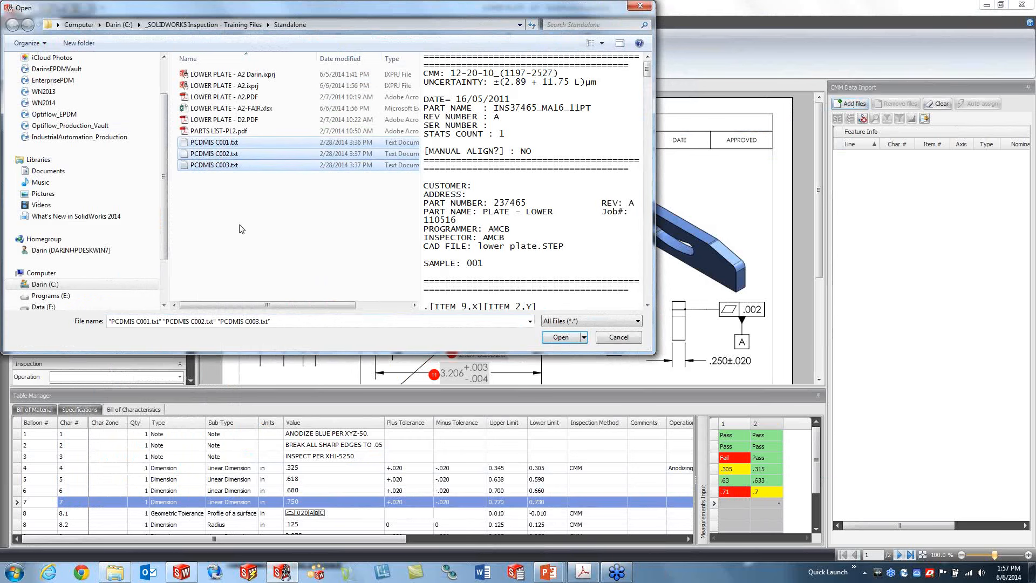
click(572, 338)
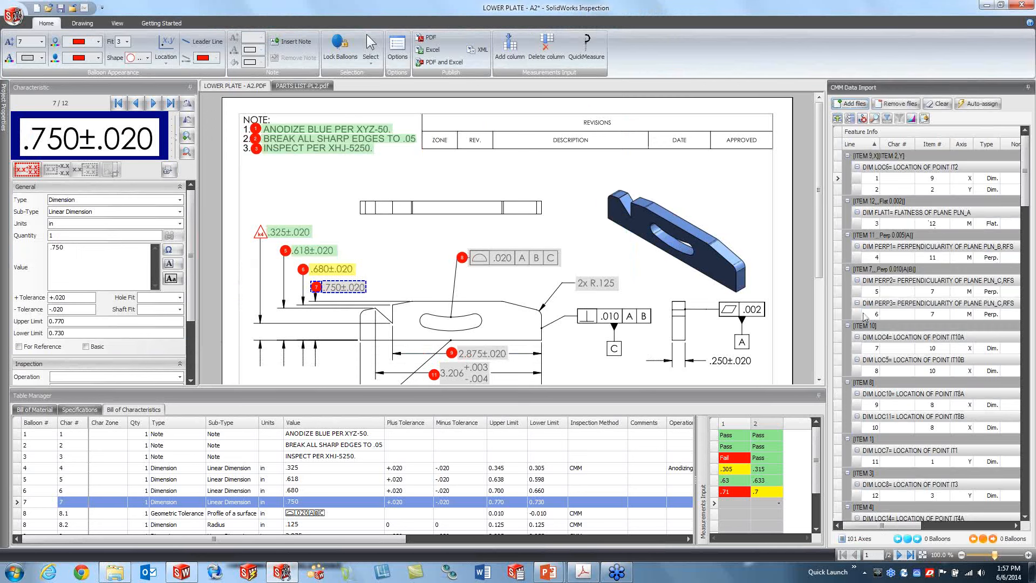
drag(828, 295, 774, 298)
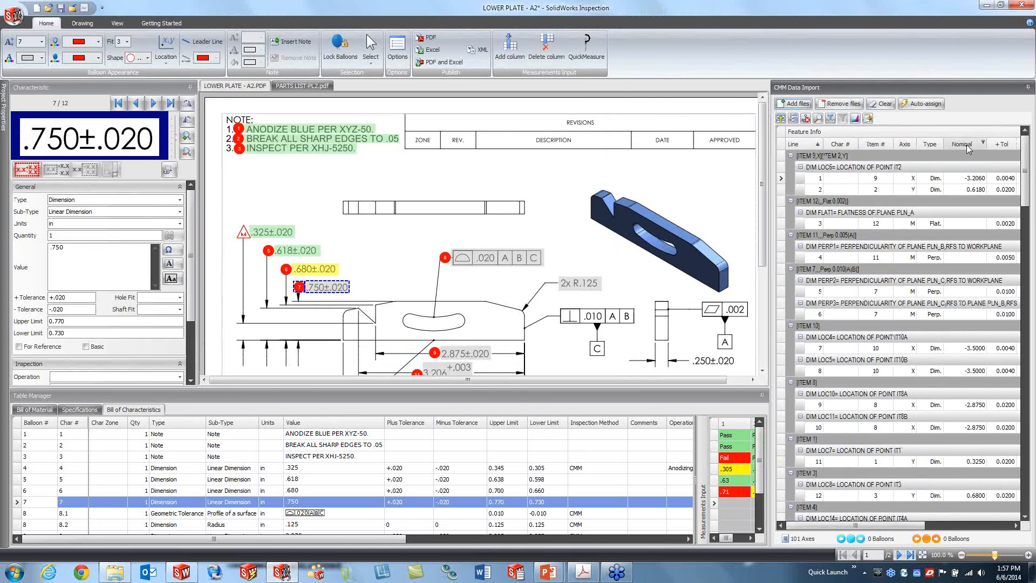
drag(890, 526, 837, 527)
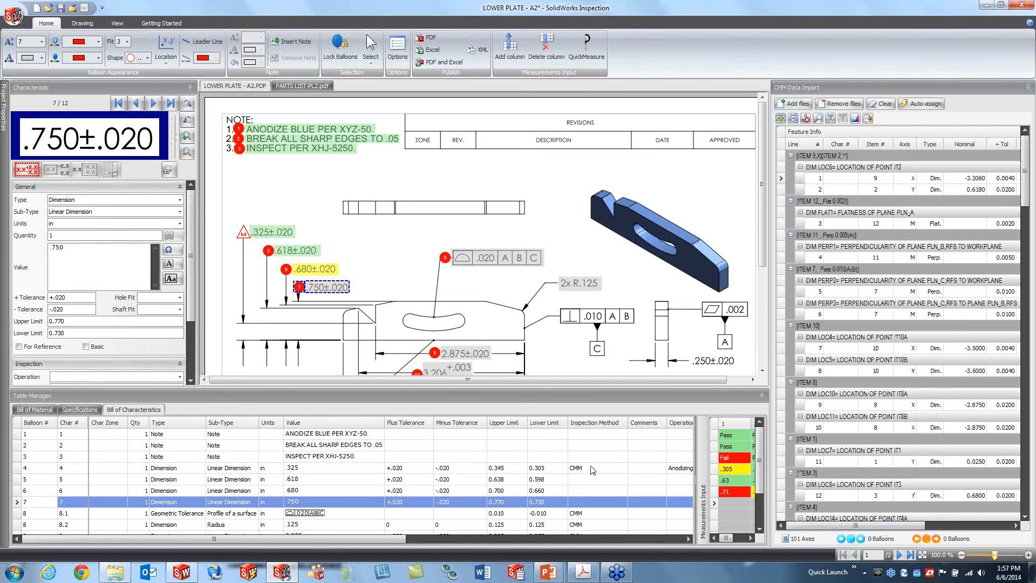
Auto-assign the CMM results by Item # only with exact matching, overwriting the existing results
click(923, 106)
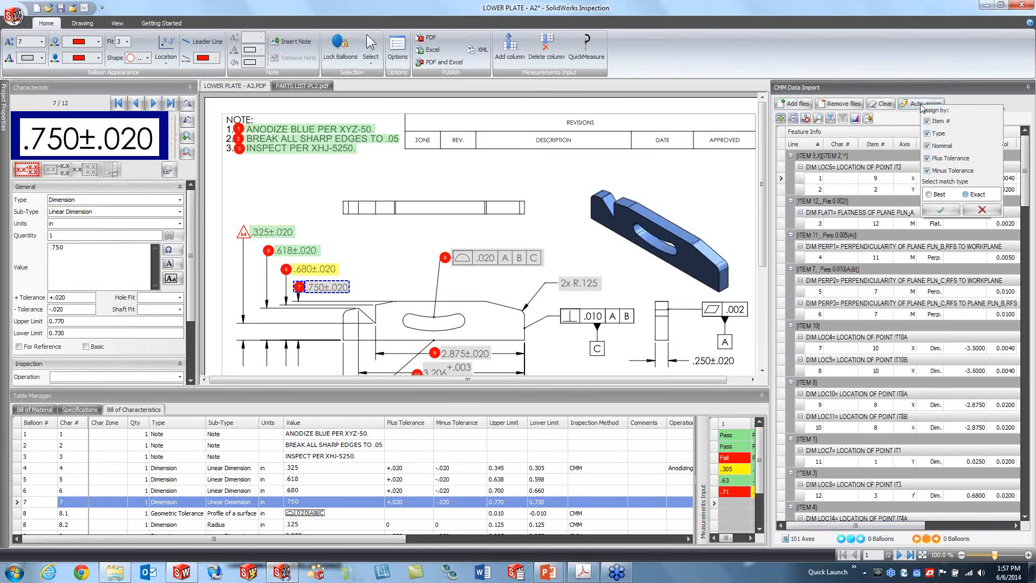
click(928, 134)
click(928, 146)
click(928, 158)
click(928, 171)
click(941, 210)
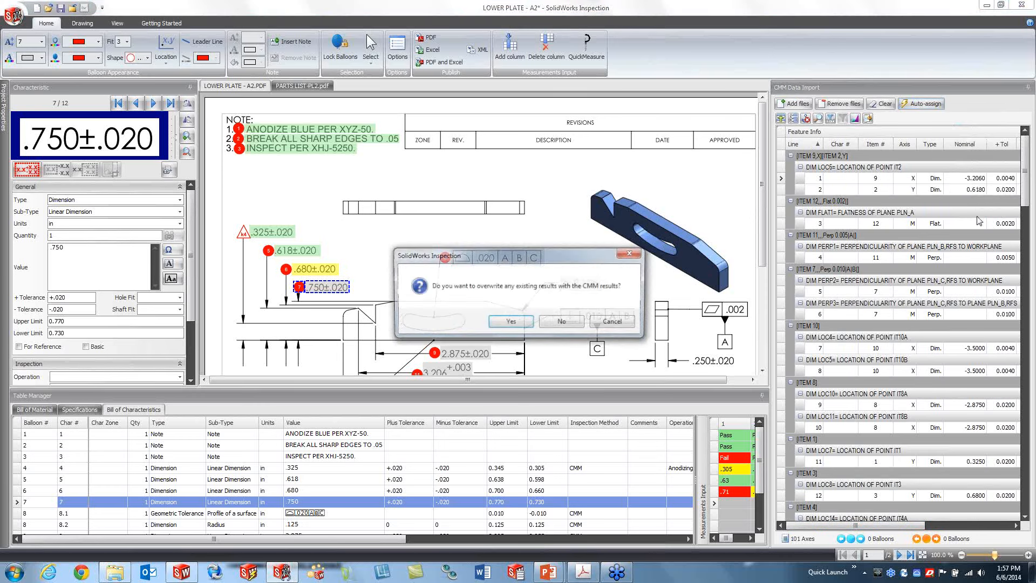
click(519, 324)
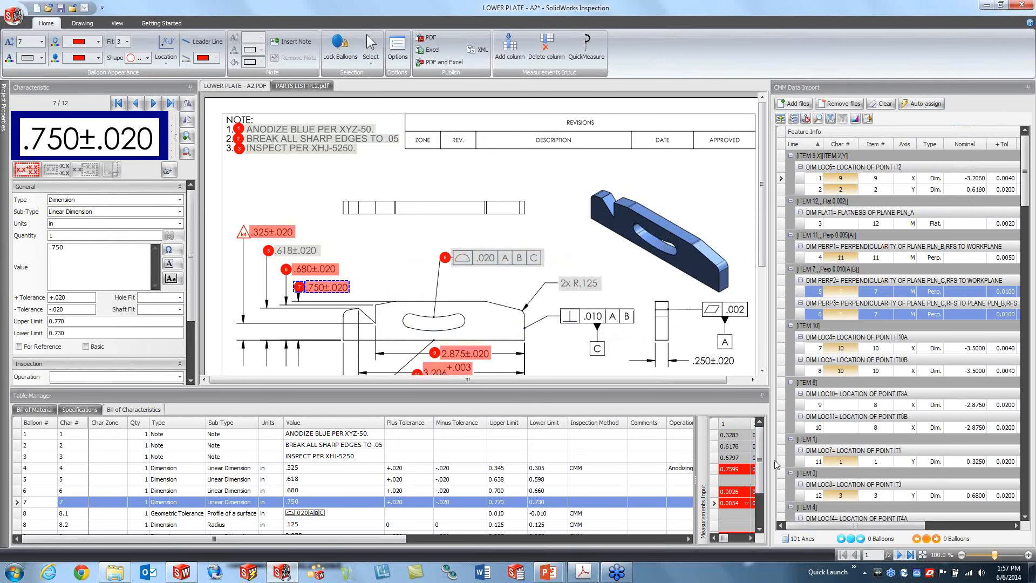
Narrow the CMM data pane and review the three measurement columns for all characteristics
drag(771, 459, 873, 459)
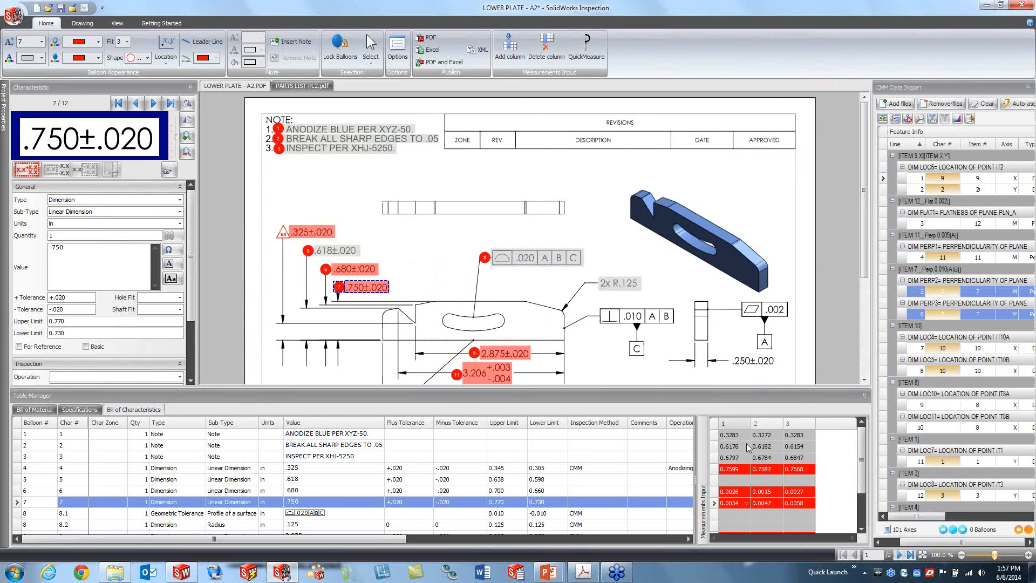
scroll(862, 458, down, 1)
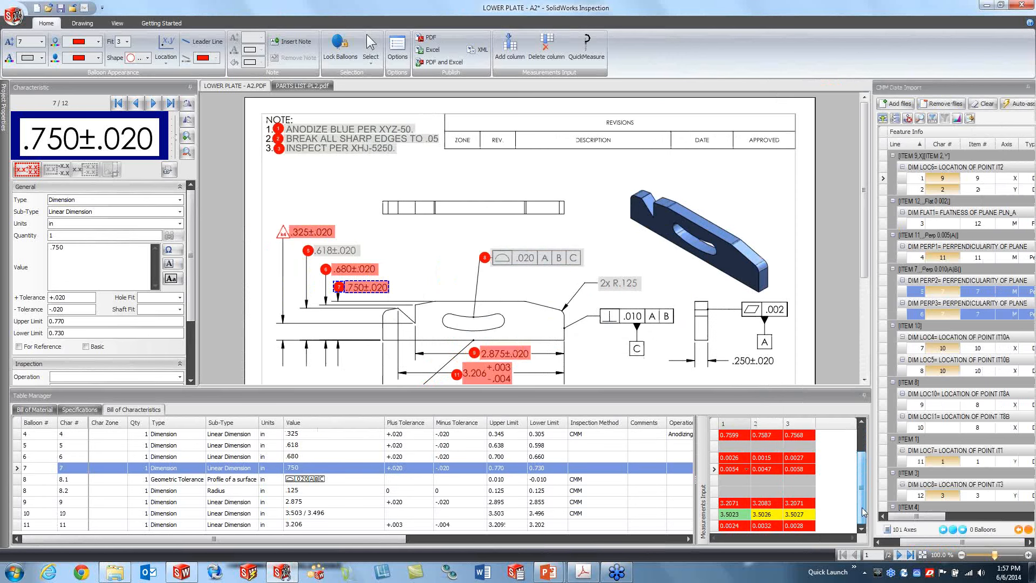
scroll(862, 498, up, 1)
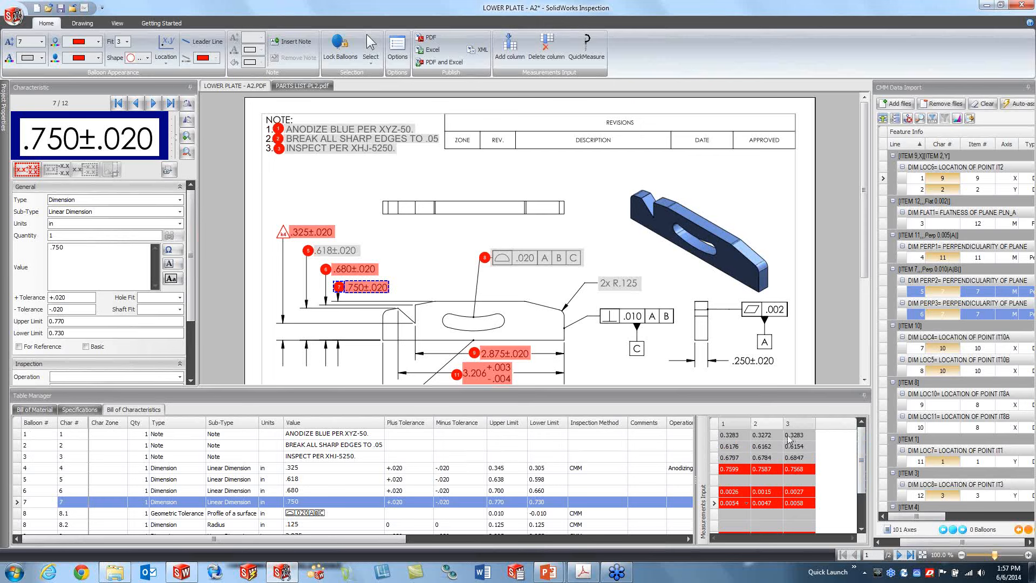
Auto-assign the CMM results by Type, Nominal, Plus Tolerance and Minus Tolerance with exact matching, overwriting existing results, and check the measurement columns
click(1017, 103)
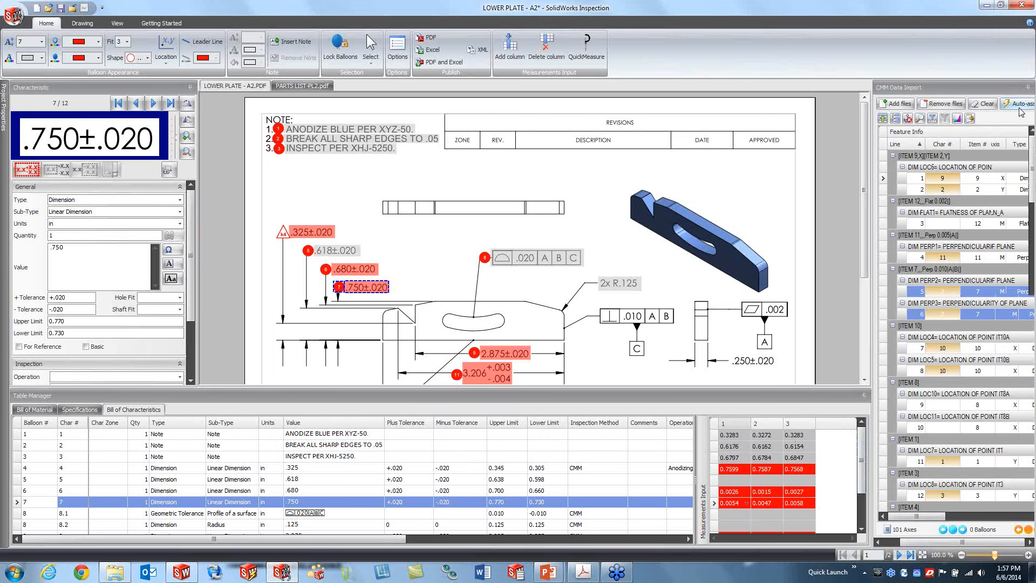
click(959, 124)
click(959, 137)
click(960, 149)
click(960, 162)
click(960, 174)
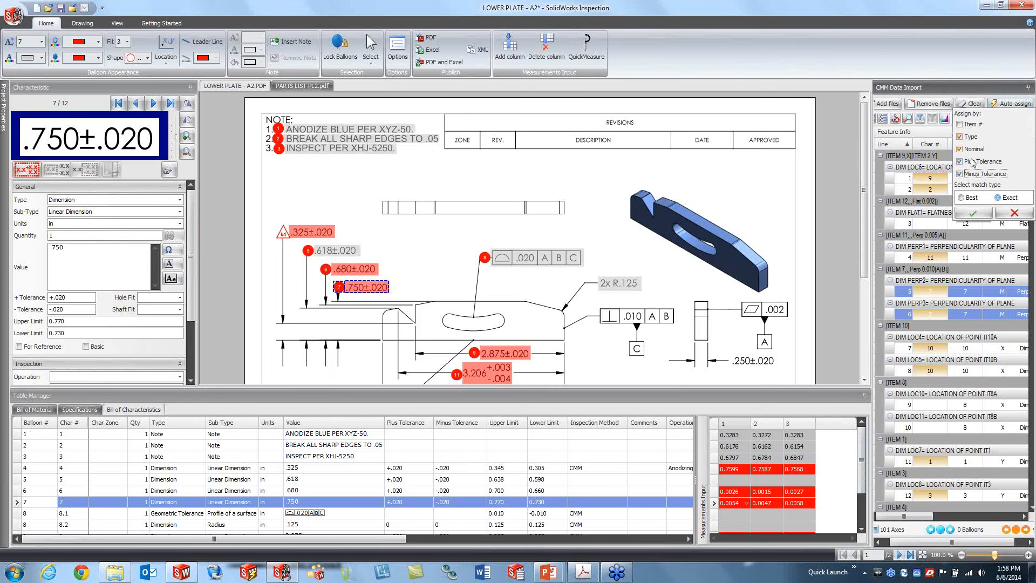
click(974, 214)
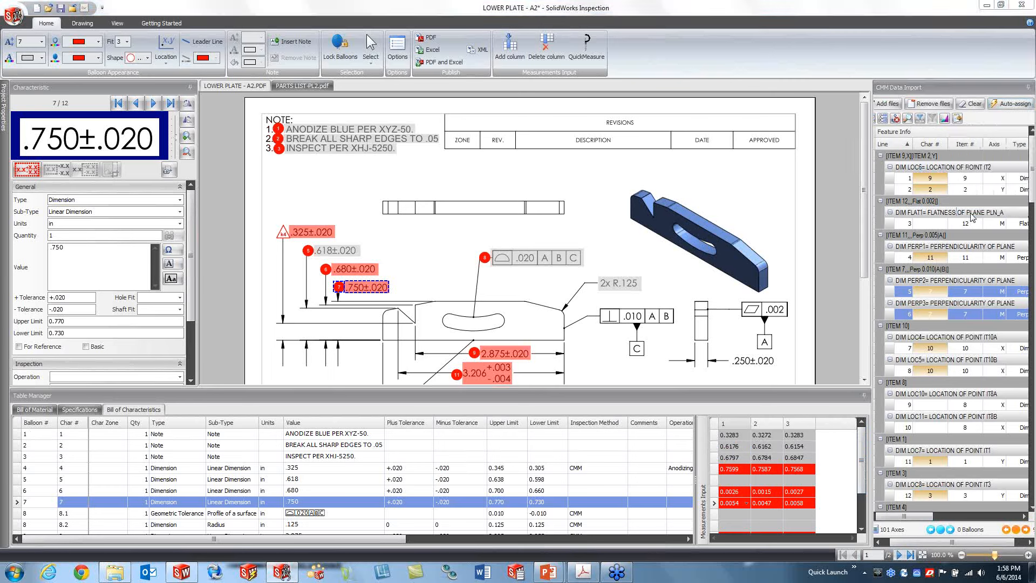
click(511, 327)
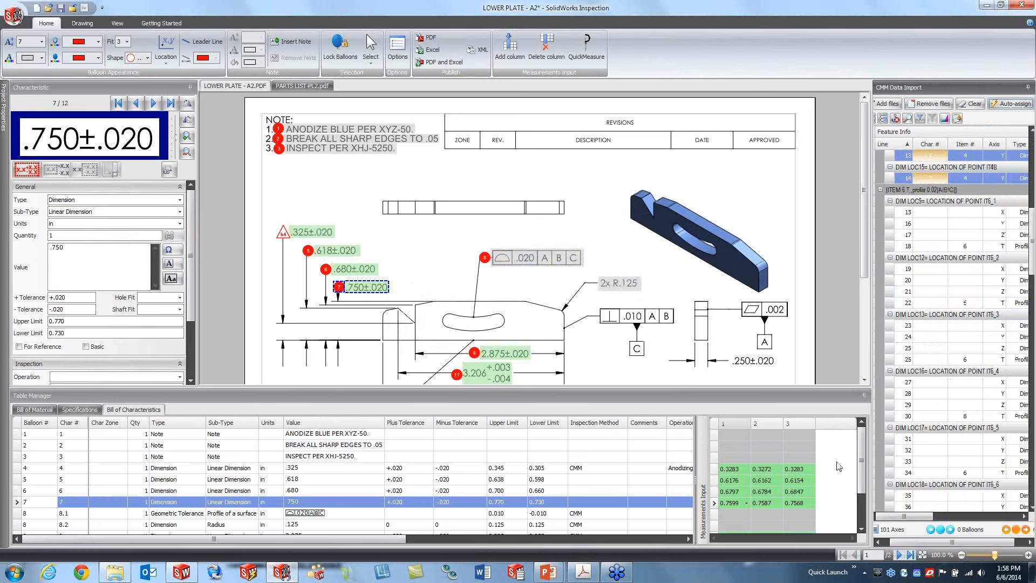
scroll(862, 478, down, 1)
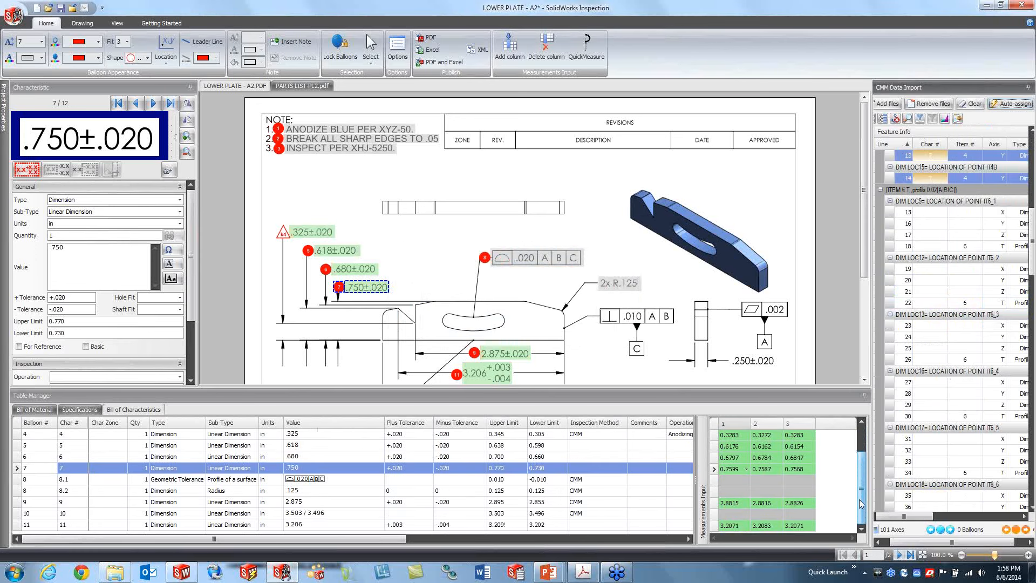
scroll(862, 486, up, 1)
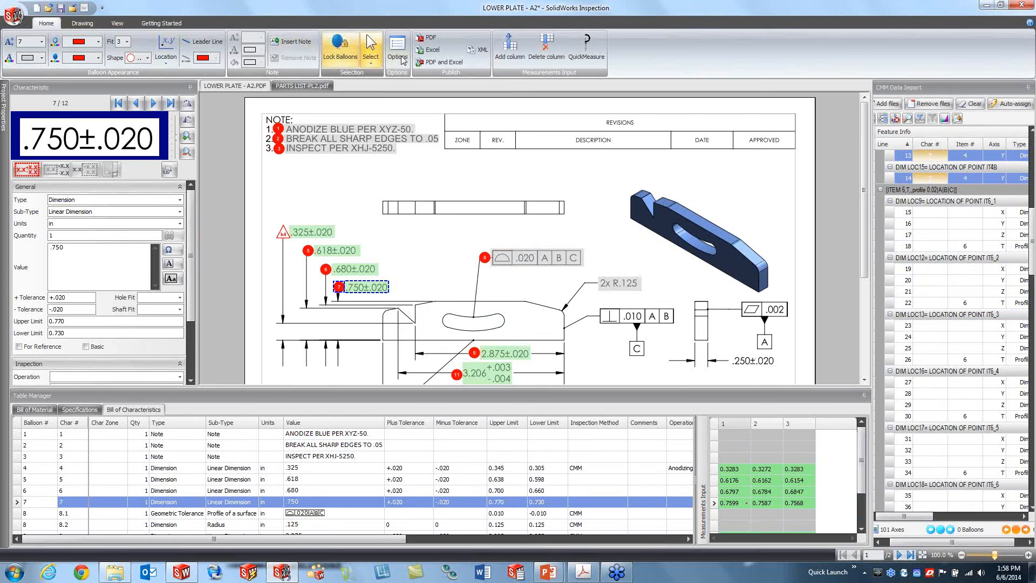
Export the CMM results to Excel with the AS9102 - MXpert.xlt template, replacing the previous report file
click(431, 49)
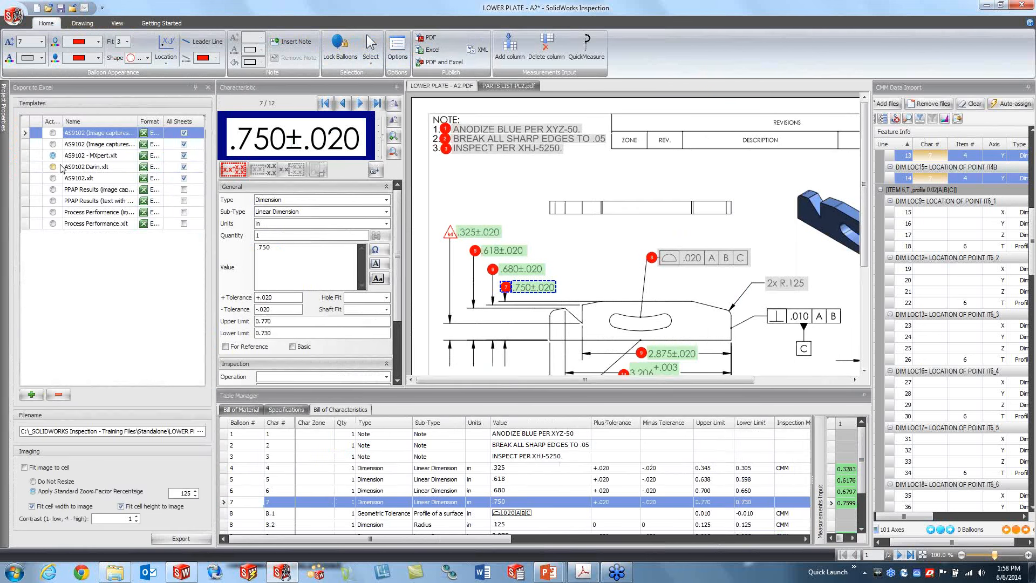
click(181, 538)
click(576, 327)
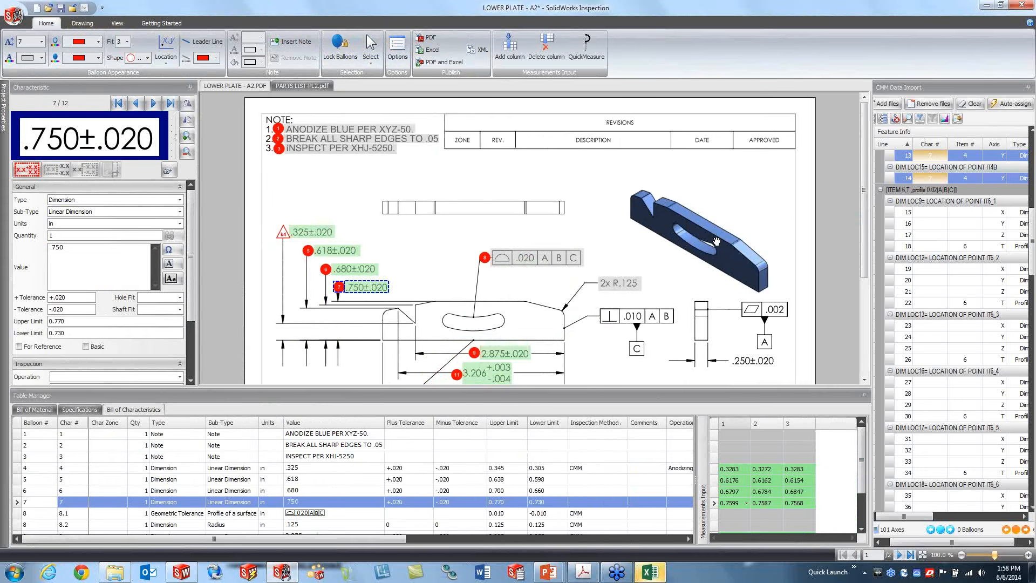
Switch to Excel, examine the three result columns on Form3, and close the workbook
click(652, 573)
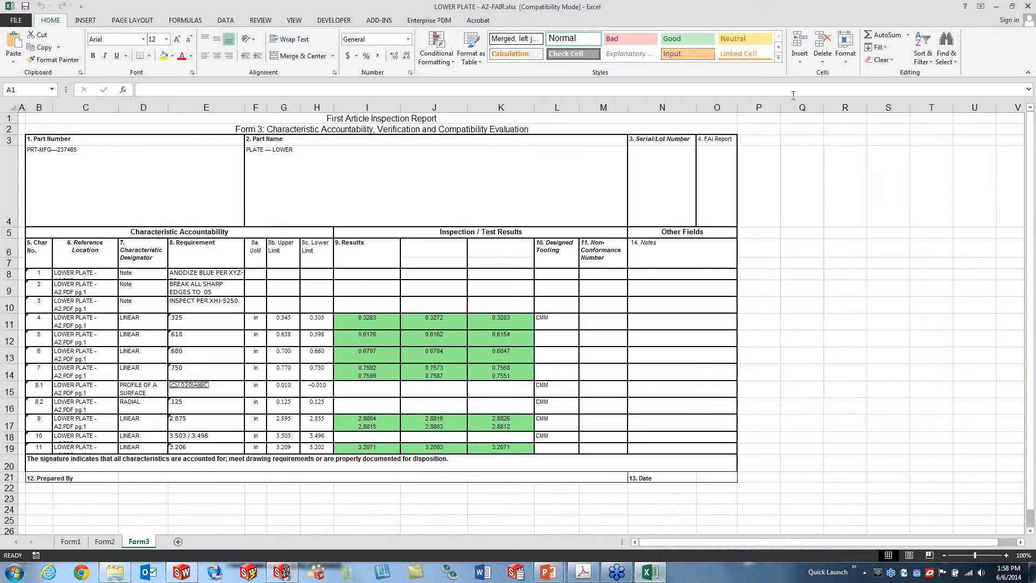
click(1027, 6)
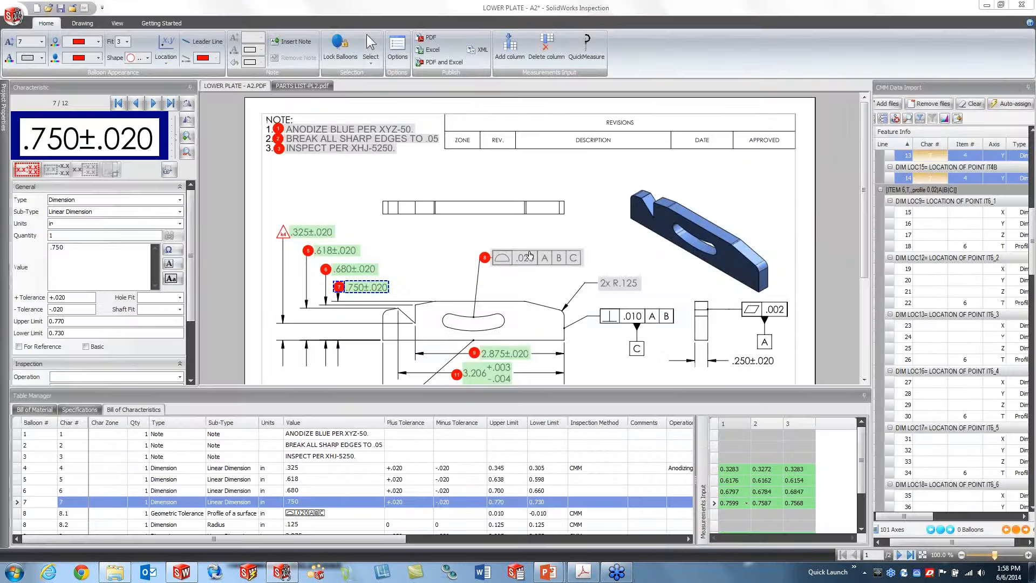
click(957, 120)
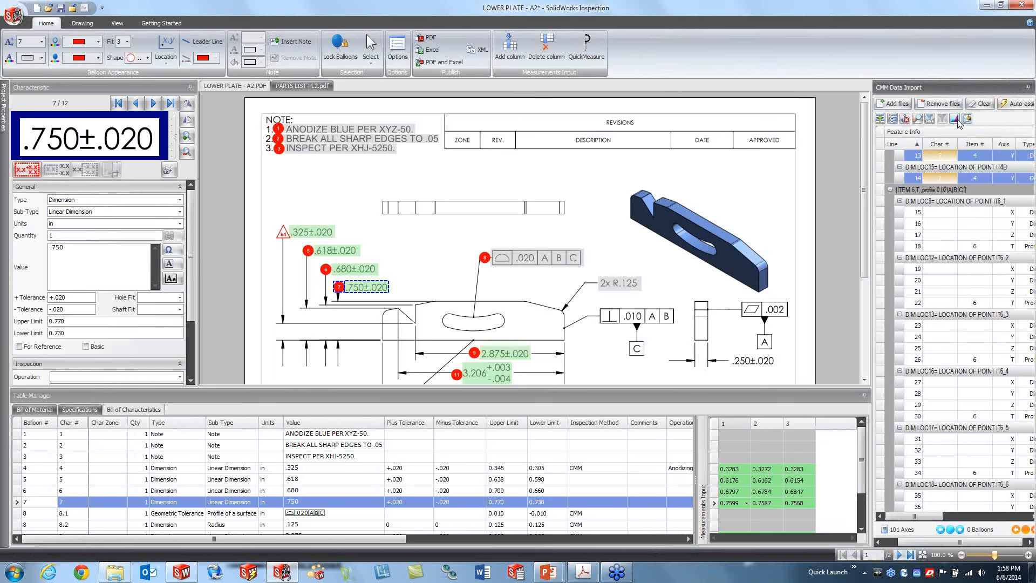
Review the available CMM import templates in the CMM settings, keeping PC-DMIS.xml, and cancel without changes
click(967, 120)
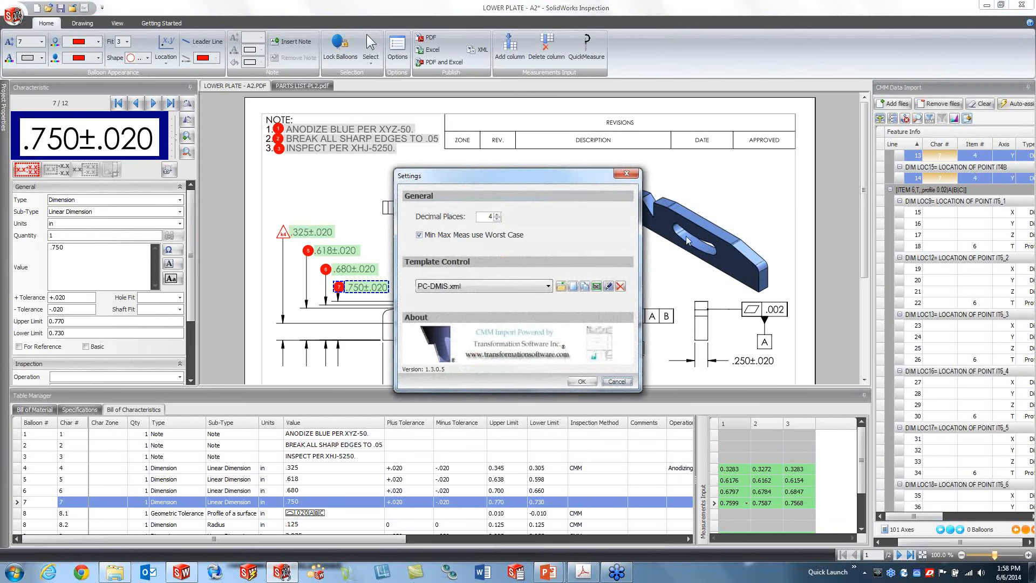
click(504, 286)
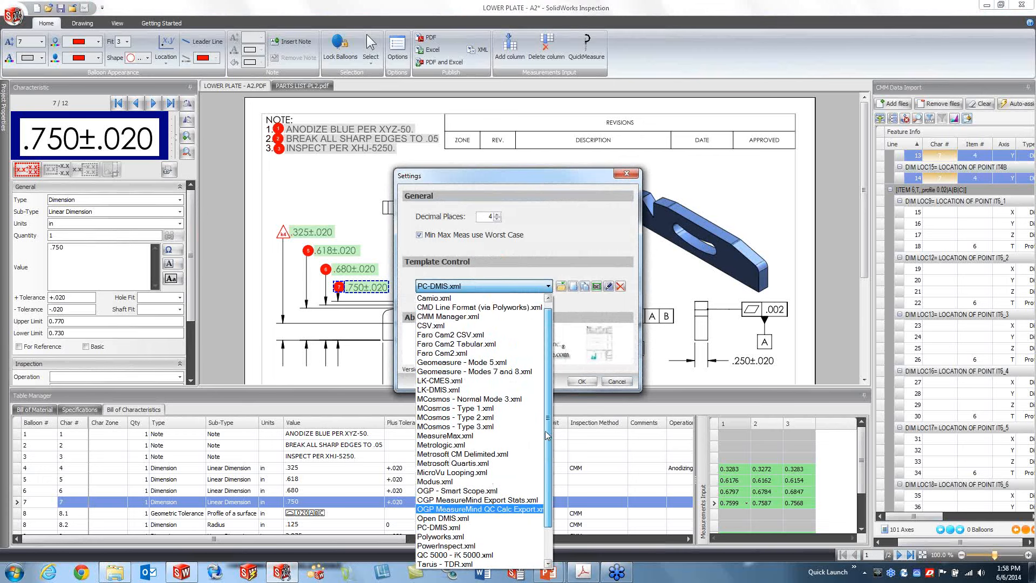
scroll(478, 323, up, 2)
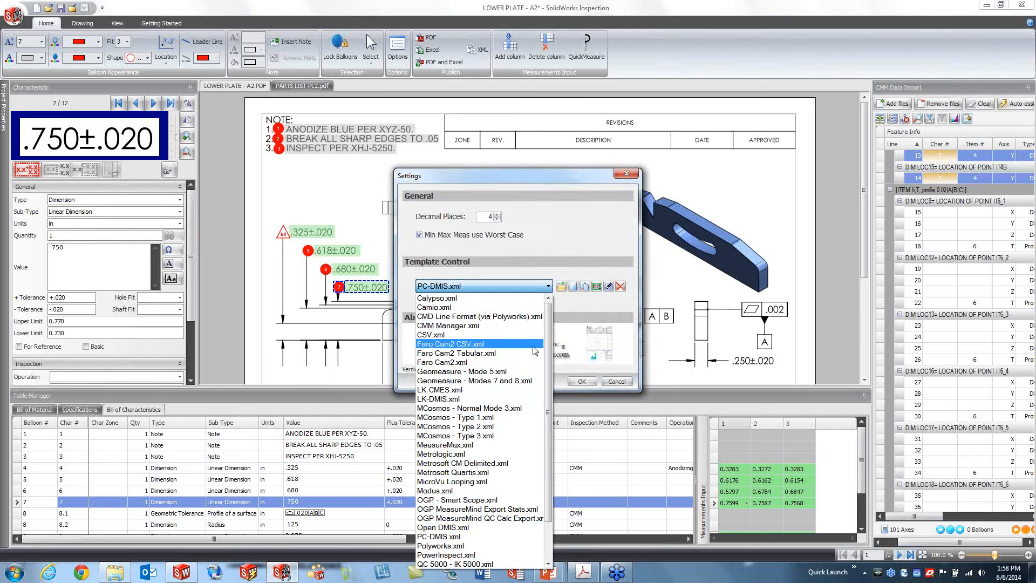
drag(549, 348, 551, 391)
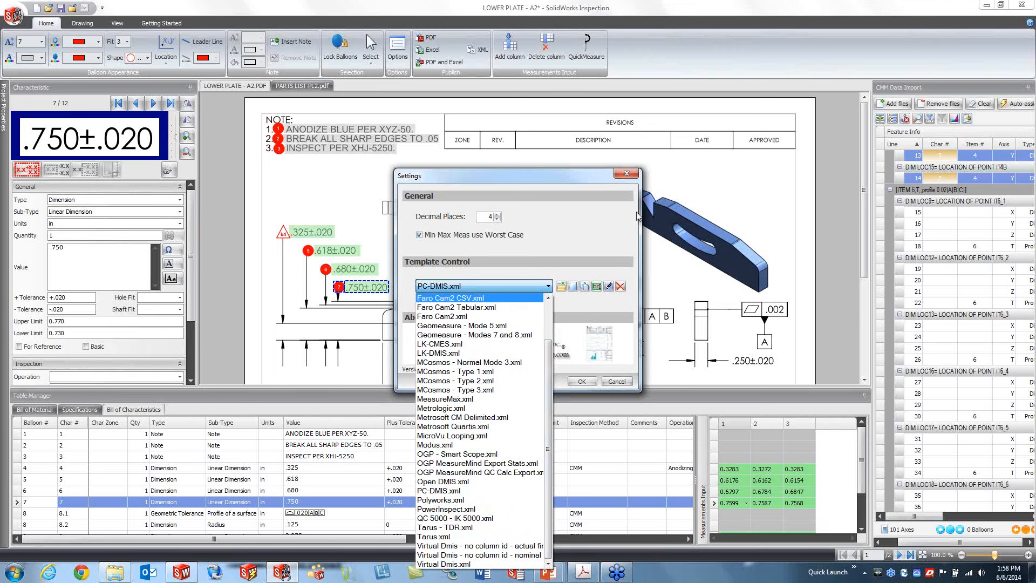
click(569, 236)
click(617, 381)
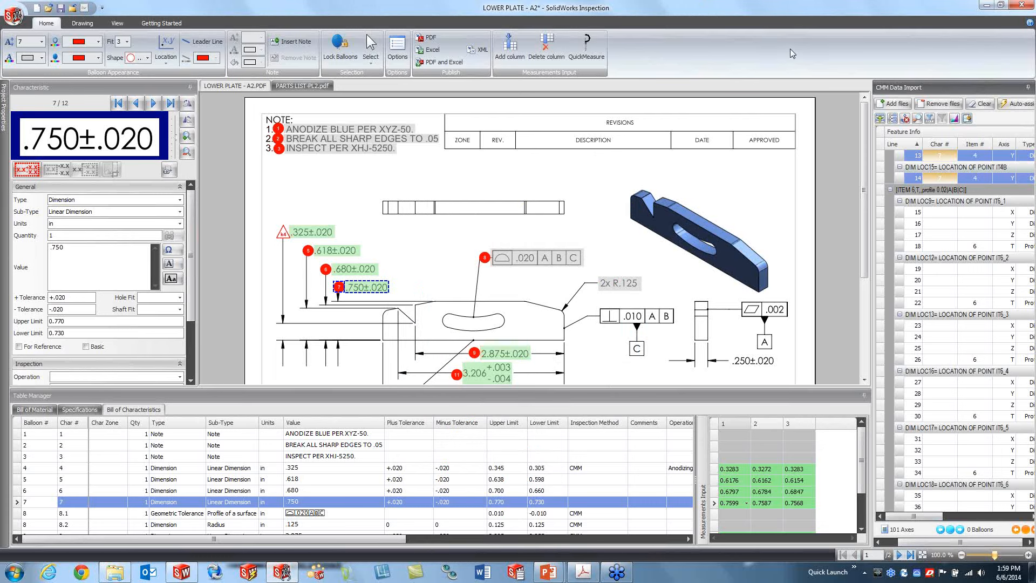
Switch to SOLIDWORKS and link the new inspection project's Part Number to the model's Number property, PRT-MFG-237465
click(986, 5)
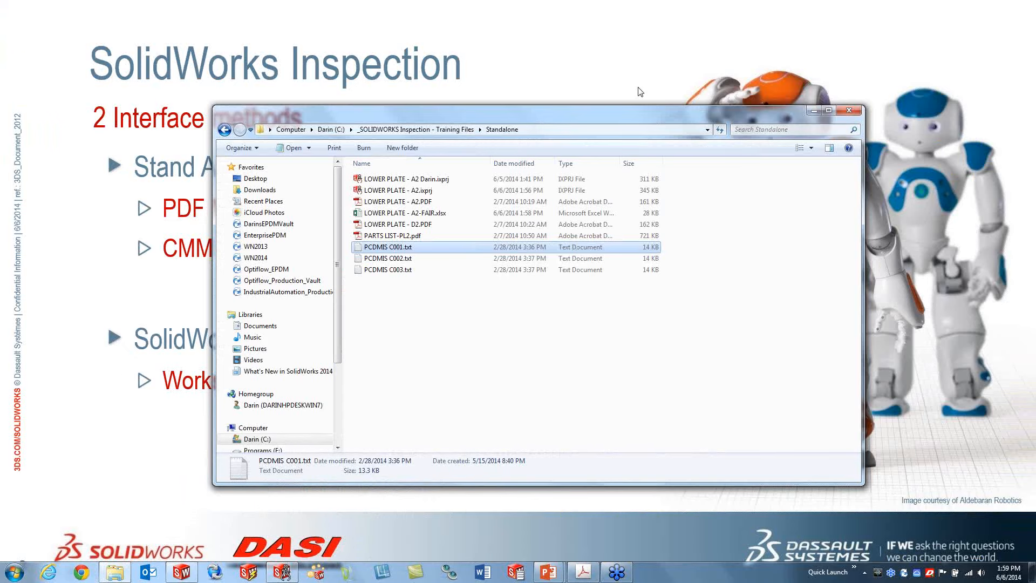
click(182, 571)
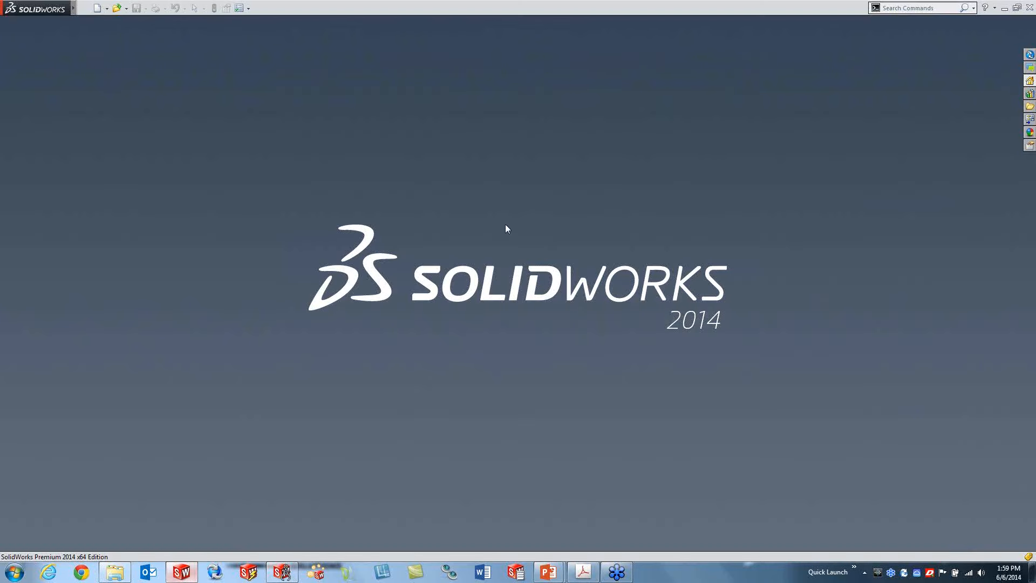
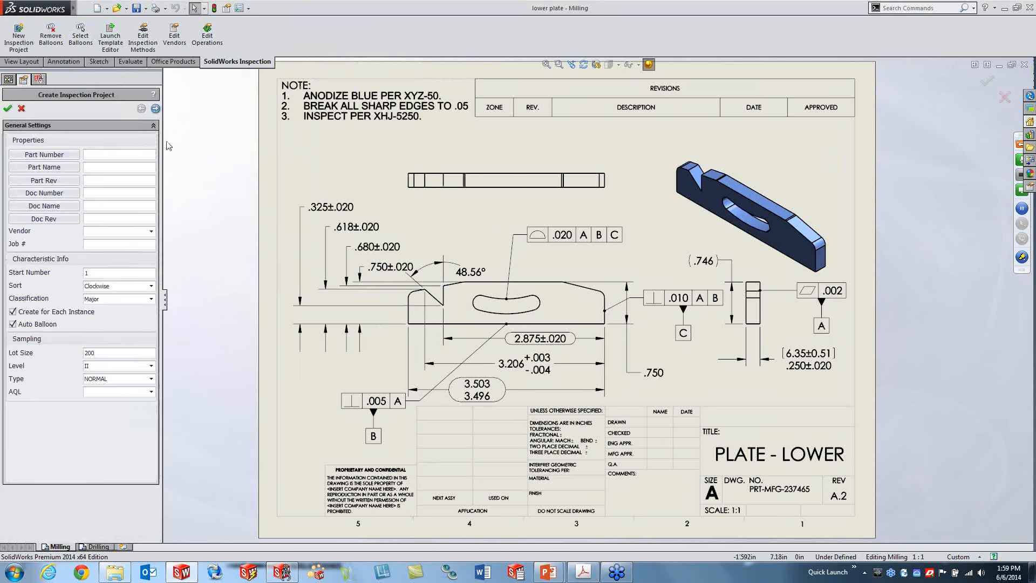
click(100, 154)
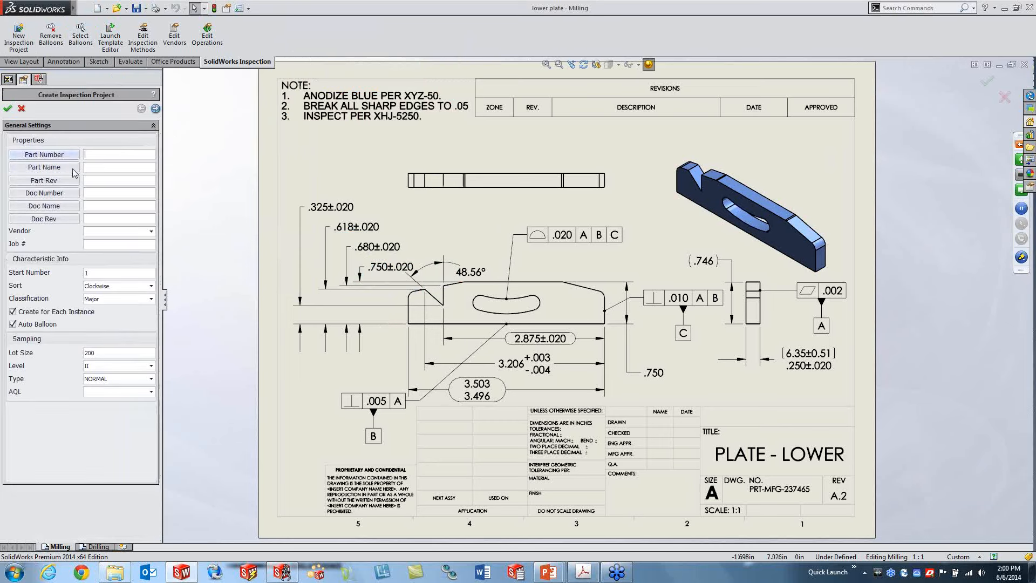
click(44, 155)
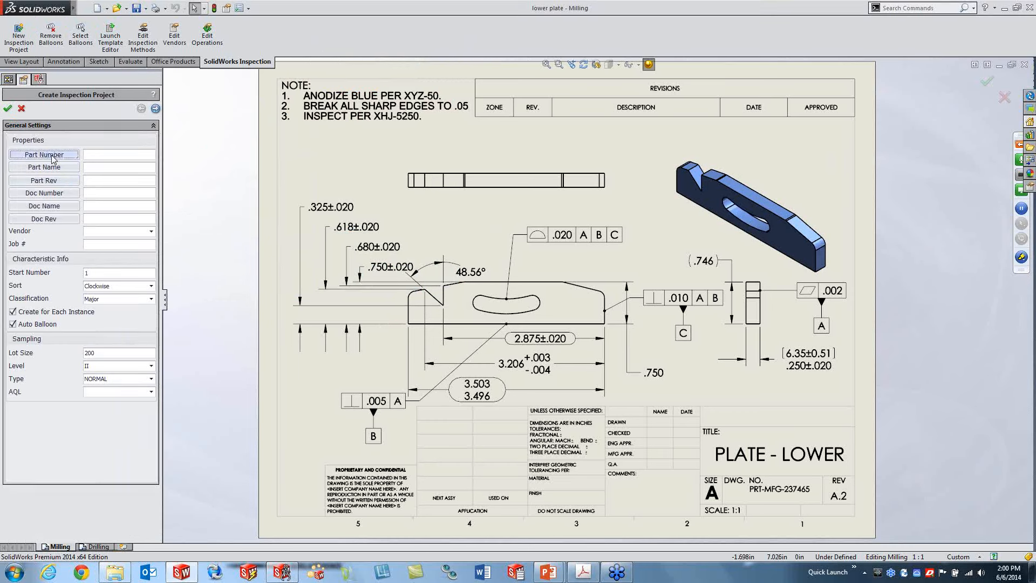
click(190, 57)
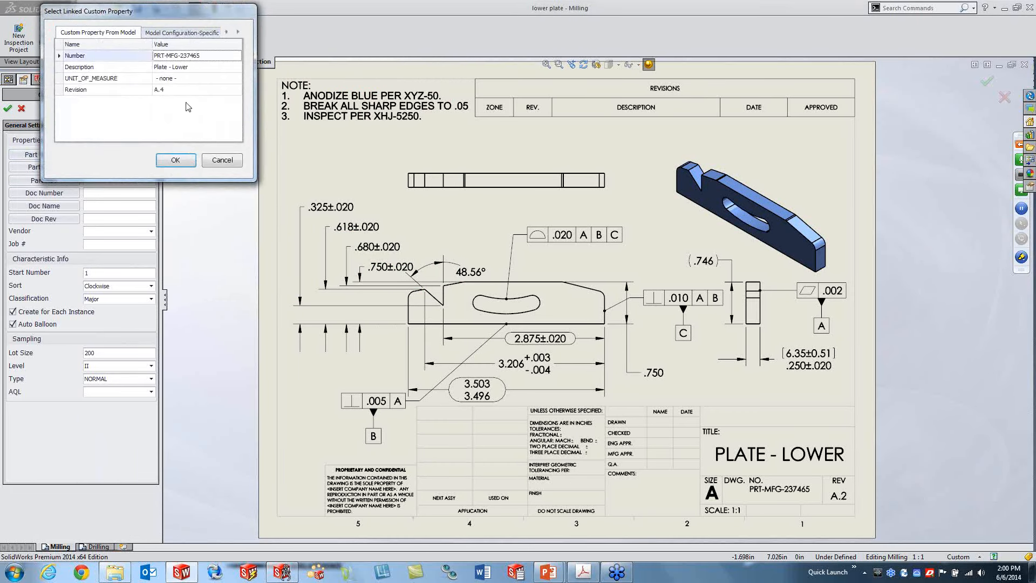
click(175, 160)
Link the Part Name to the model's Description property, Plate - Lower, and the Part Rev to its Revision property, A.4
click(76, 167)
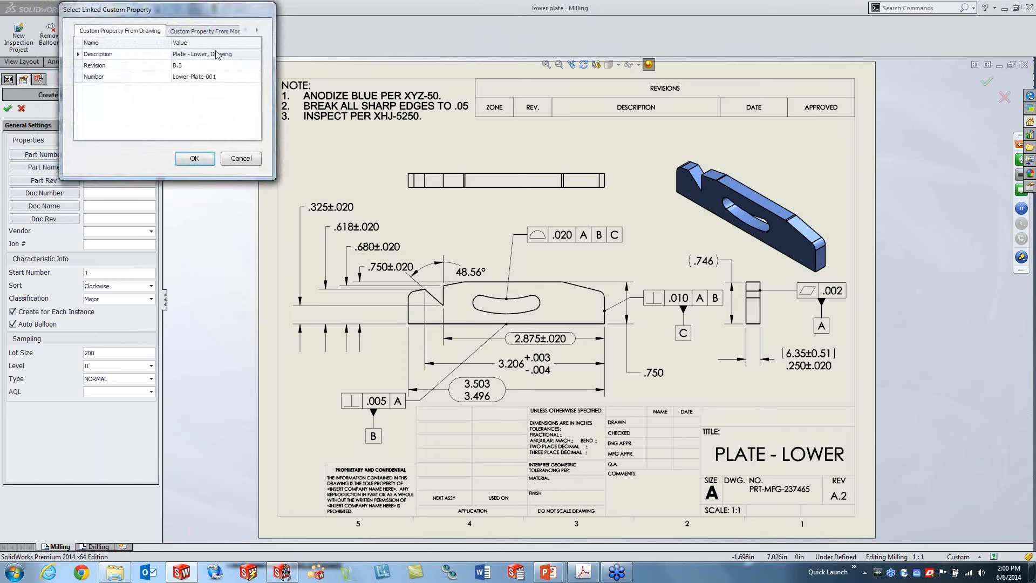
click(190, 66)
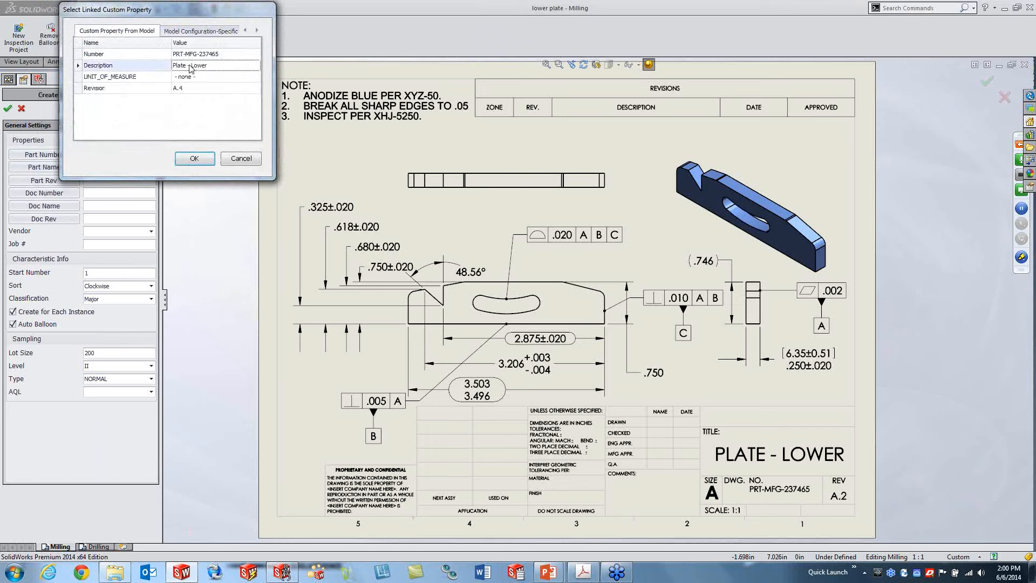
click(194, 158)
click(56, 181)
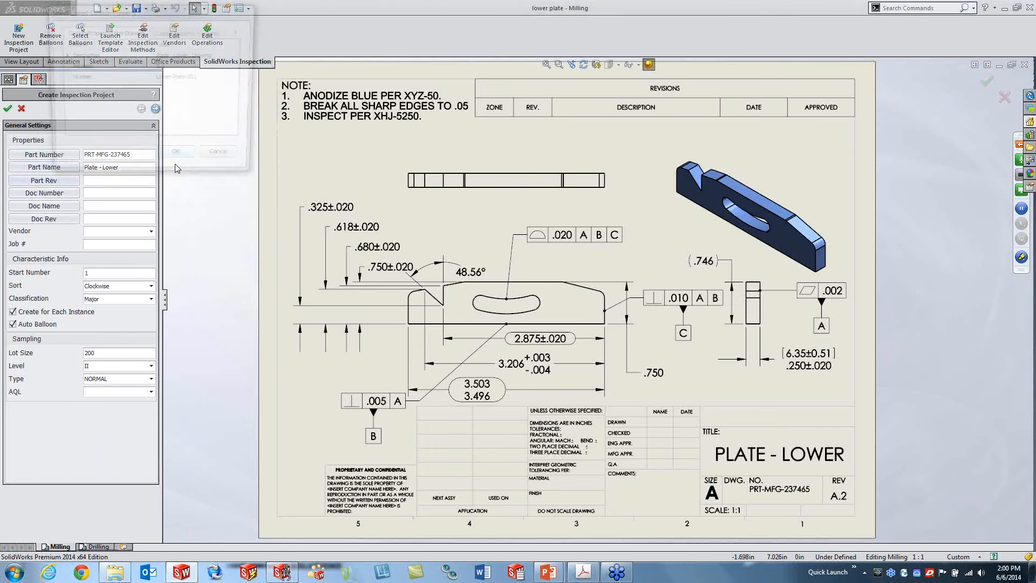
click(174, 90)
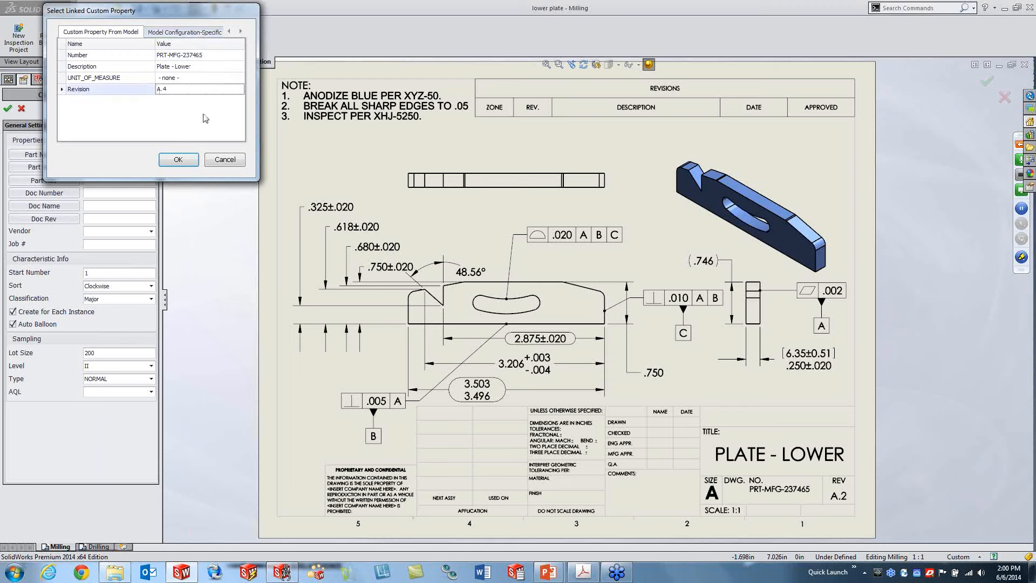
click(178, 159)
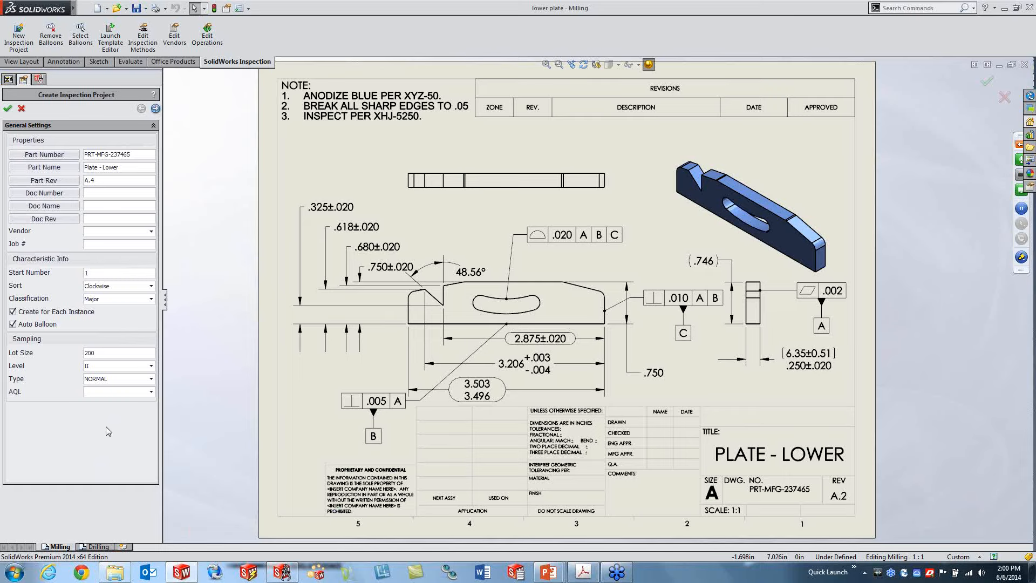
Set the AQL sampling value of the inspection project to 1.0
click(151, 391)
drag(151, 407, 152, 429)
click(92, 438)
click(108, 420)
Switch to the SOLIDWORKS Inspection technical PDF in Acrobat, read the AQL explanation and sampling tables, and minimize it
click(583, 572)
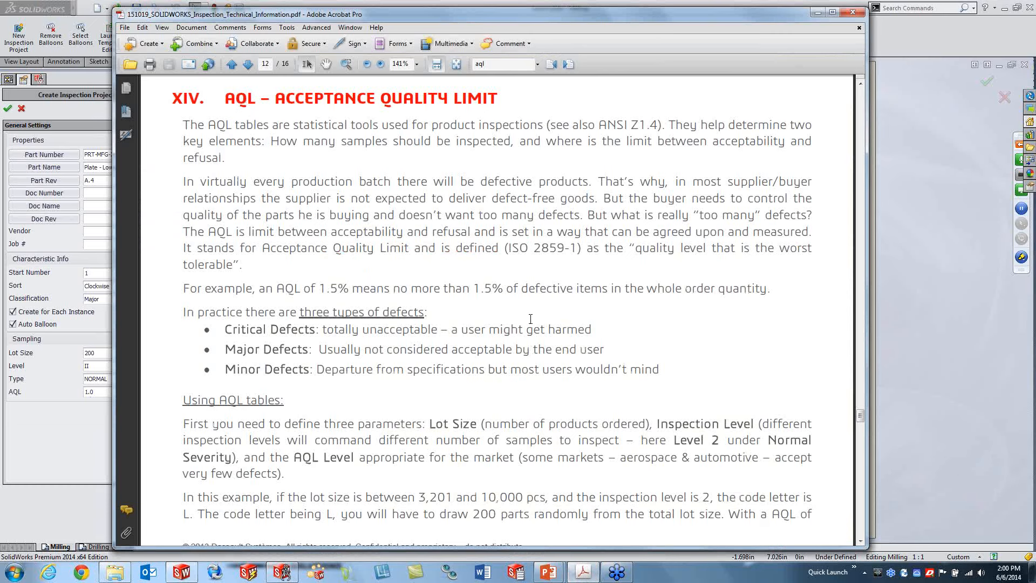
scroll(531, 319, down, 10)
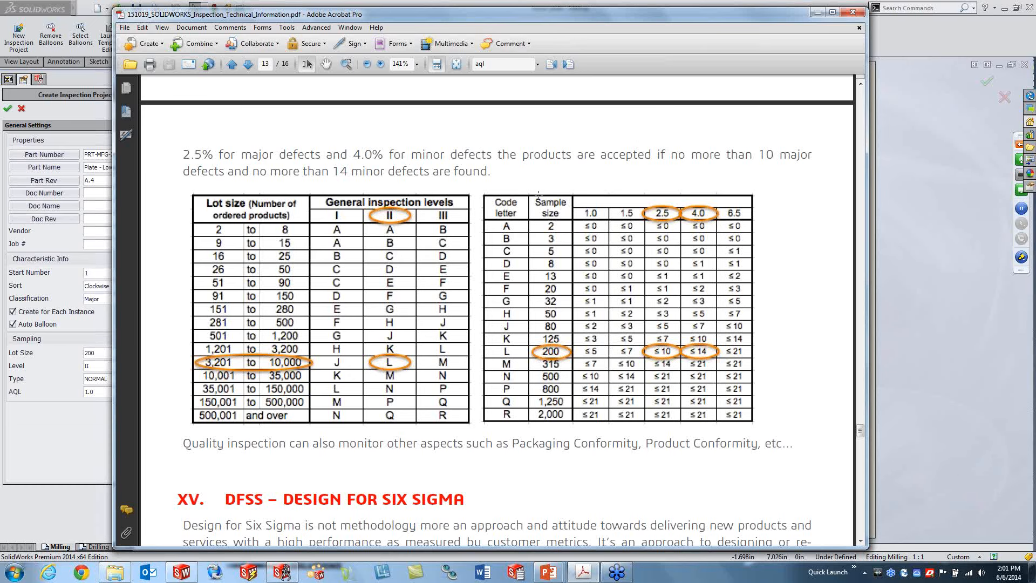
scroll(539, 194, up, 12)
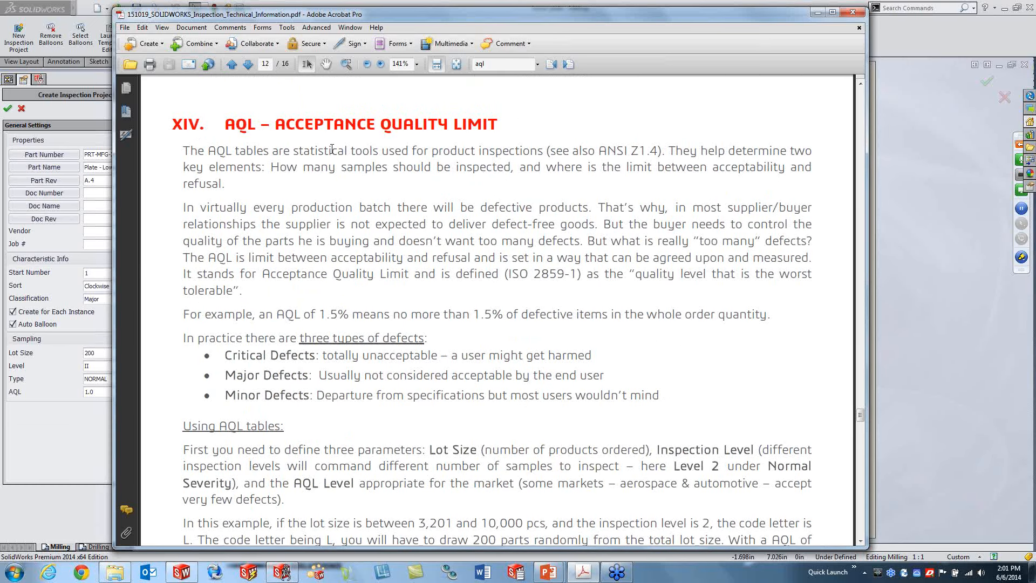
click(818, 12)
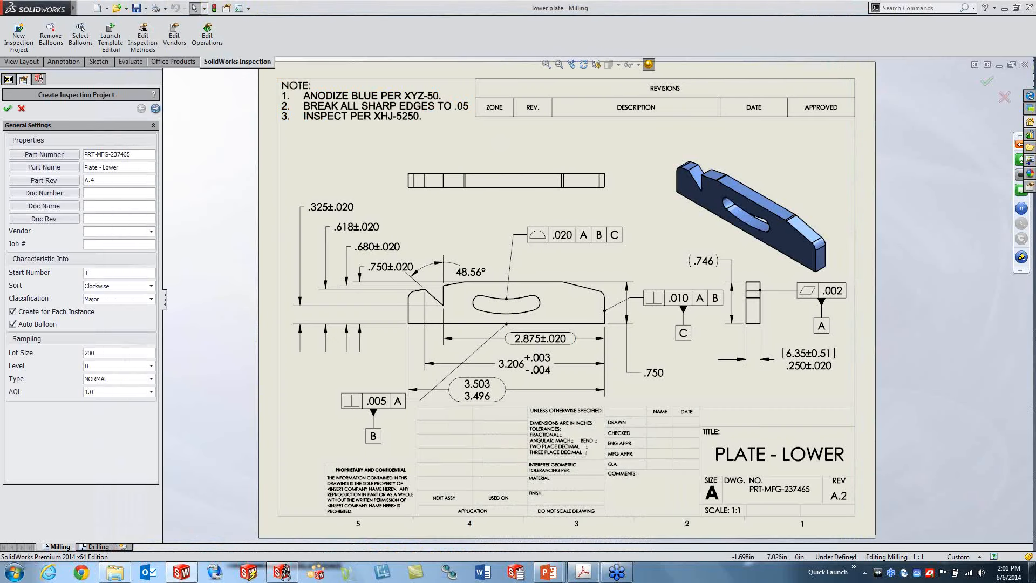
Create the inspection project with Inspection Only left off in the extraction settings and tolerances by precision in inches
click(155, 109)
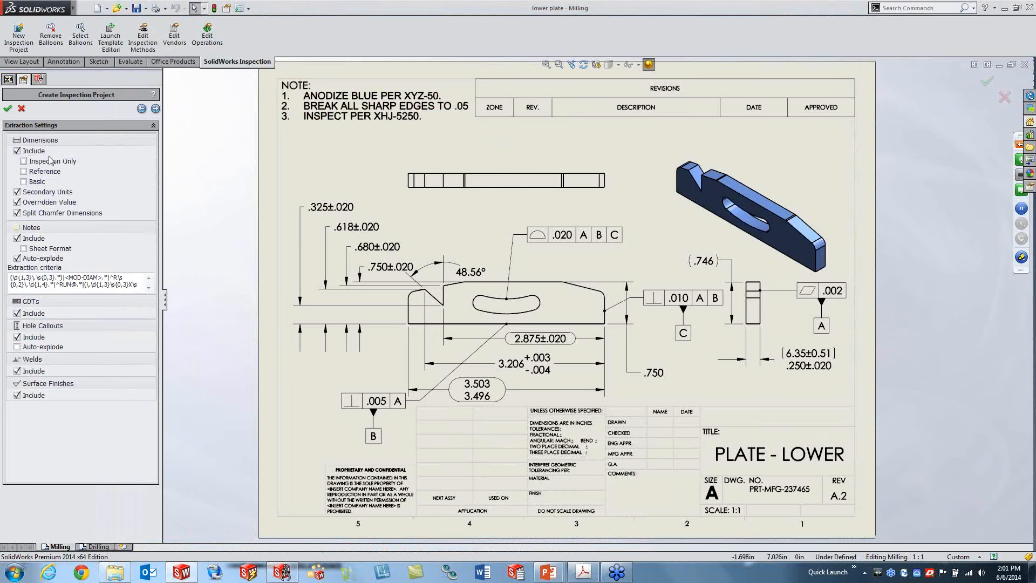
click(23, 161)
click(25, 161)
click(154, 108)
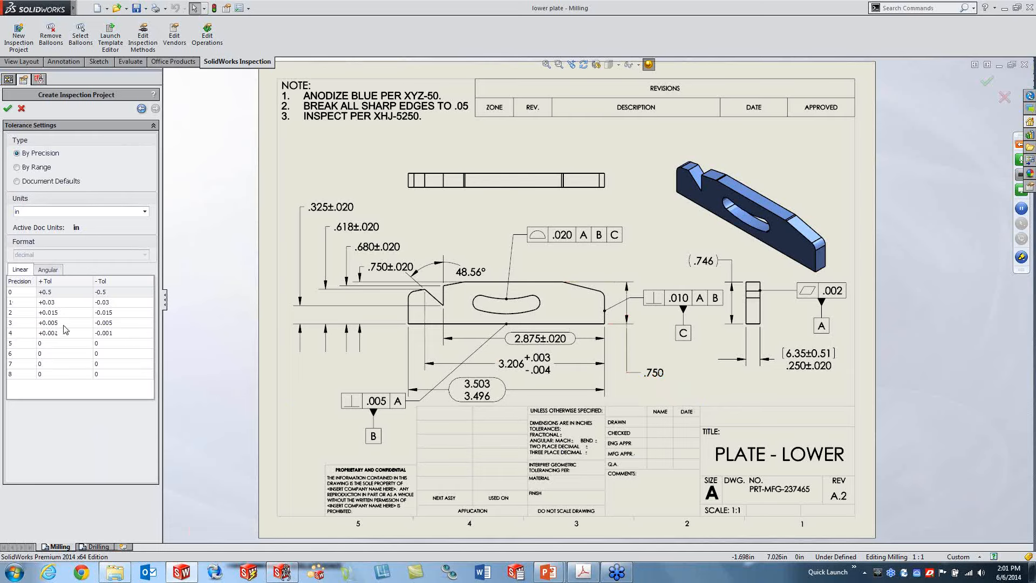
click(8, 109)
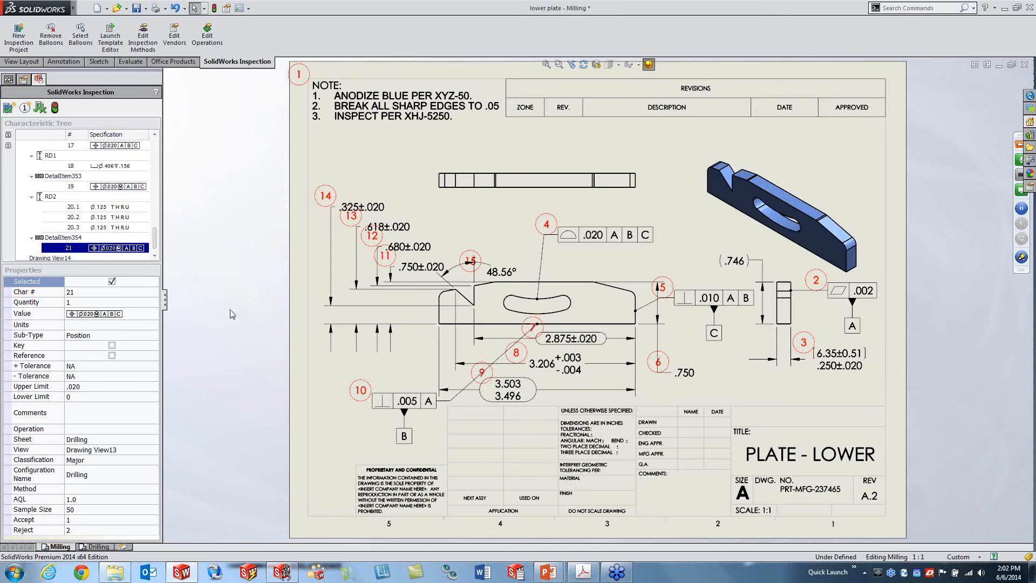
Examine the properties of the .020 profile tolerance, the .325 dimension, the 48.56° angle and the .281 THRU hole on the Drilling sheet
click(618, 235)
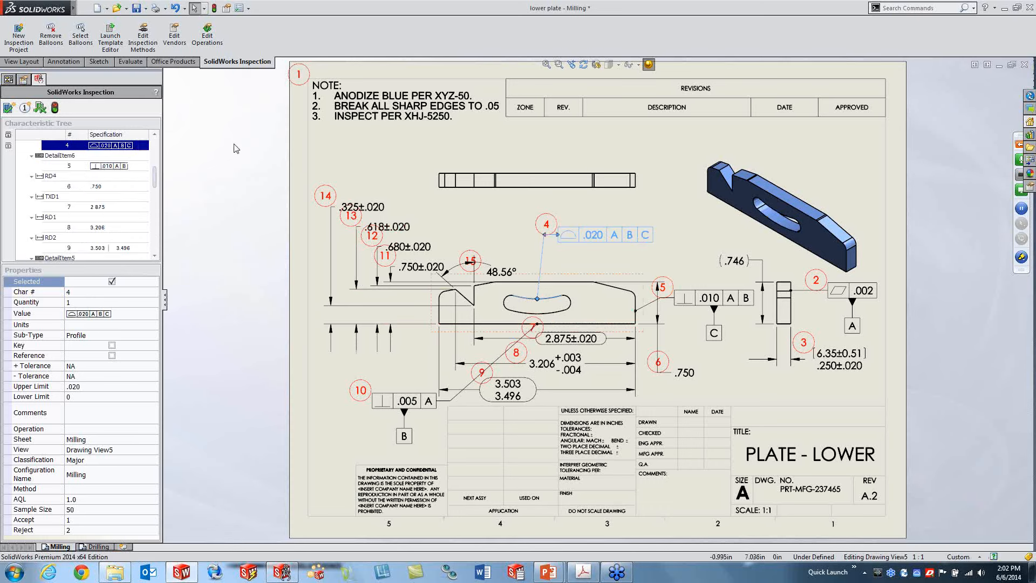
click(374, 208)
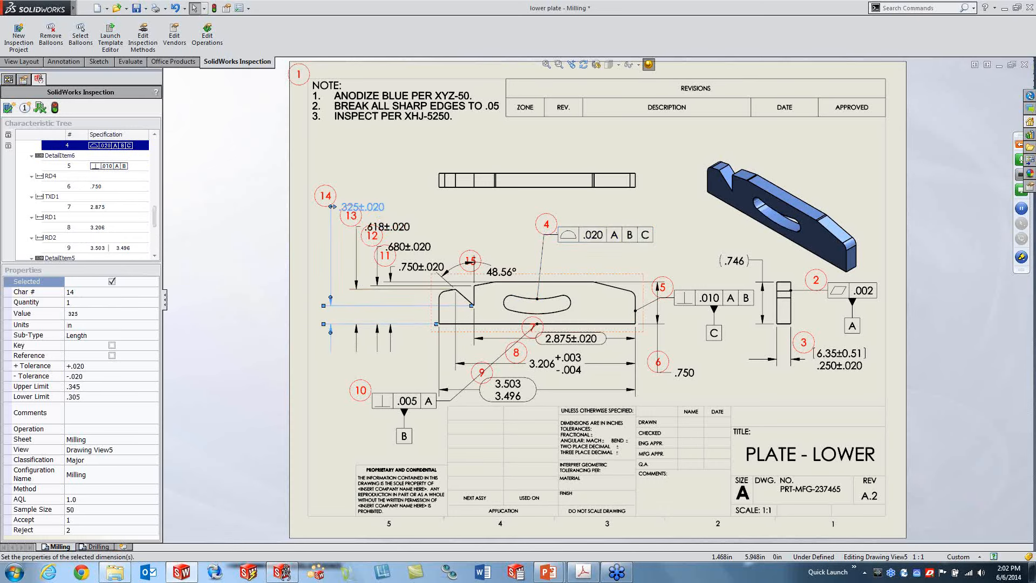
click(106, 172)
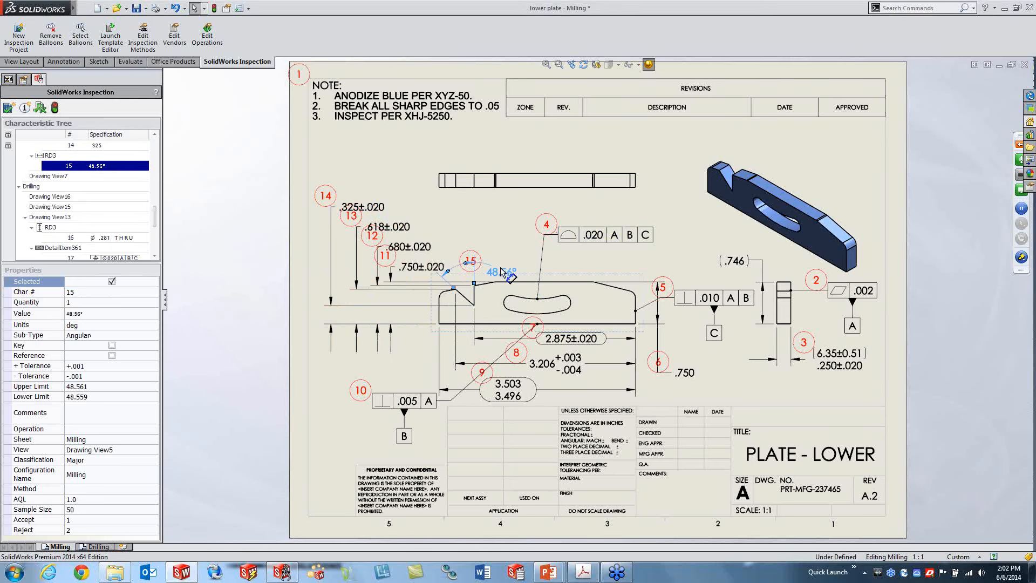
click(123, 238)
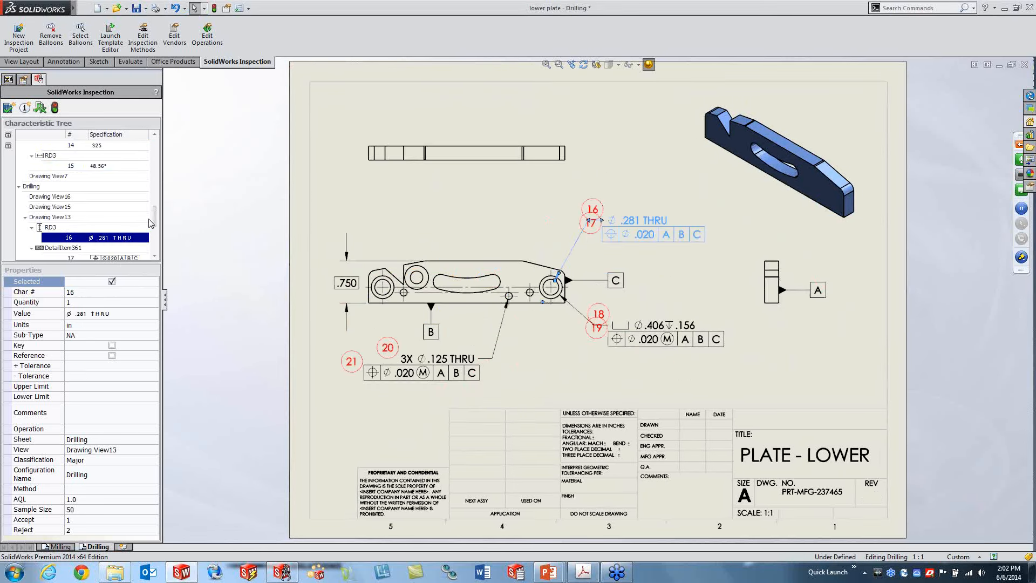
click(106, 167)
Collapse the characteristic tree to its Milling and Drilling sheets and expand the Milling sheet again
scroll(23, 194, up, 5)
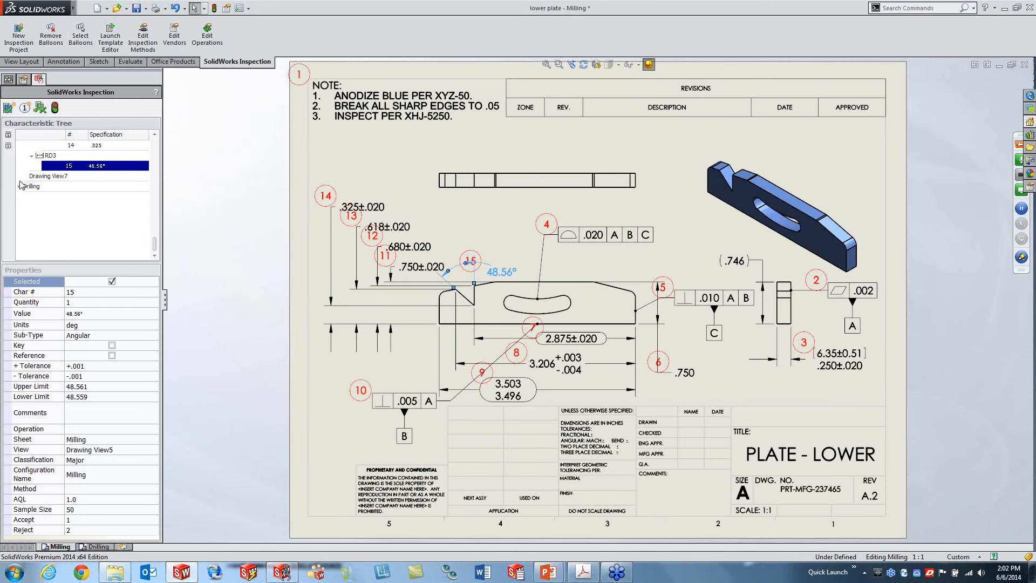
click(19, 146)
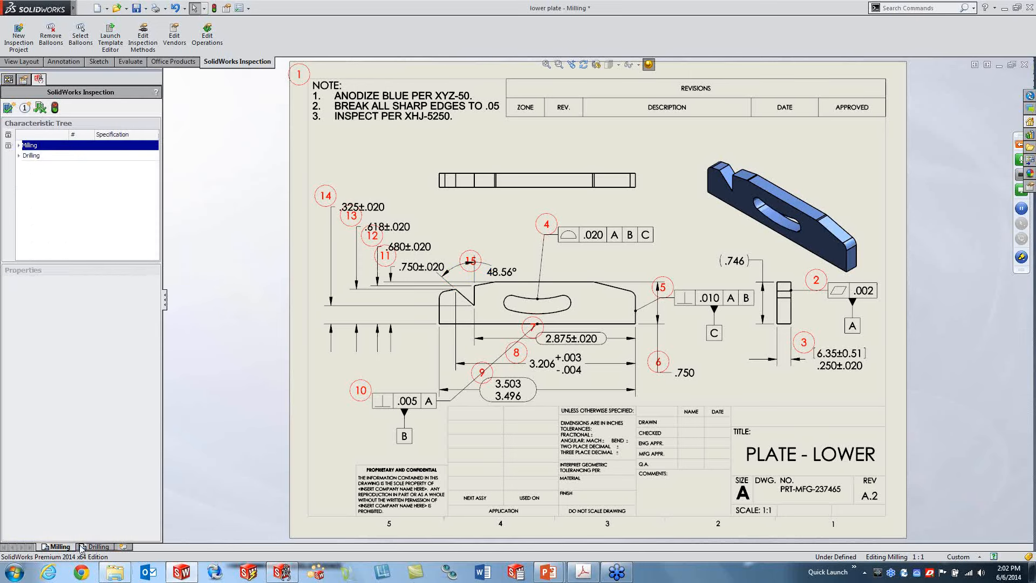
click(19, 146)
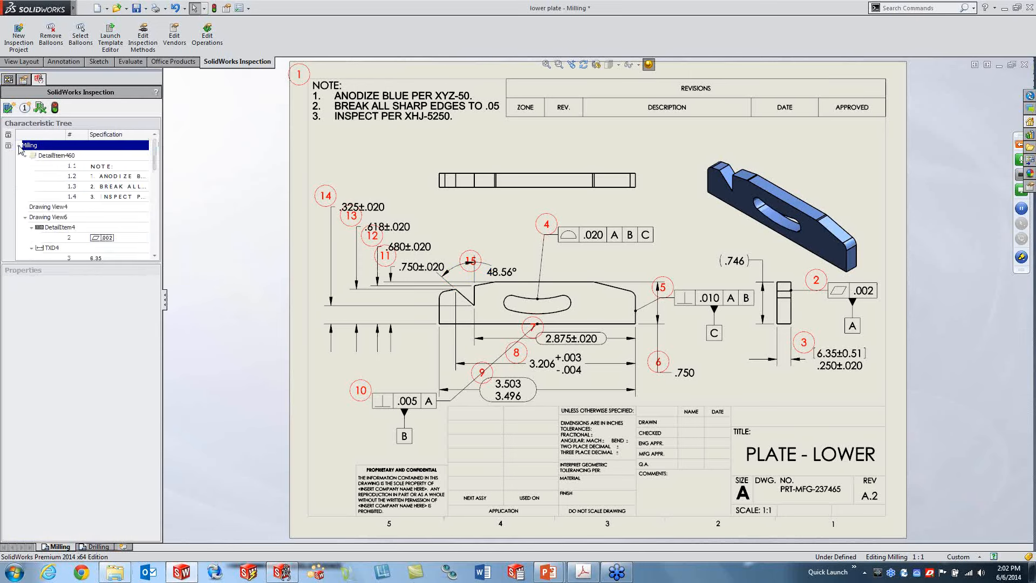
Examine Drawing View6 and the flatness, perpendicularity and profile characteristics 2, 5 and 4 through the characteristic tree
click(46, 218)
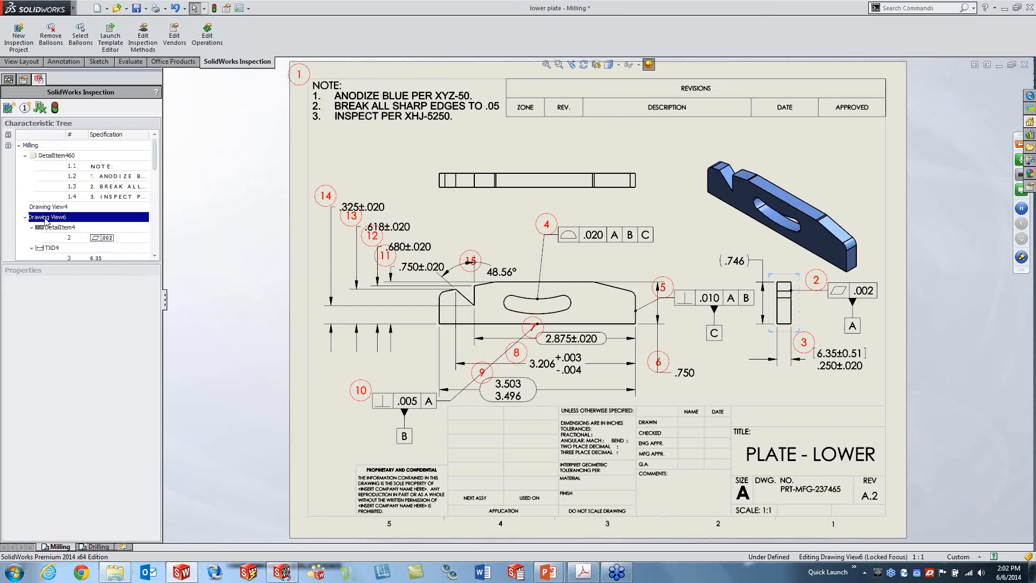
click(61, 229)
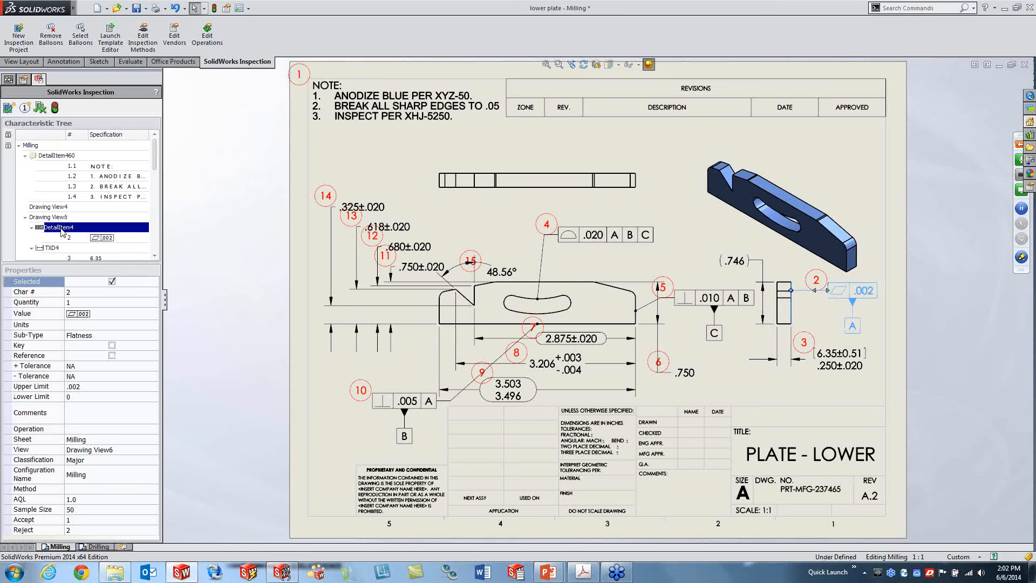
drag(154, 166, 154, 199)
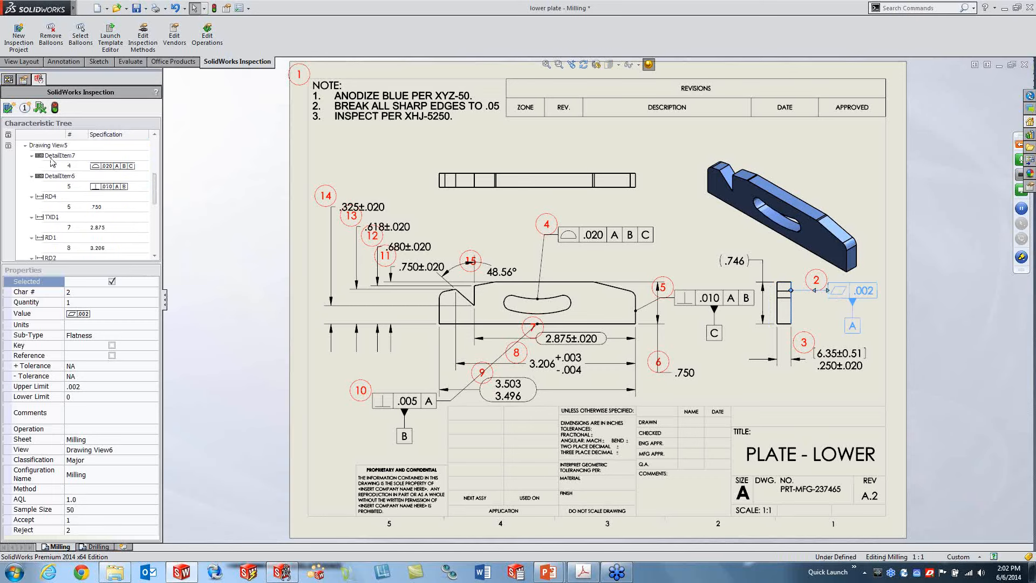
click(114, 167)
click(114, 190)
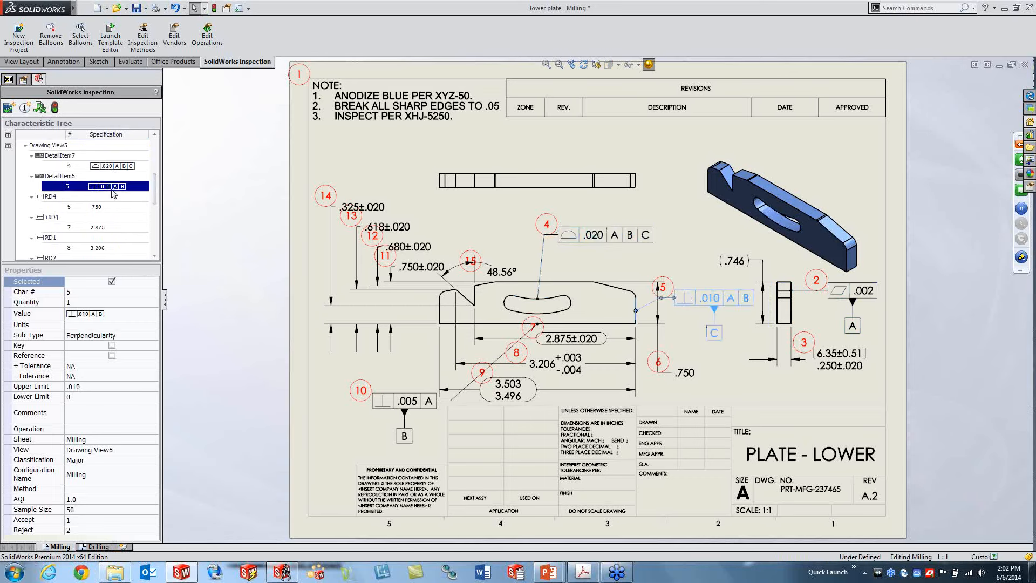
click(110, 167)
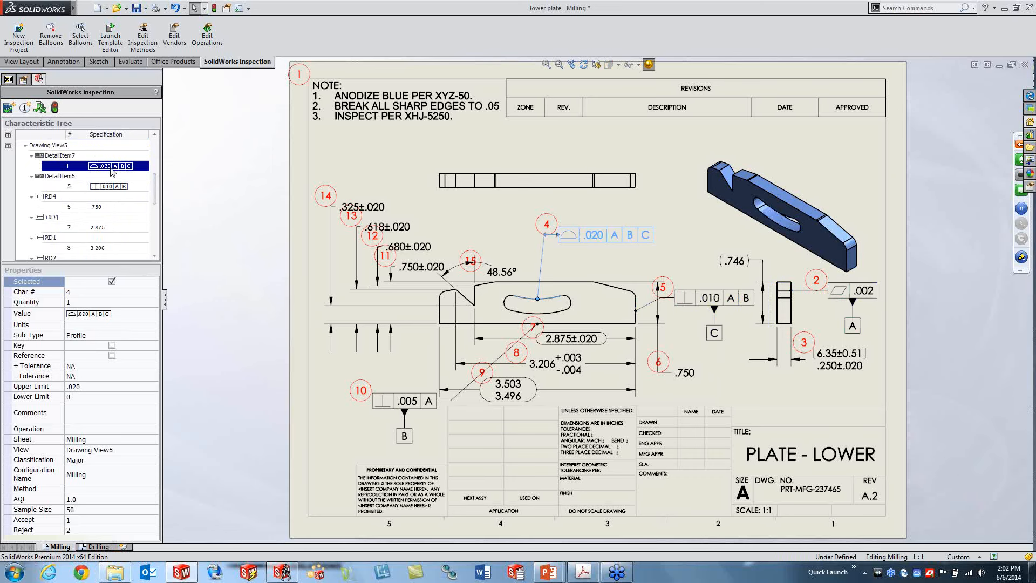
Exclude the .020 profile tolerance (characteristic 4) from the inspection and include it again
click(112, 281)
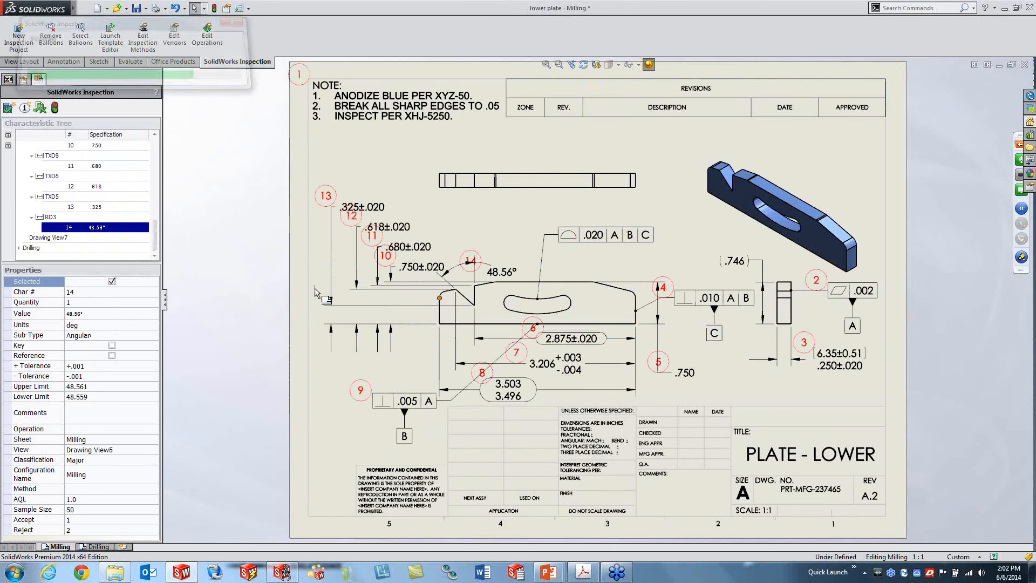
click(586, 236)
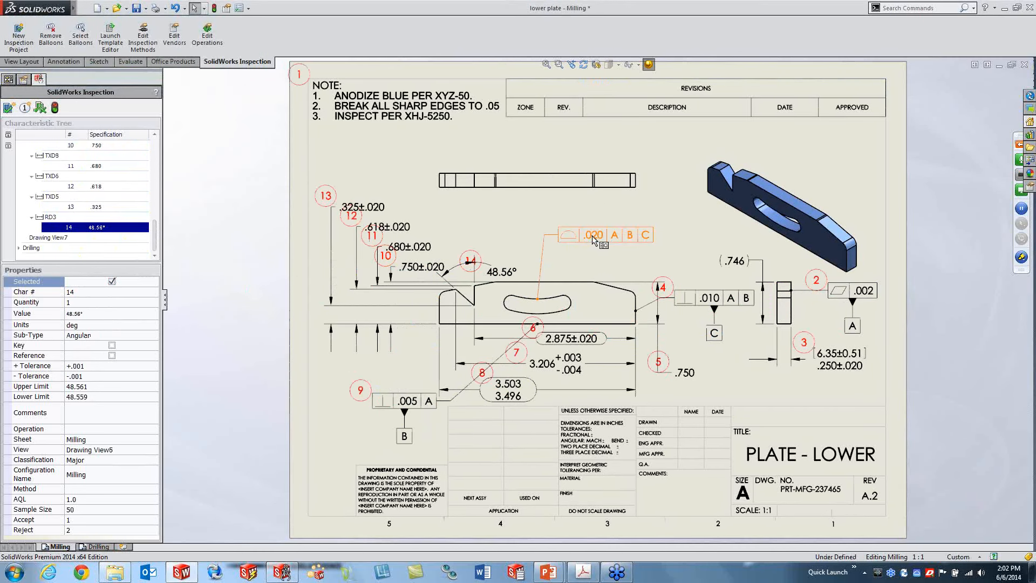
click(111, 281)
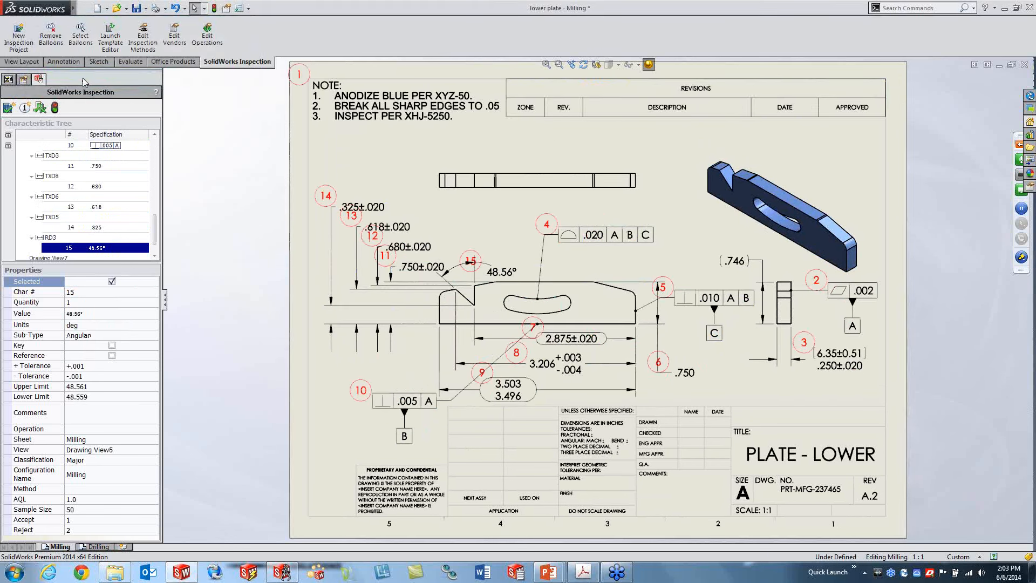
Dimension the horizontal centre distance between the slot's end arcs with Smart Dimension, placing the text above the slot
click(64, 61)
click(19, 33)
click(506, 304)
click(568, 303)
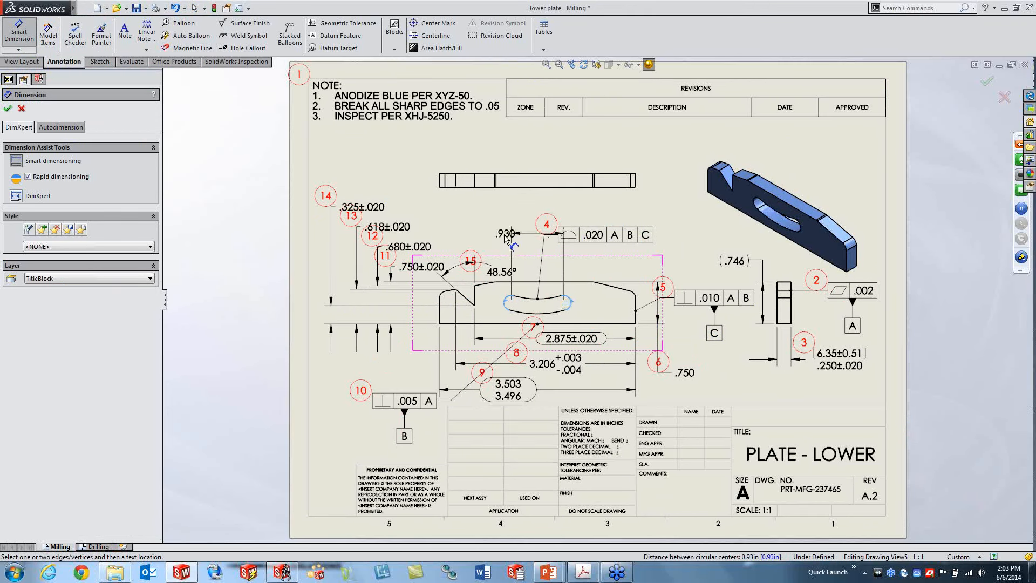
click(488, 241)
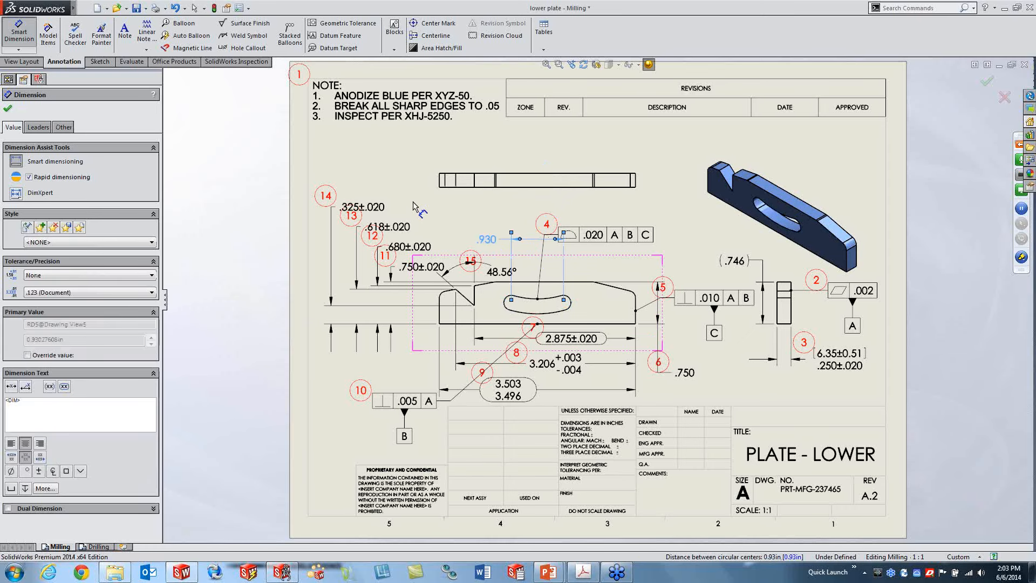
Refresh the characteristic tree and select the new .930 slot dimension as a ballooned inspection characteristic
click(39, 79)
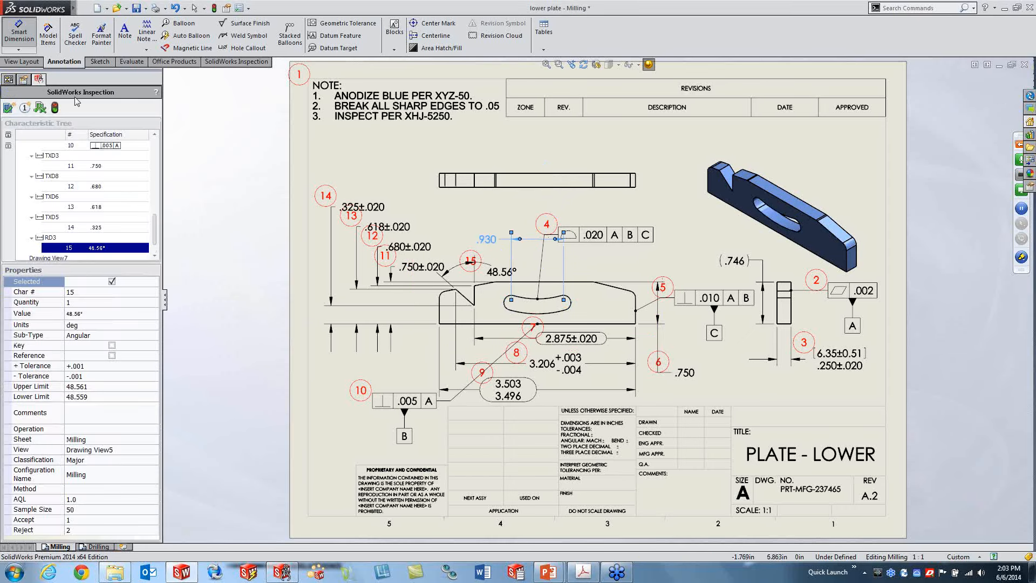
click(75, 108)
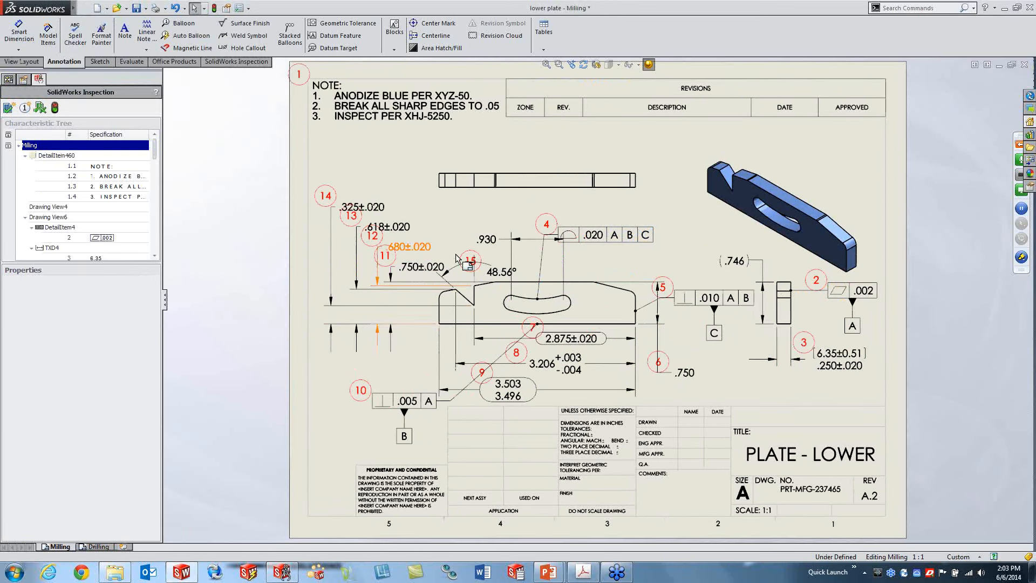
drag(158, 153, 156, 213)
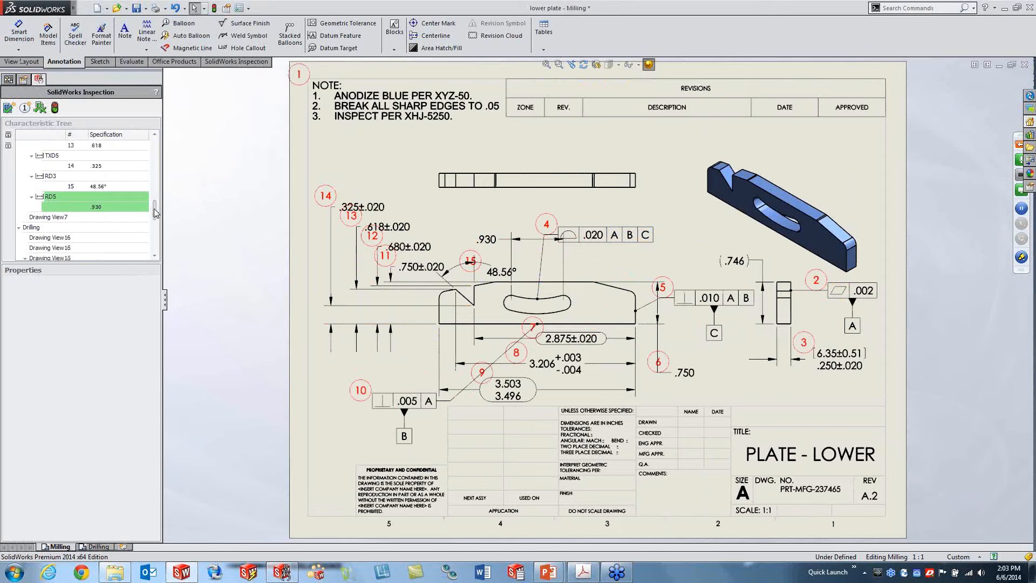
scroll(151, 203, up, 4)
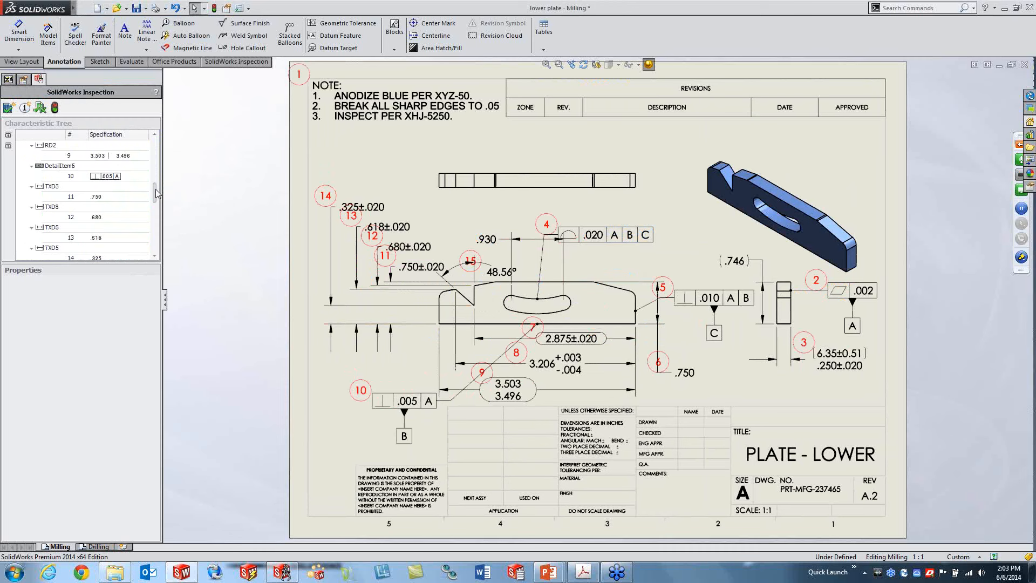
scroll(145, 202, down, 4)
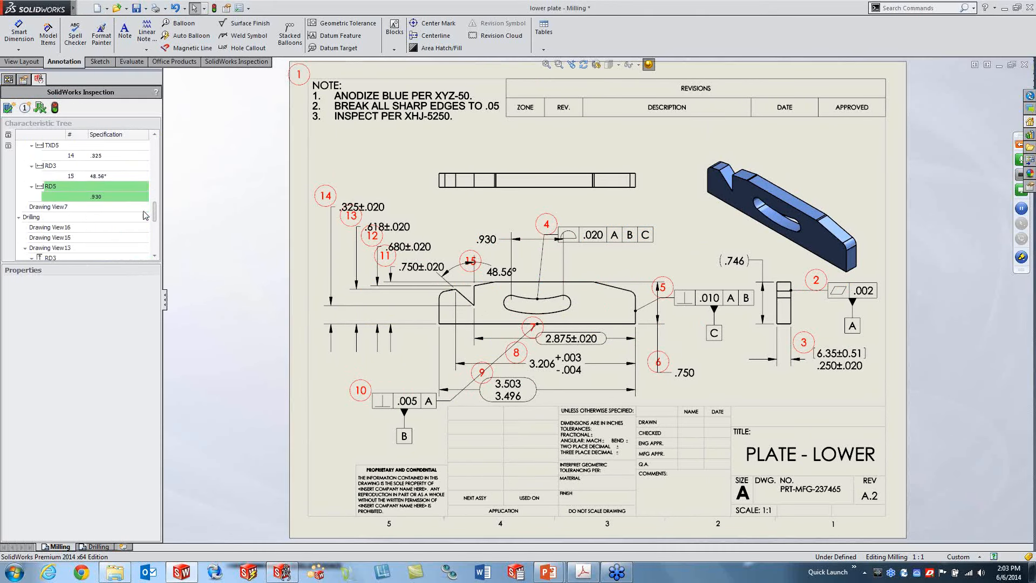
click(110, 196)
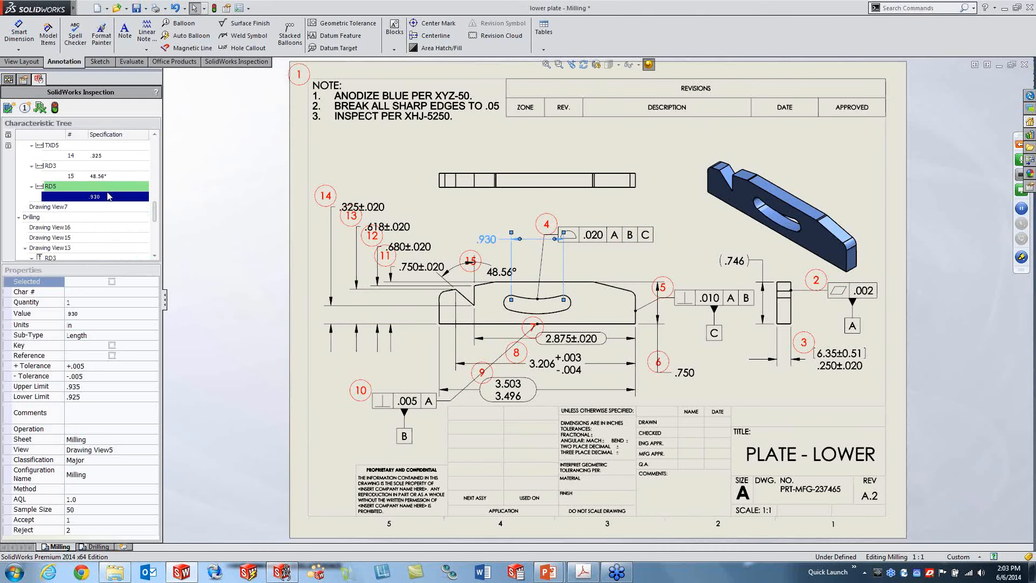
click(111, 281)
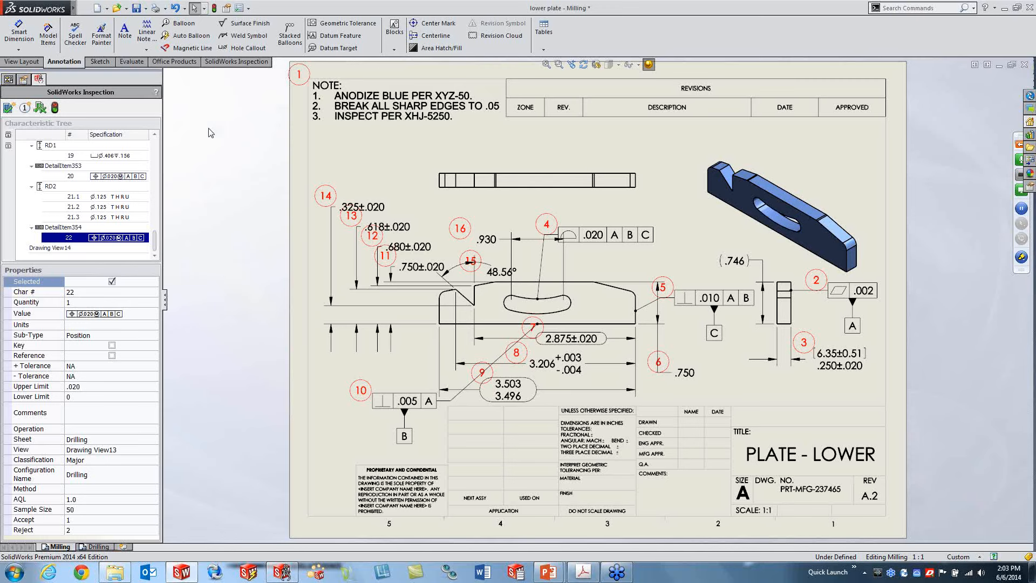
Save the ballooned drawing as lower plate.PDF in the Add-In folder, with the PDF opened for viewing after saving
mouse_move(43, 10)
click(84, 7)
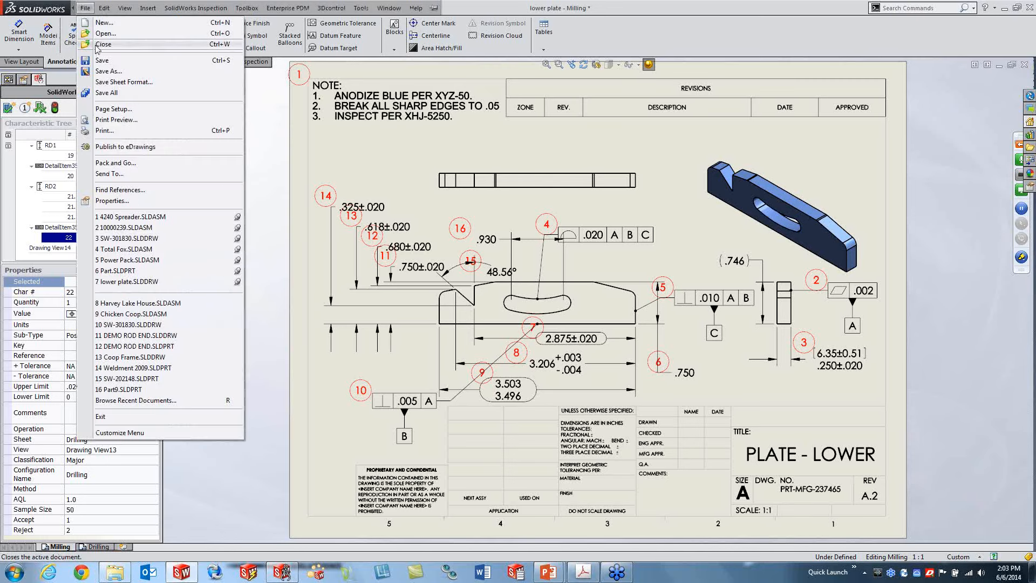
click(119, 74)
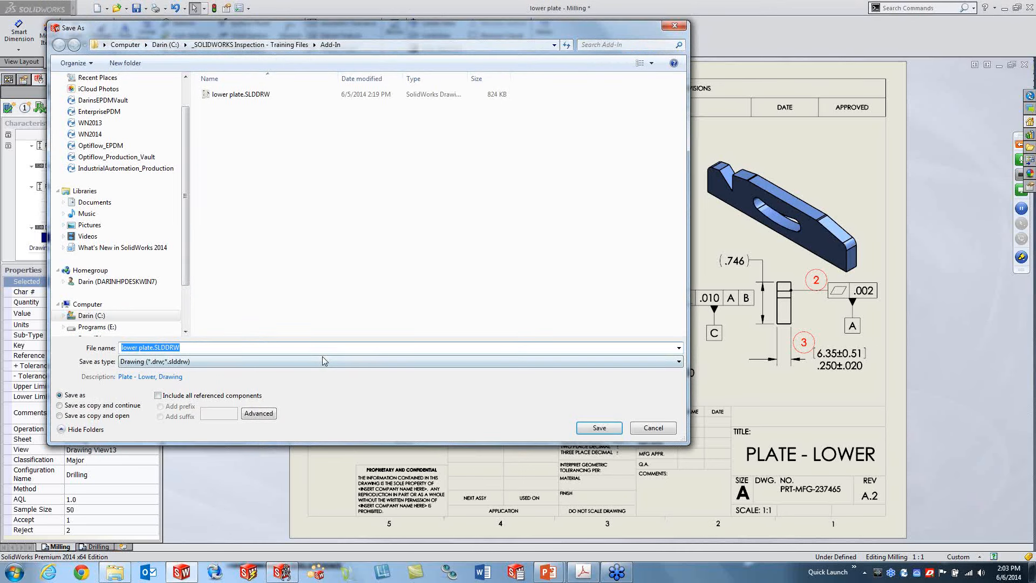
click(302, 362)
click(304, 419)
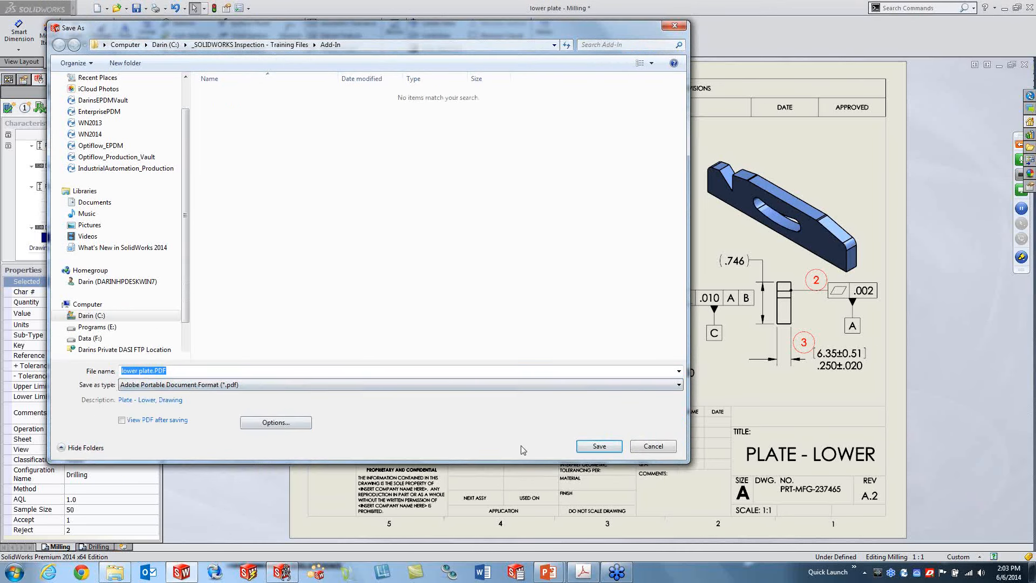
click(147, 421)
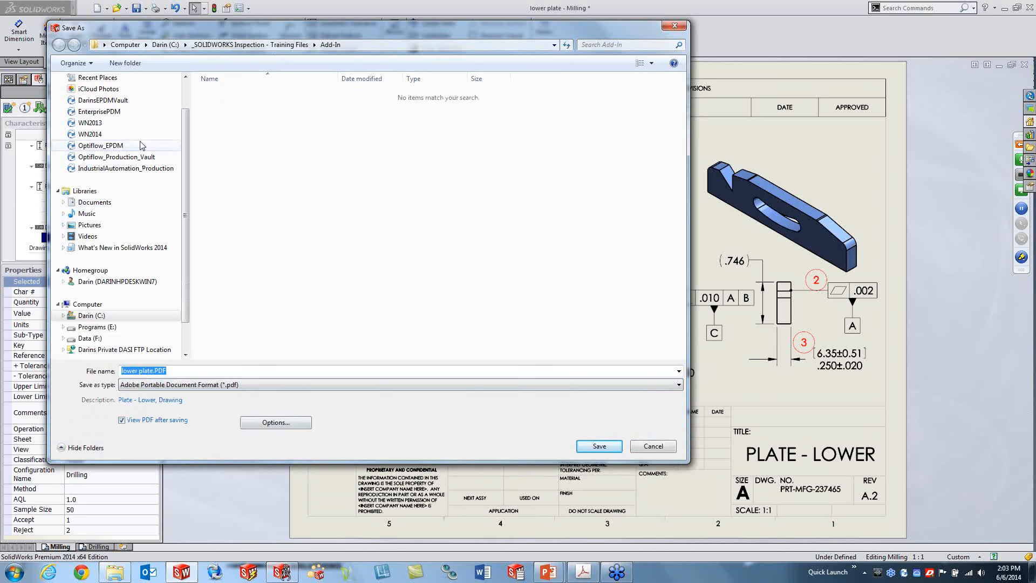
click(600, 446)
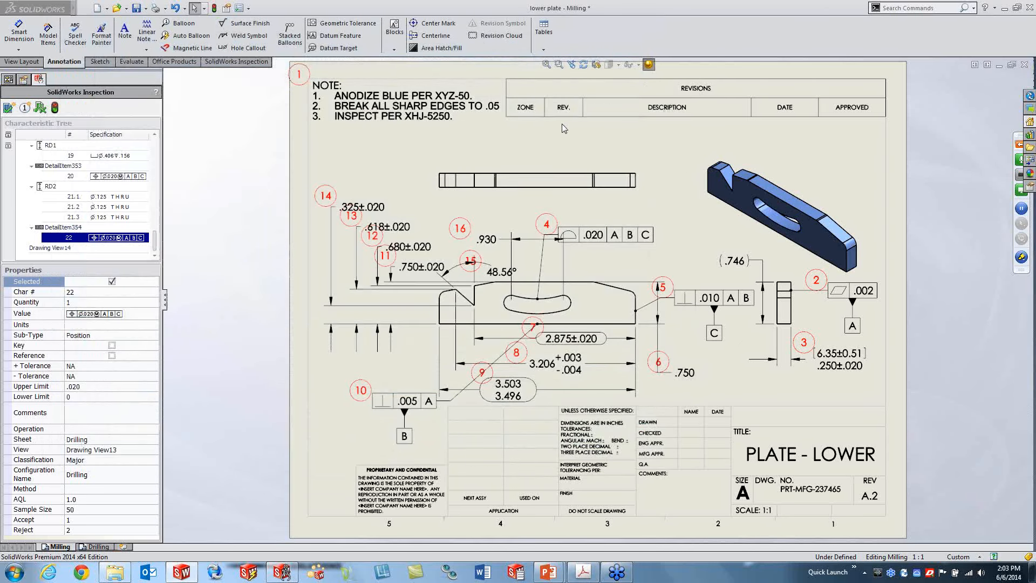
click(518, 335)
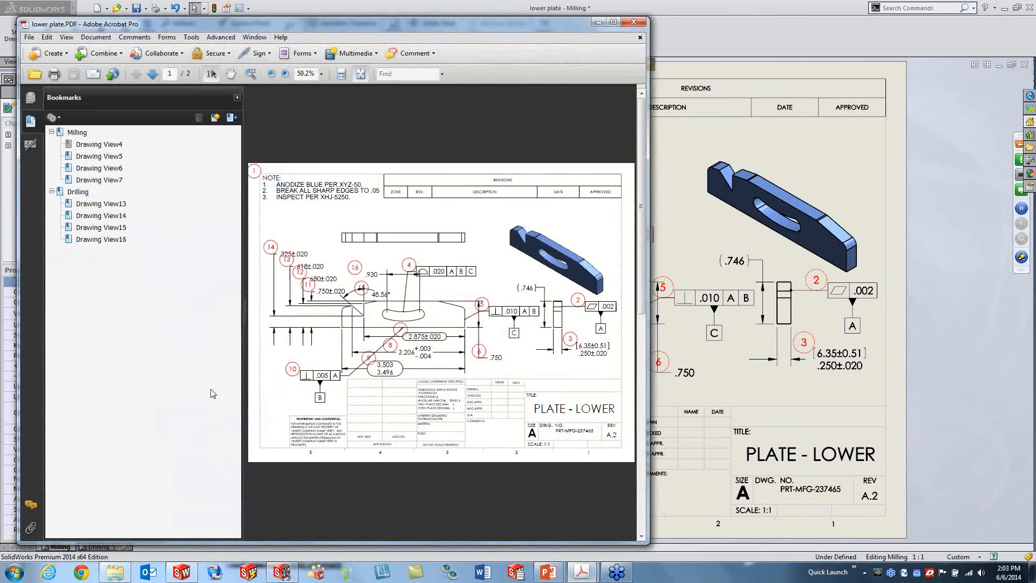
Examine the Drilling sheet's balloons in the exported PDF and close the document
click(77, 192)
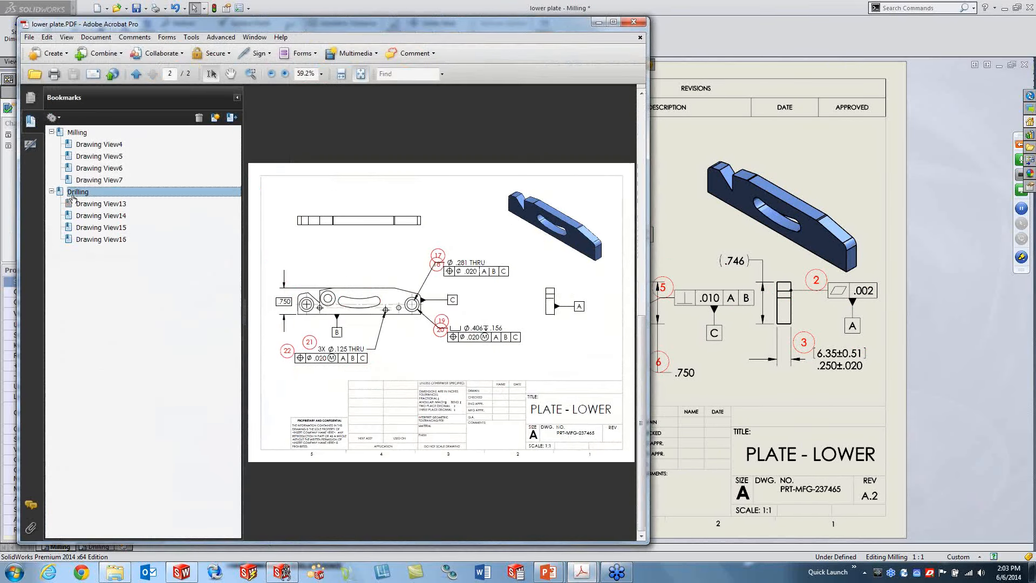
click(635, 22)
Find the layer properties through the command search, hide and reshow the Balloons layer, and cancel the dialog
click(910, 10)
text(lay)
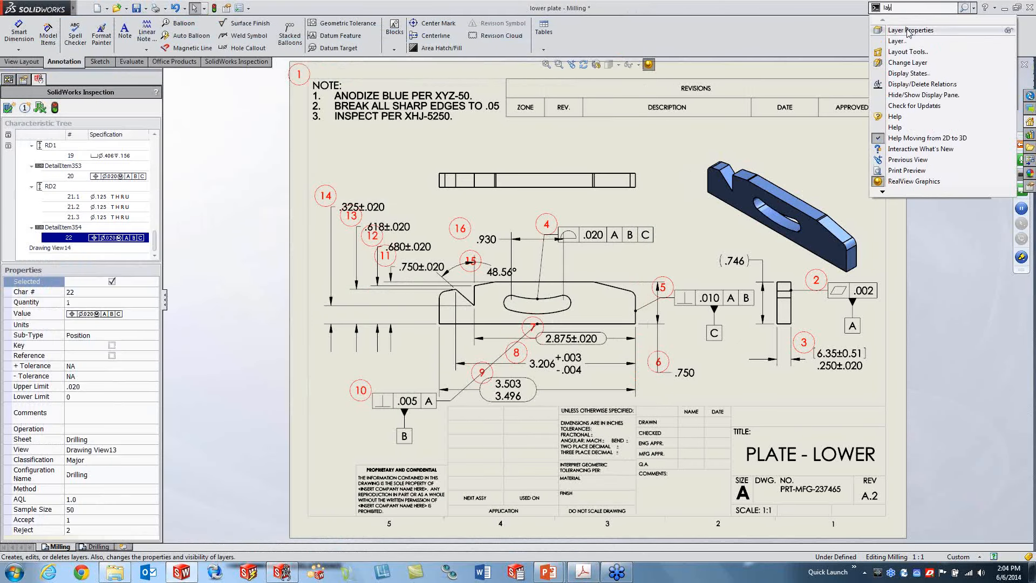
click(911, 30)
click(166, 58)
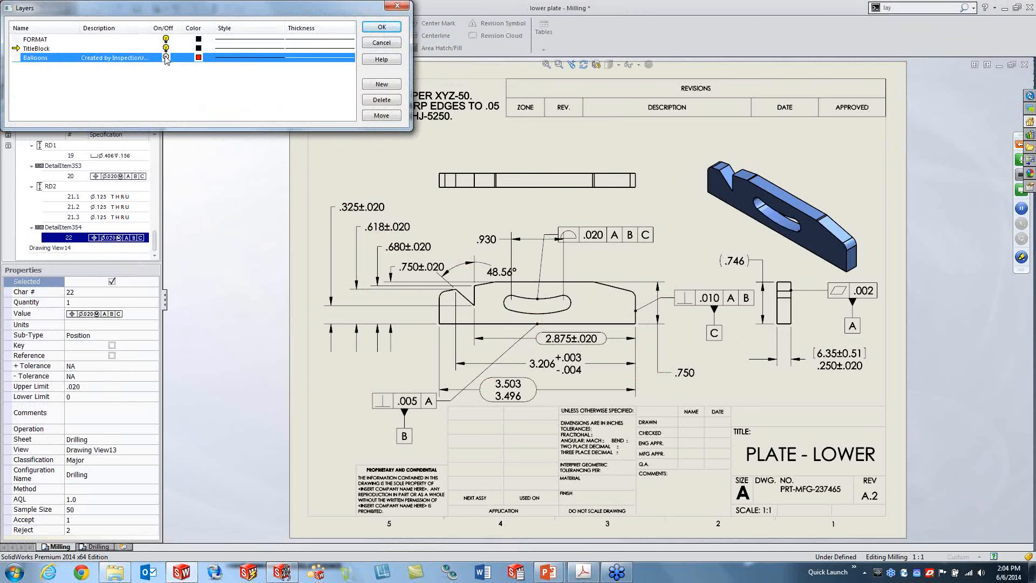
click(166, 58)
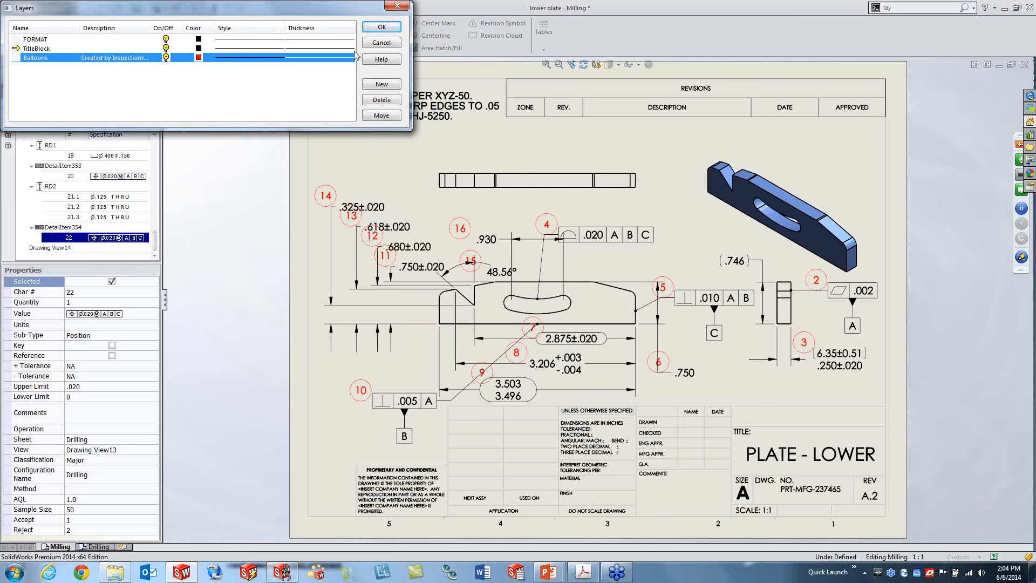
click(381, 43)
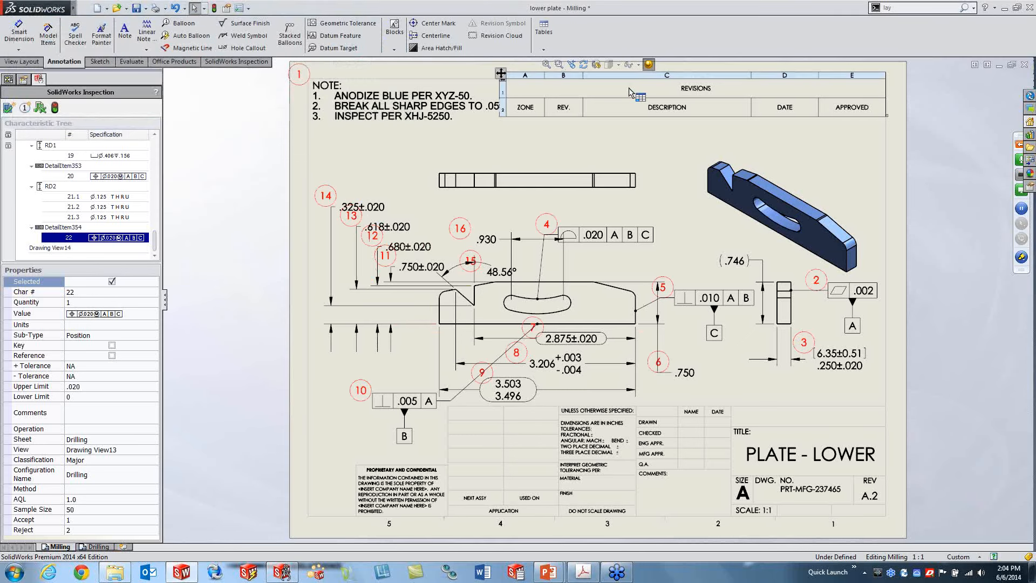
Export the inspection project to an Excel report with the AS9102 template and multisheet enabled
click(40, 110)
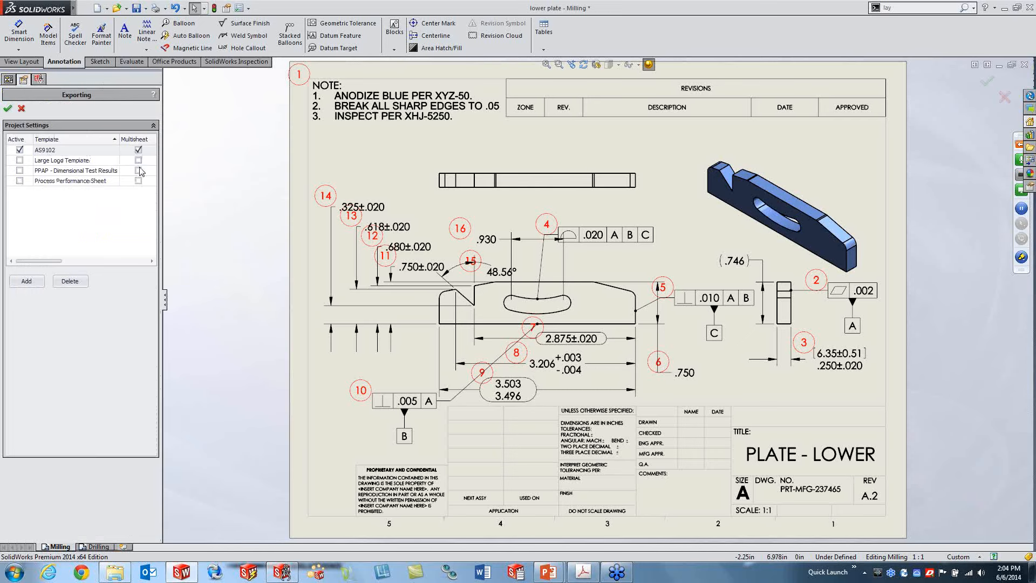
click(8, 108)
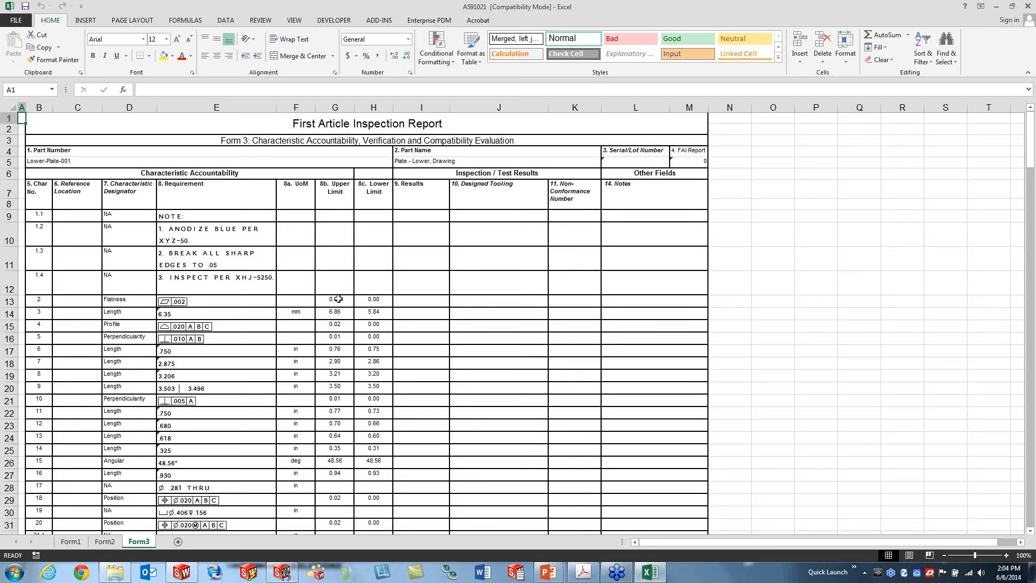
Enter the results .76 for characteristic 11 and .71 for characteristic 12 on Form3 of the report
click(427, 318)
click(430, 326)
click(430, 365)
click(439, 400)
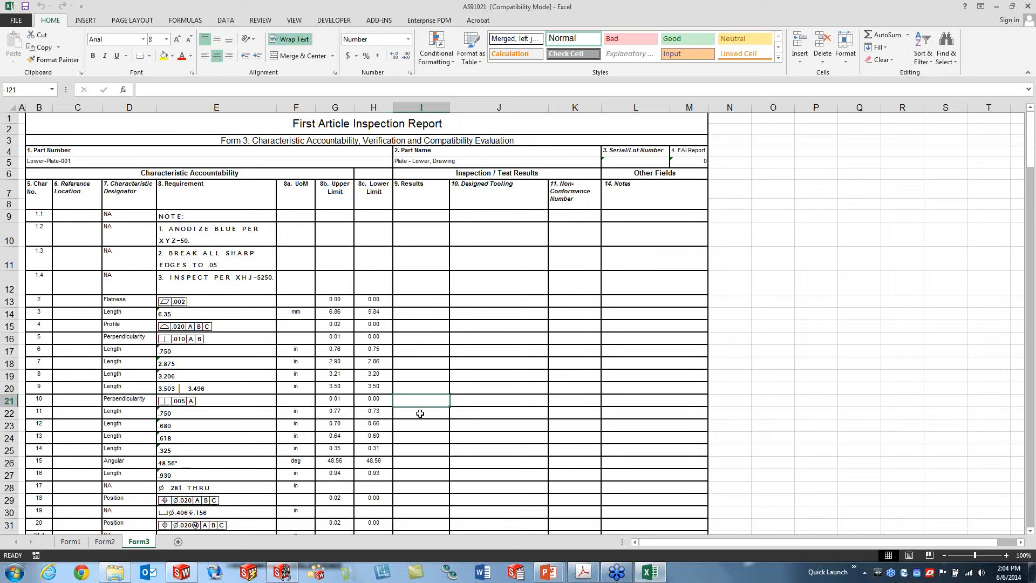
click(420, 413)
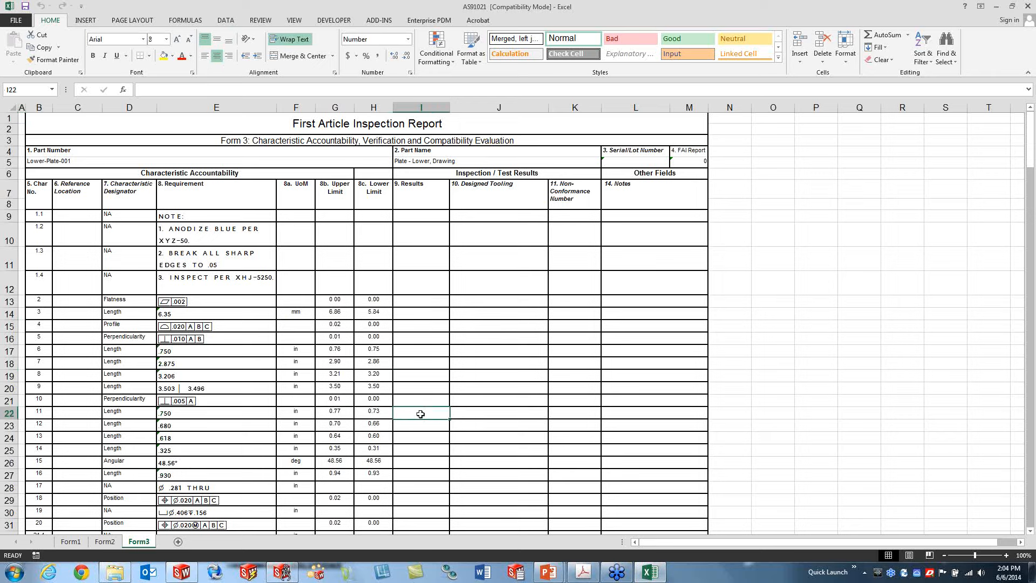
text(.76)
key(Return)
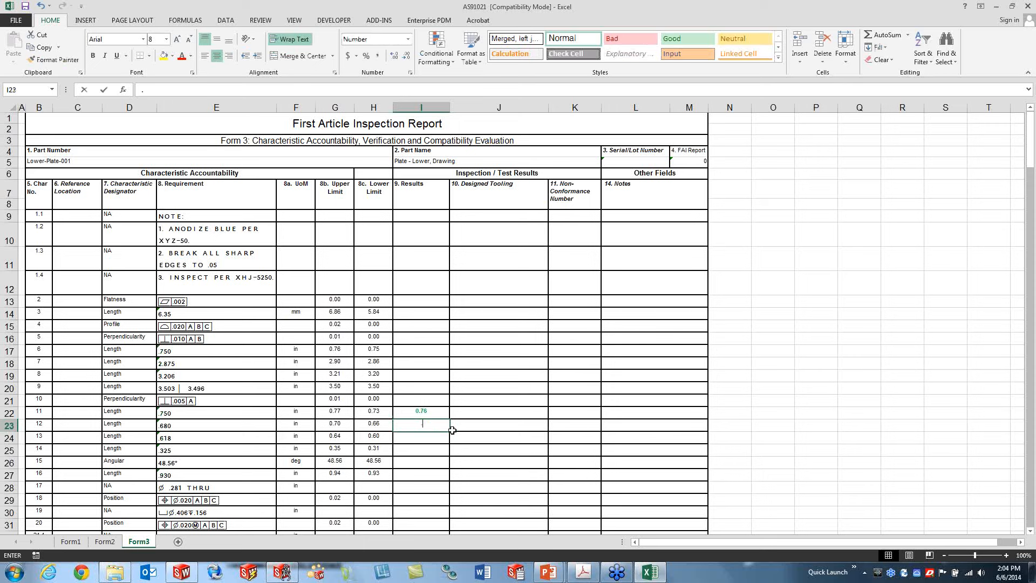
text(.71)
click(428, 448)
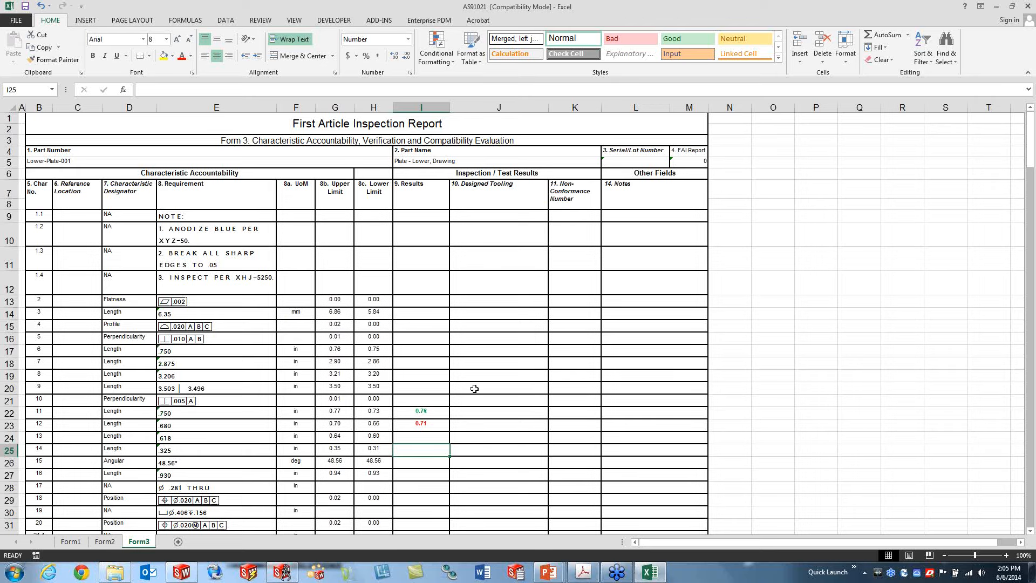
Minimize the Excel report, the SOLIDWORKS drawing and the Standalone folder window to return to the presentation slide
click(997, 7)
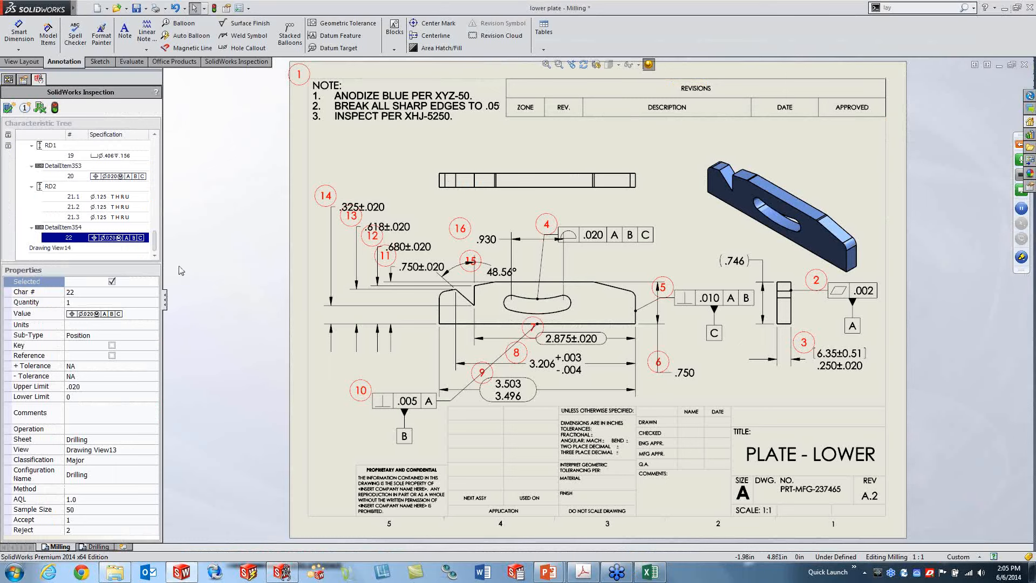
click(1006, 10)
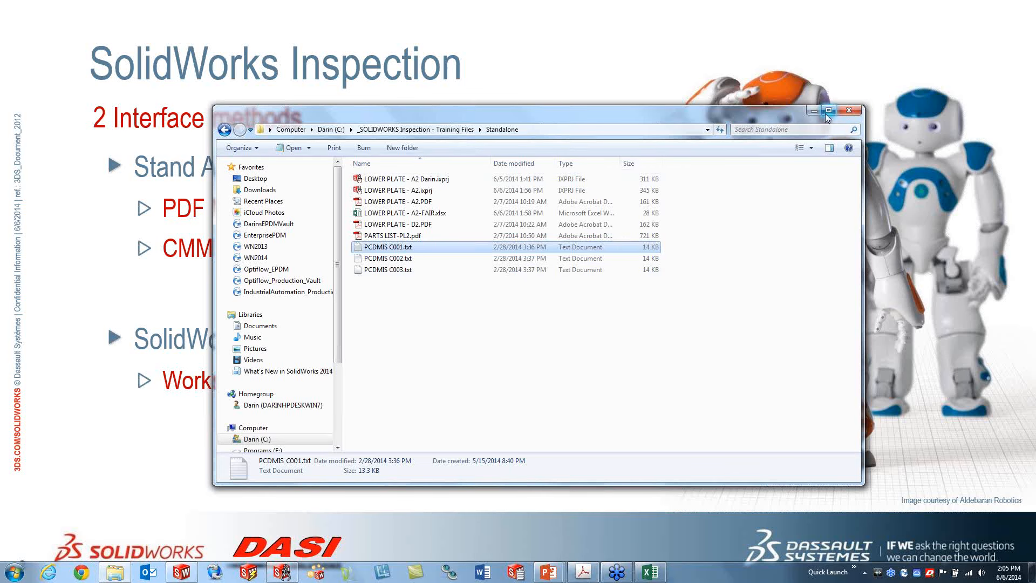
click(815, 110)
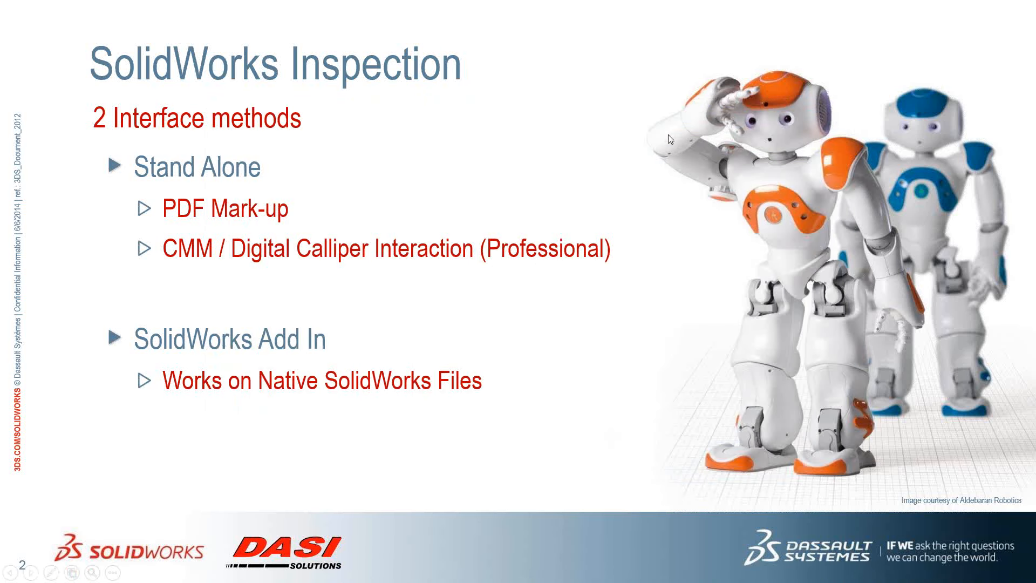